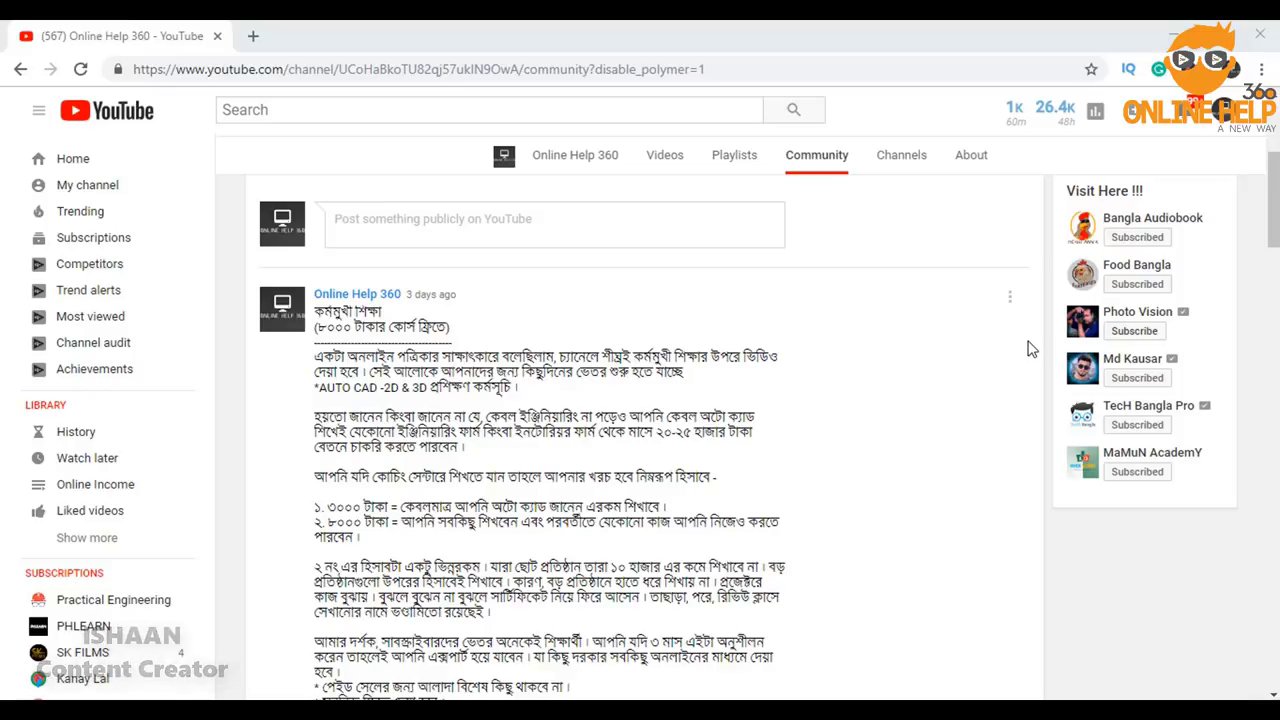
# Step: Scroll through the AutoCAD 2007 folder's Crack, DirectX, Drivers folders and archive parts
pyautogui.scroll(3, 1025, 348)
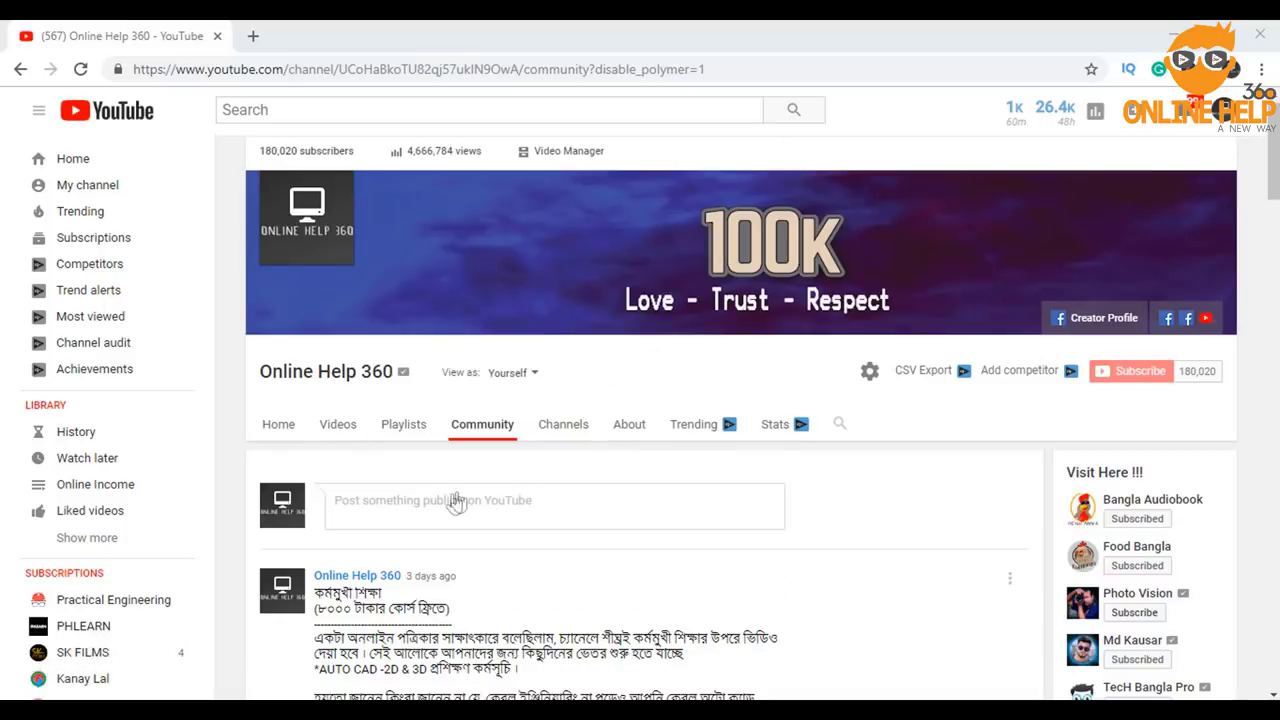
pyautogui.scroll(-1, 515, 432)
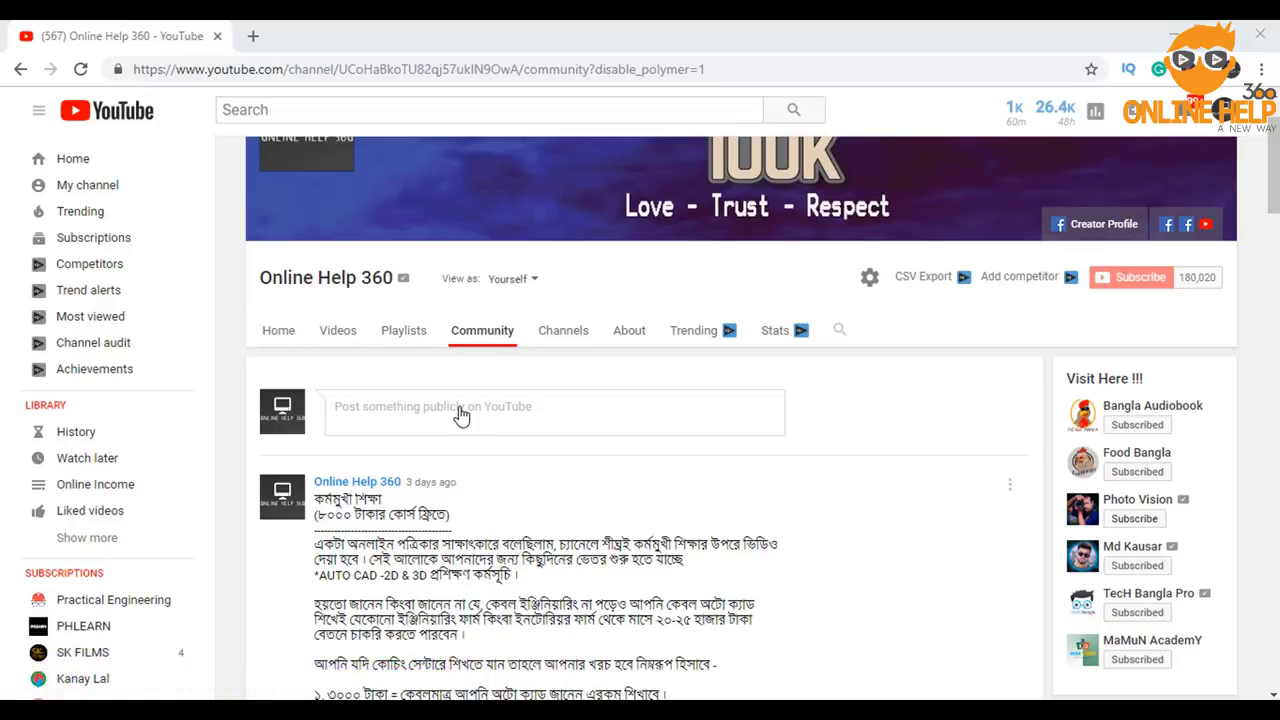
pyautogui.scroll(-5, 460, 415)
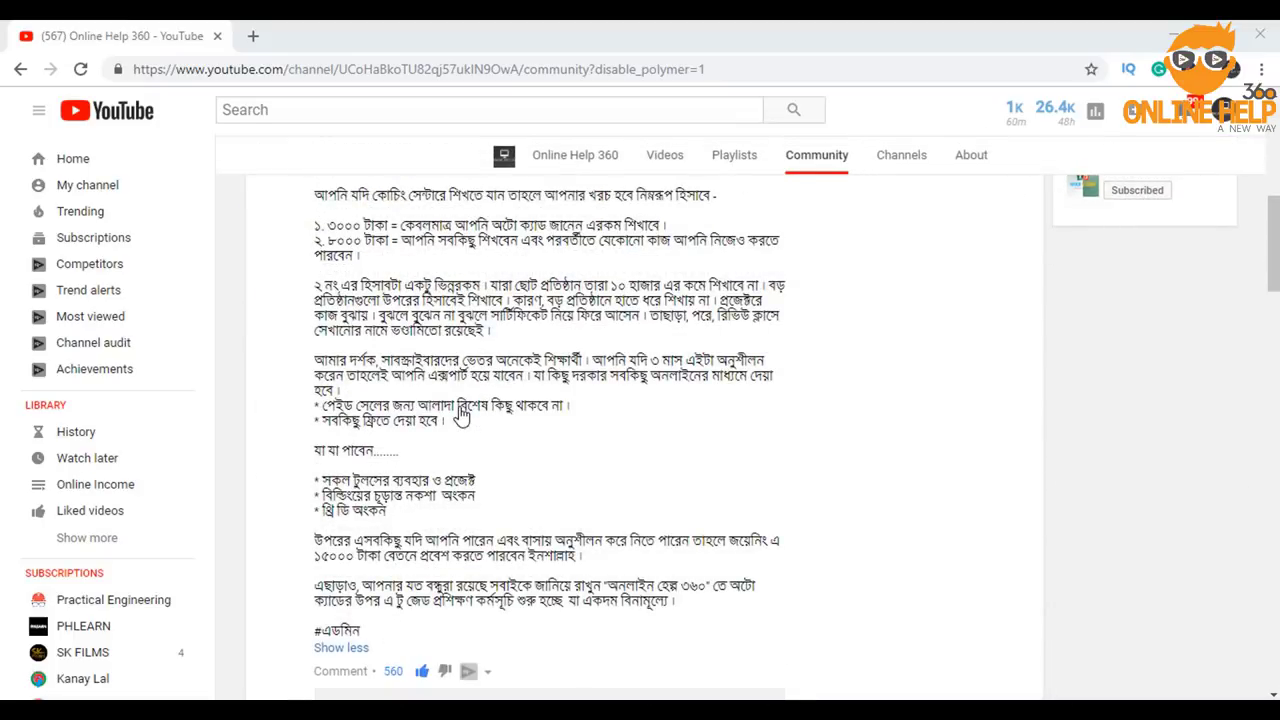
pyautogui.scroll(3, 509, 432)
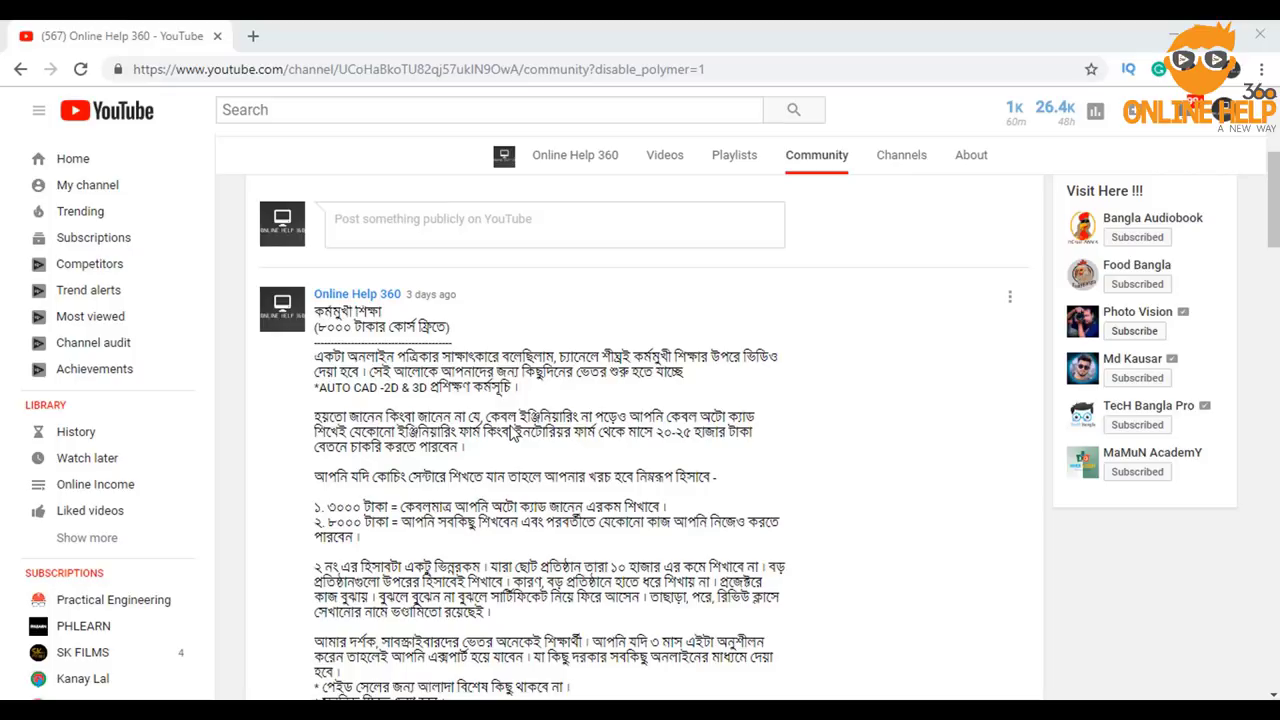
pyautogui.scroll(-1, 512, 432)
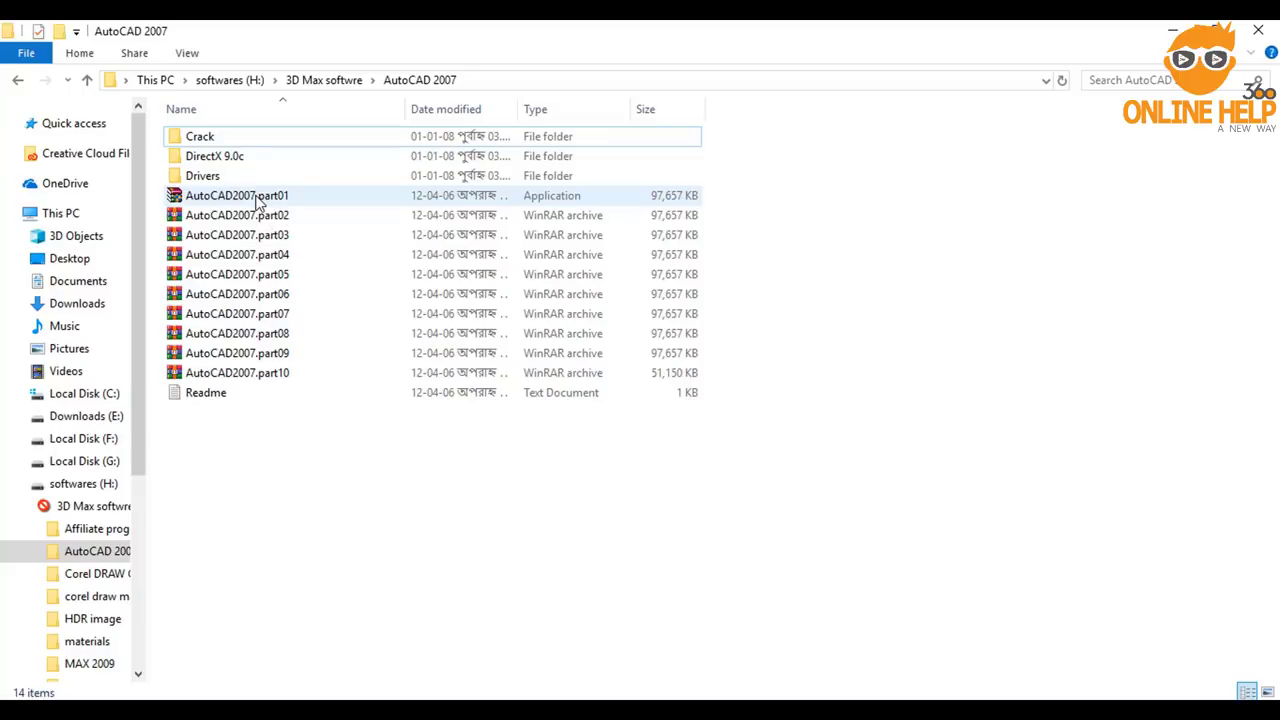
# Step: Check the Drivers folder, return, and launch AutoCAD2007.part01 to bring up its extraction dialog
pyautogui.click(209, 180)
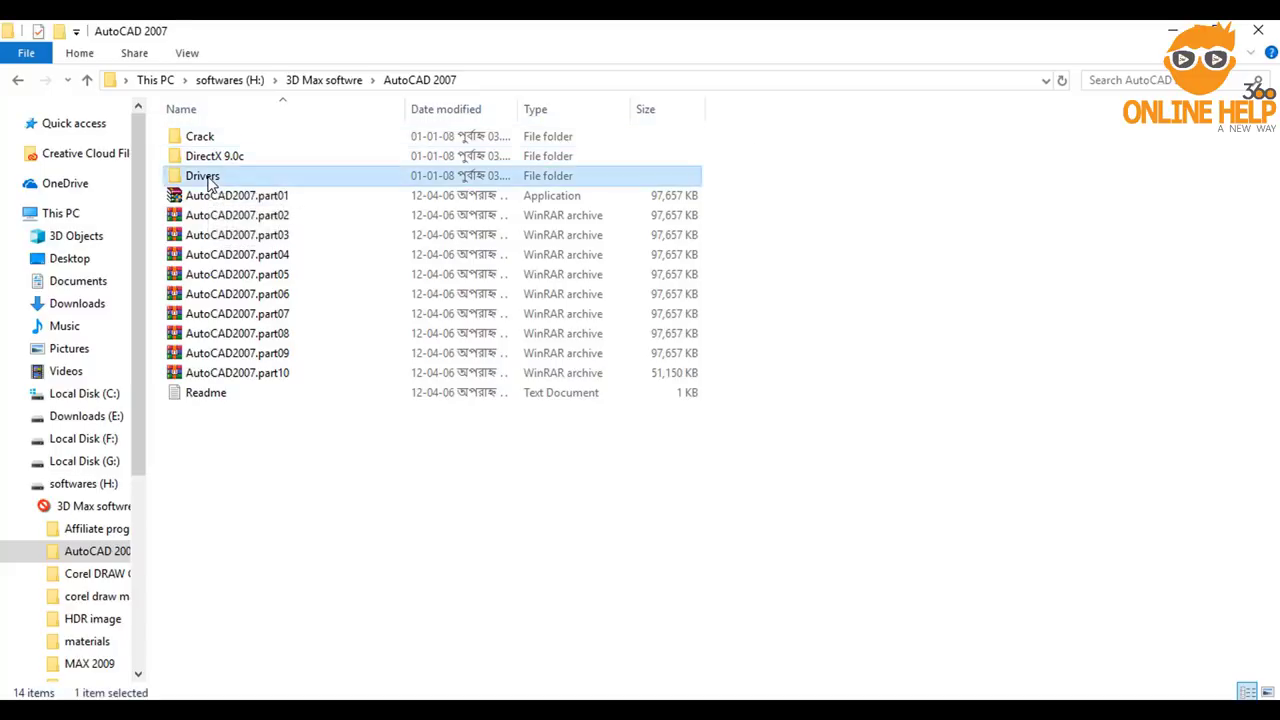
pyautogui.doubleClick(211, 182)
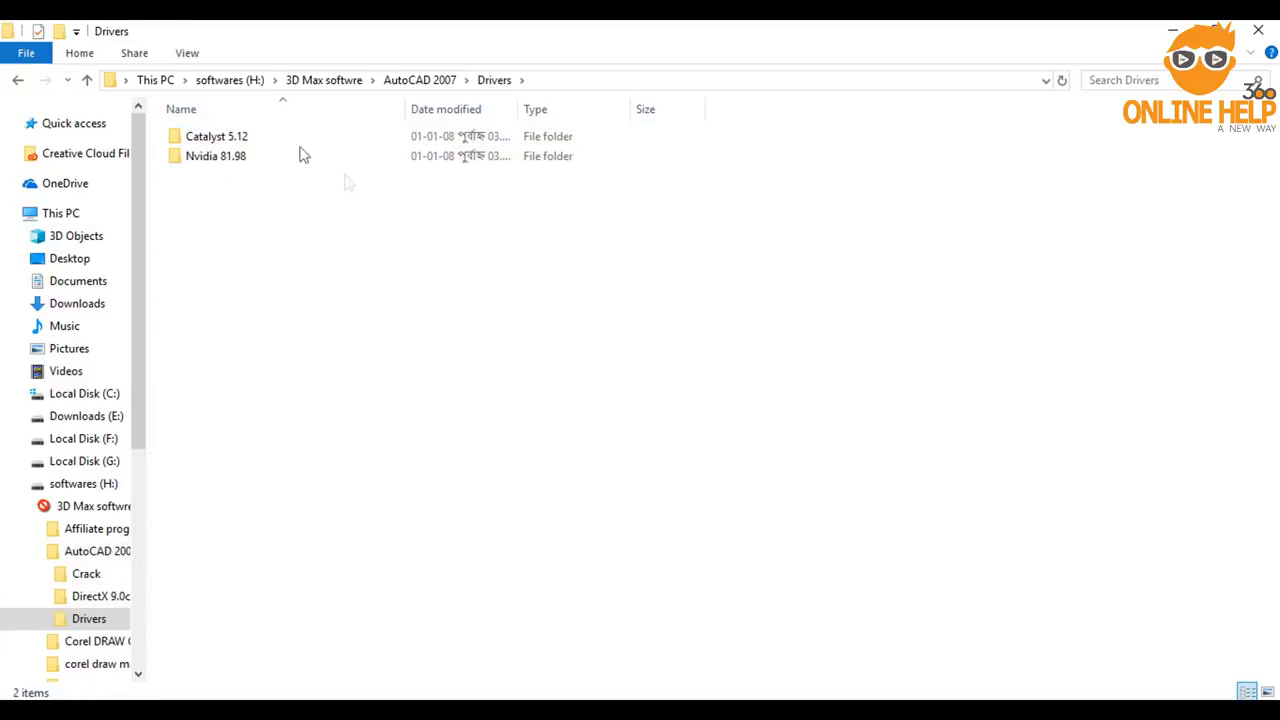
pyautogui.click(87, 81)
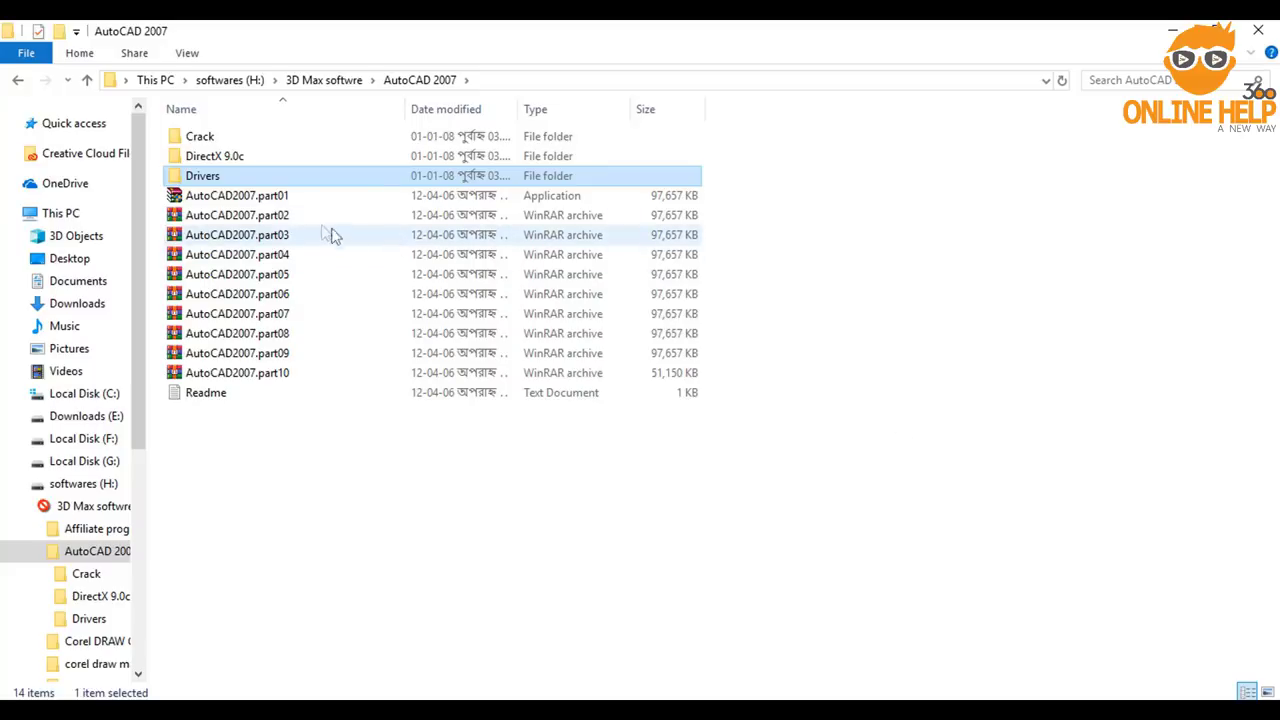
pyautogui.doubleClick(281, 200)
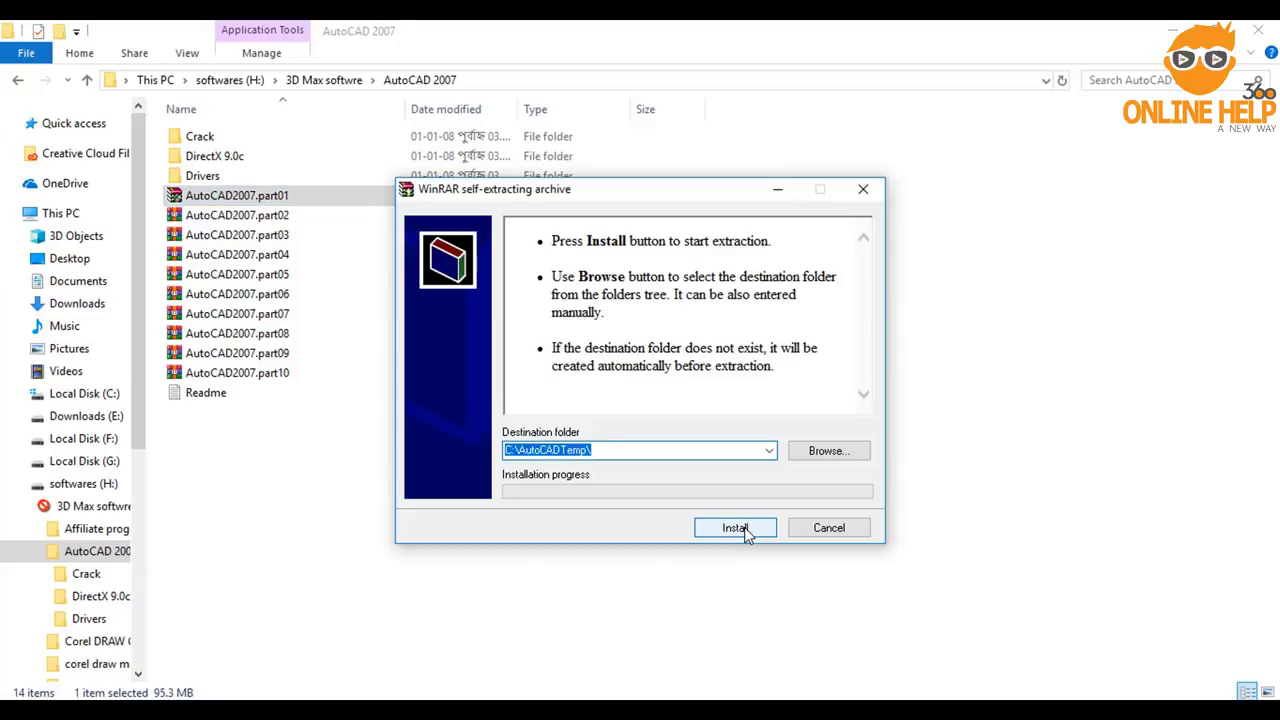
# Step: Extract the installer into C:\AutoCADTemp\, replacing existing files with Yes to All
pyautogui.click(736, 528)
pyautogui.click(586, 474)
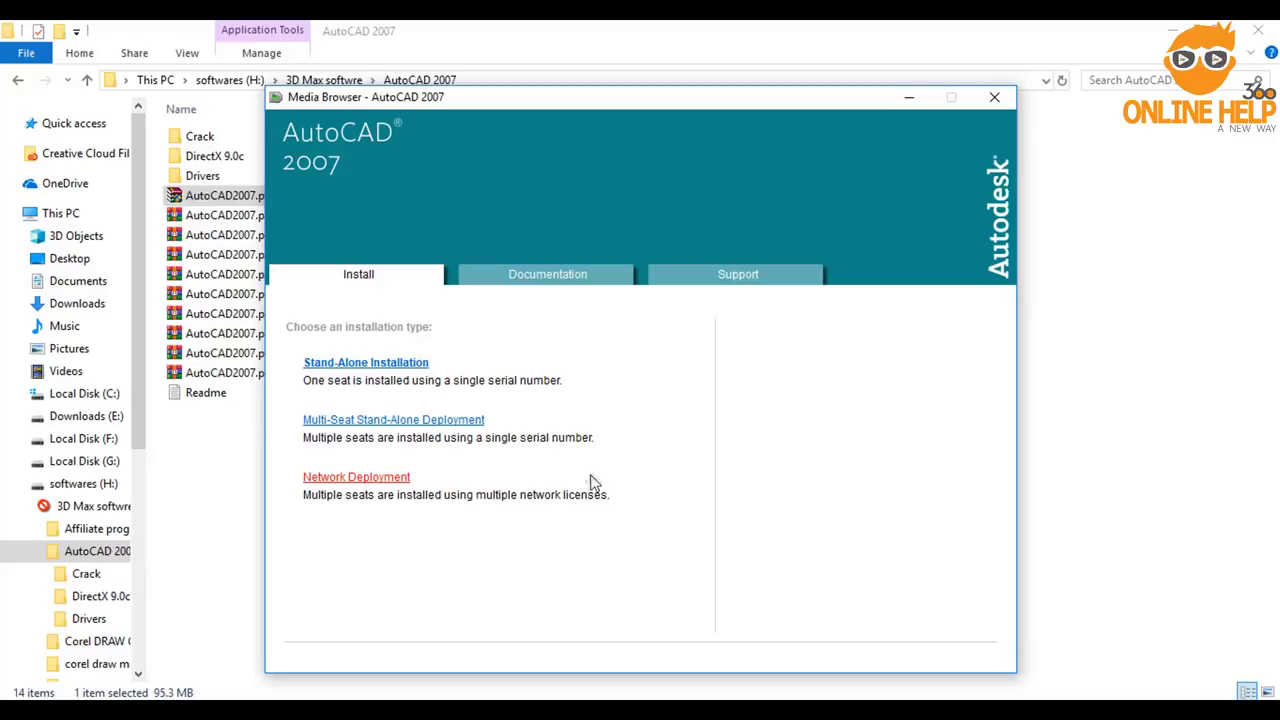
# Step: Start a stand-alone AutoCAD 2007 installation and agree to install the support components
pyautogui.click(347, 365)
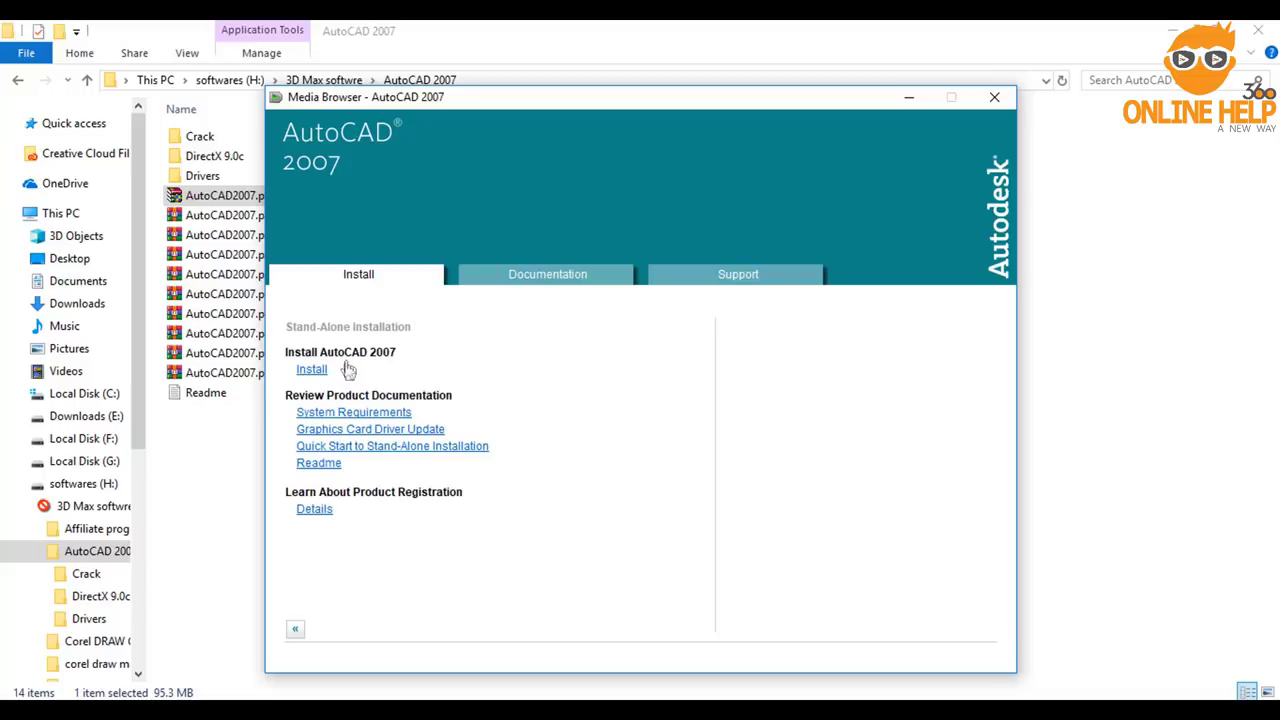
pyautogui.click(312, 372)
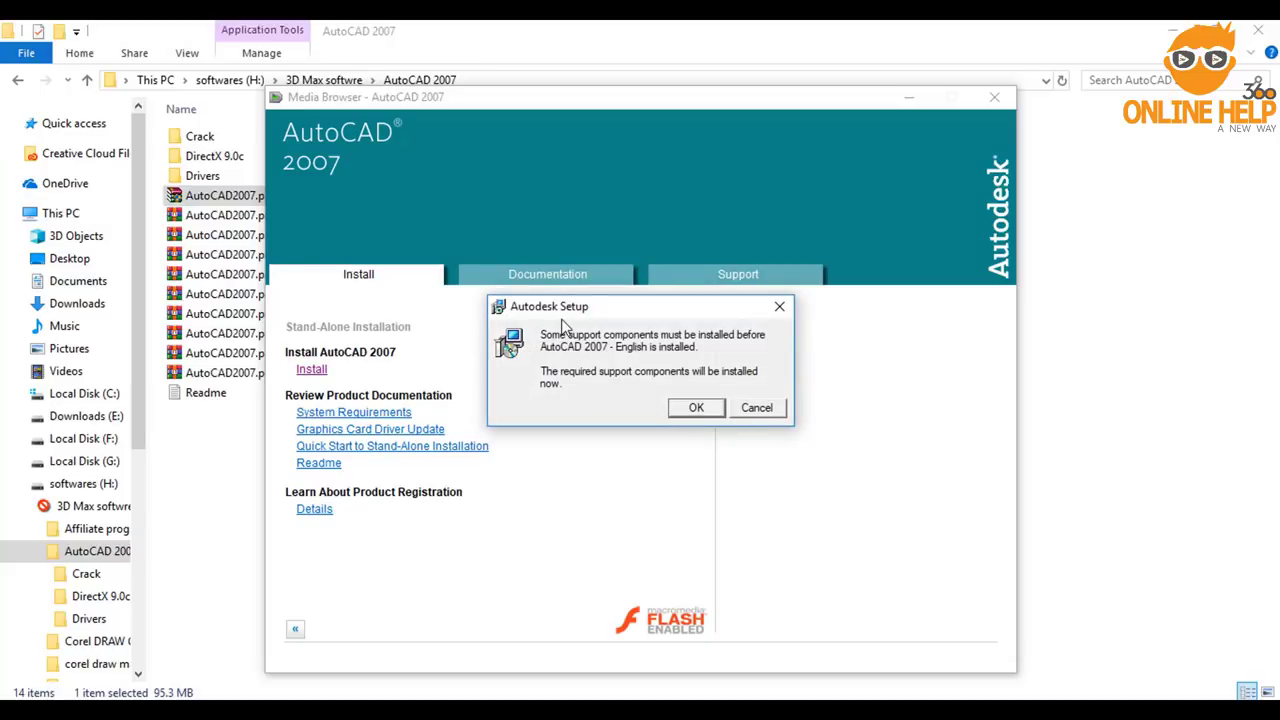
pyautogui.click(693, 408)
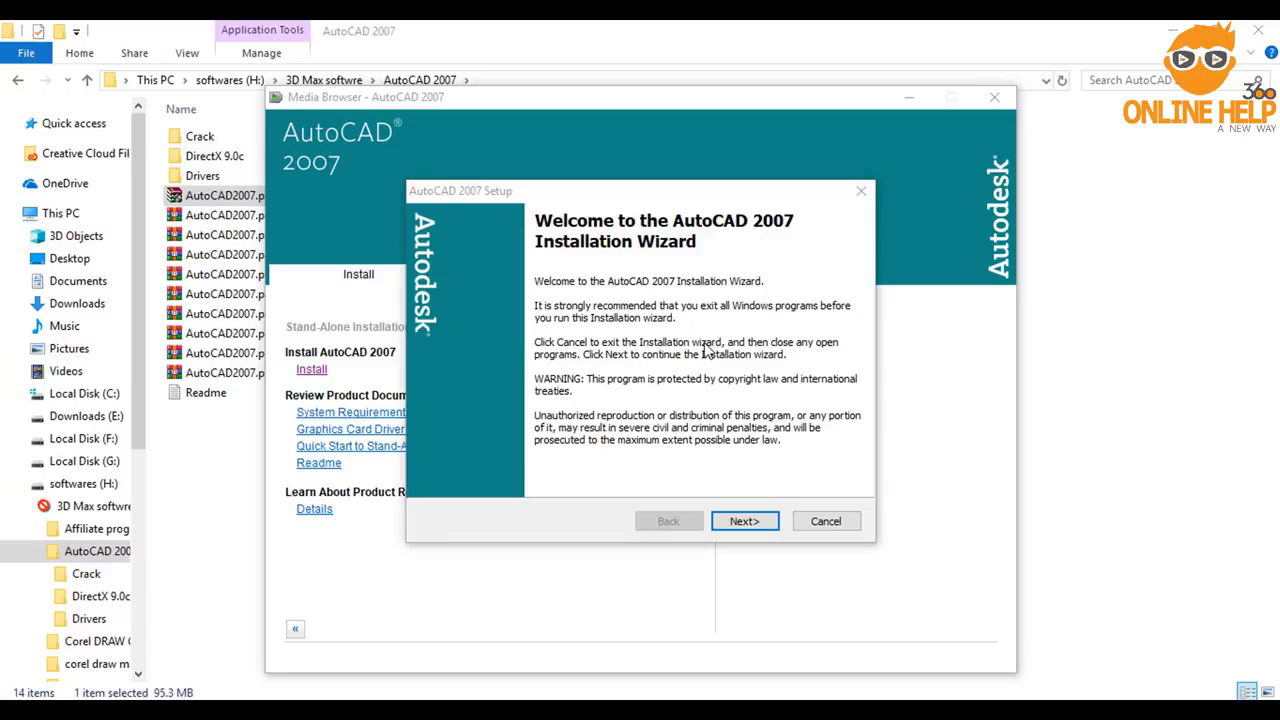
# Step: Accept the AutoCAD 2007 license agreement
pyautogui.click(762, 520)
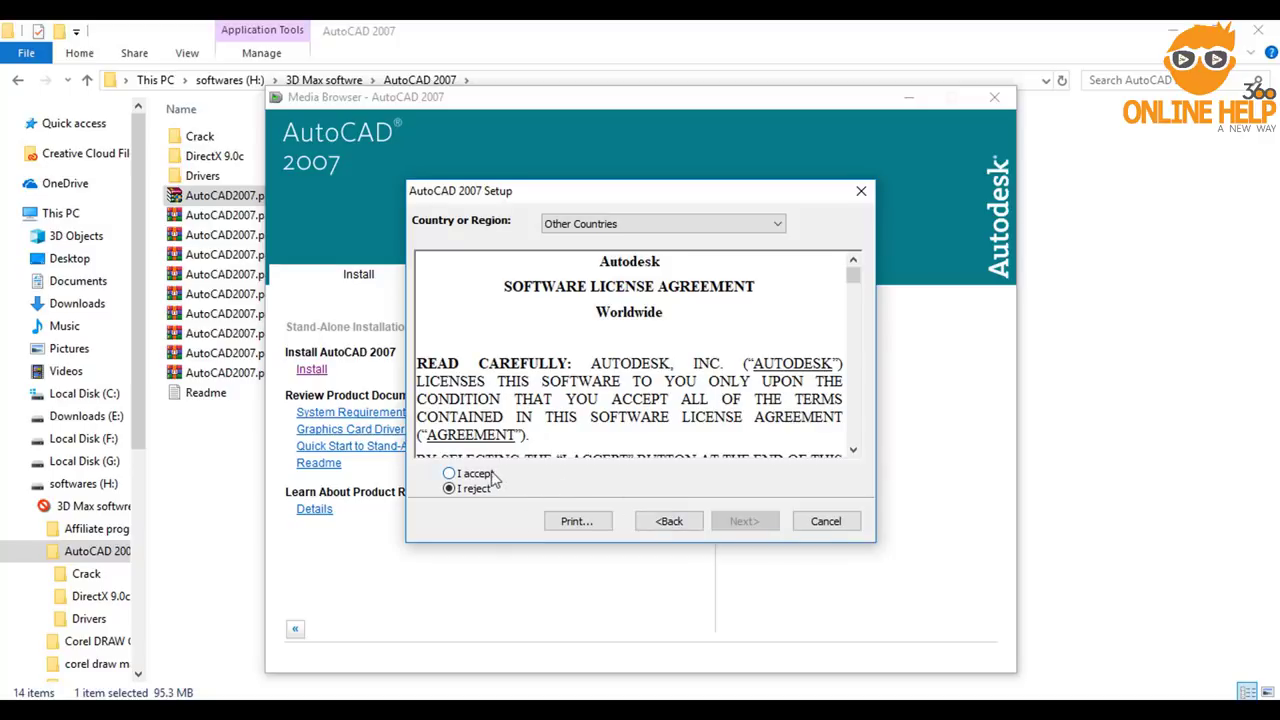
pyautogui.click(481, 475)
pyautogui.click(763, 521)
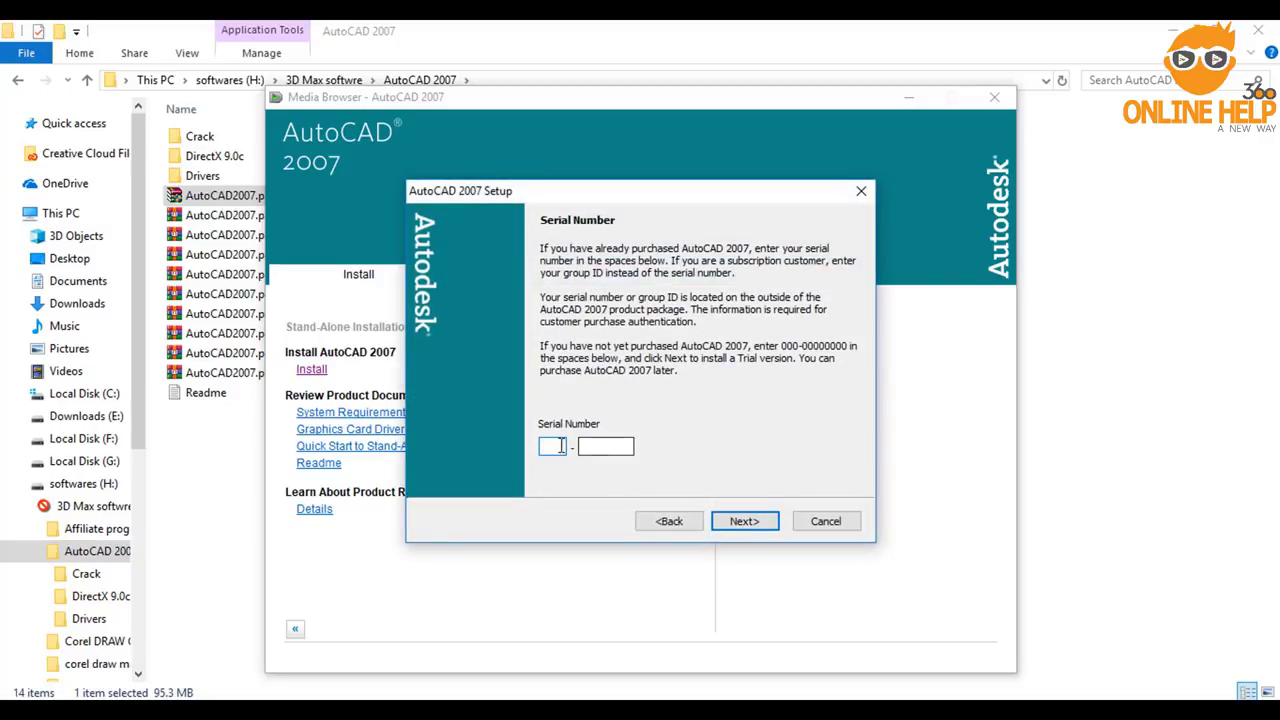
# Step: Enter the trial serial number, correcting it after the invalid-serial error
pyautogui.click(604, 446)
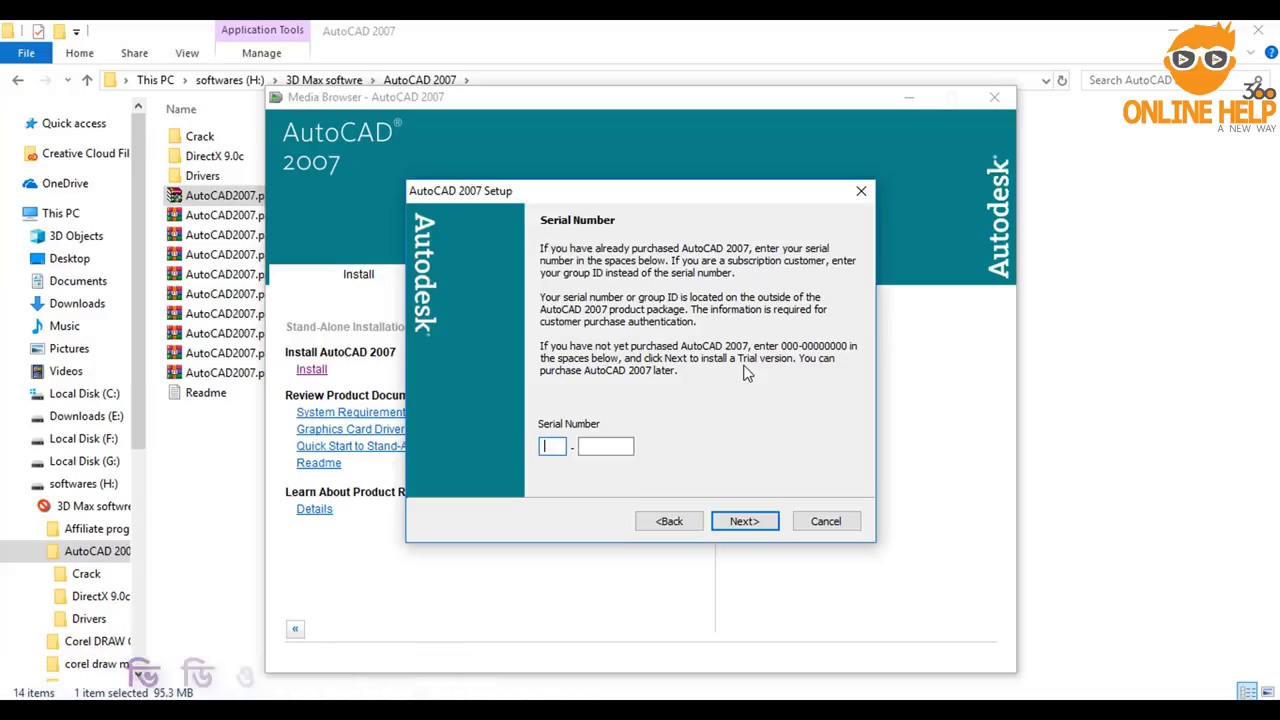
pyautogui.click(558, 450)
pyautogui.write('00000000000')
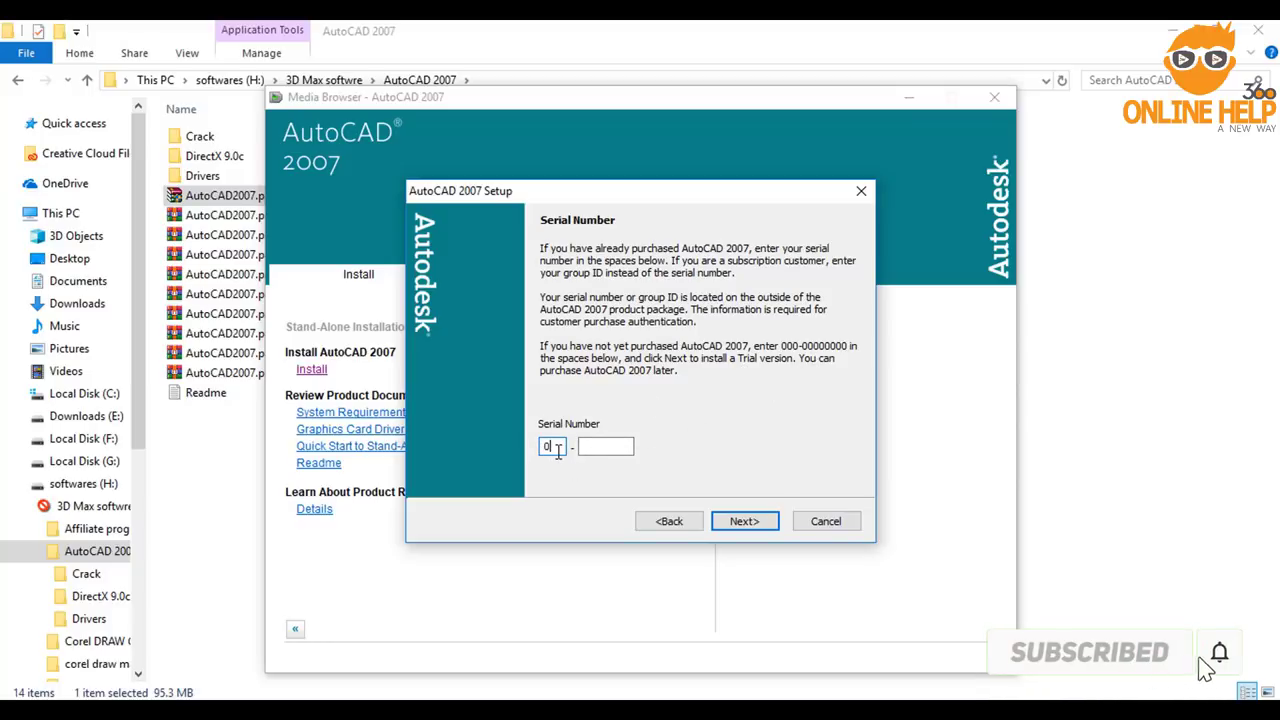
pyautogui.click(745, 522)
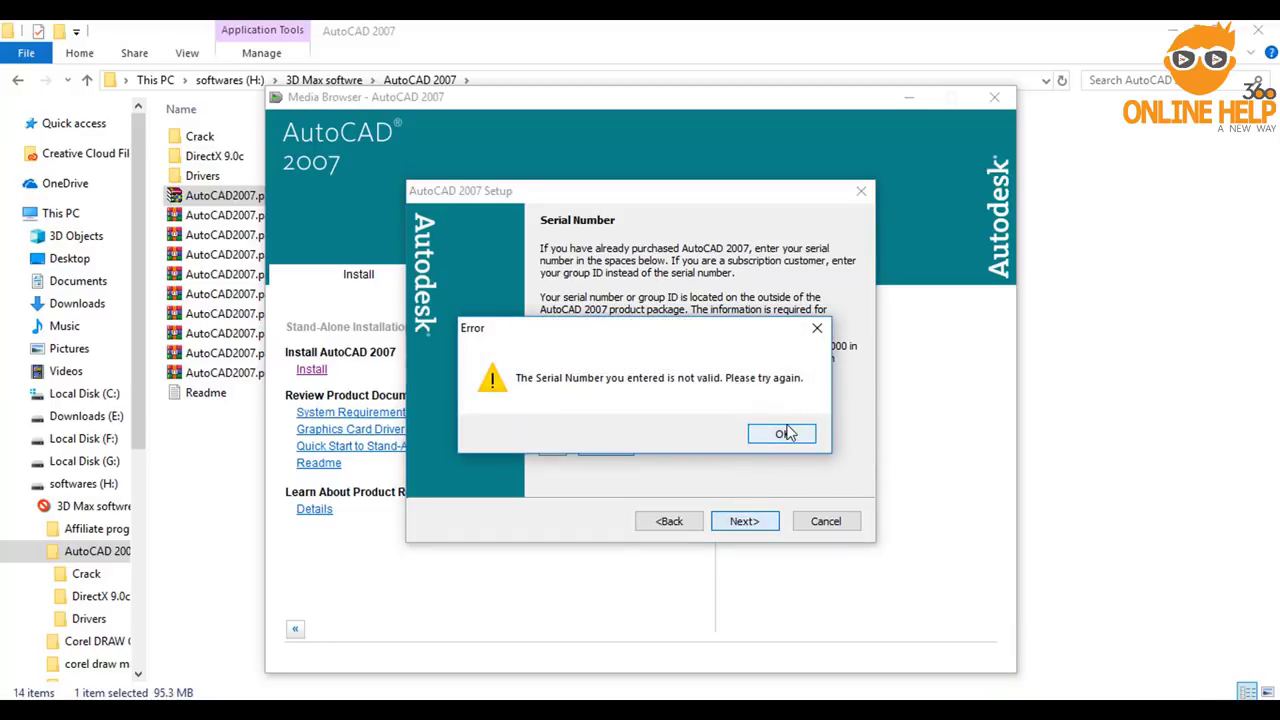
pyautogui.click(783, 433)
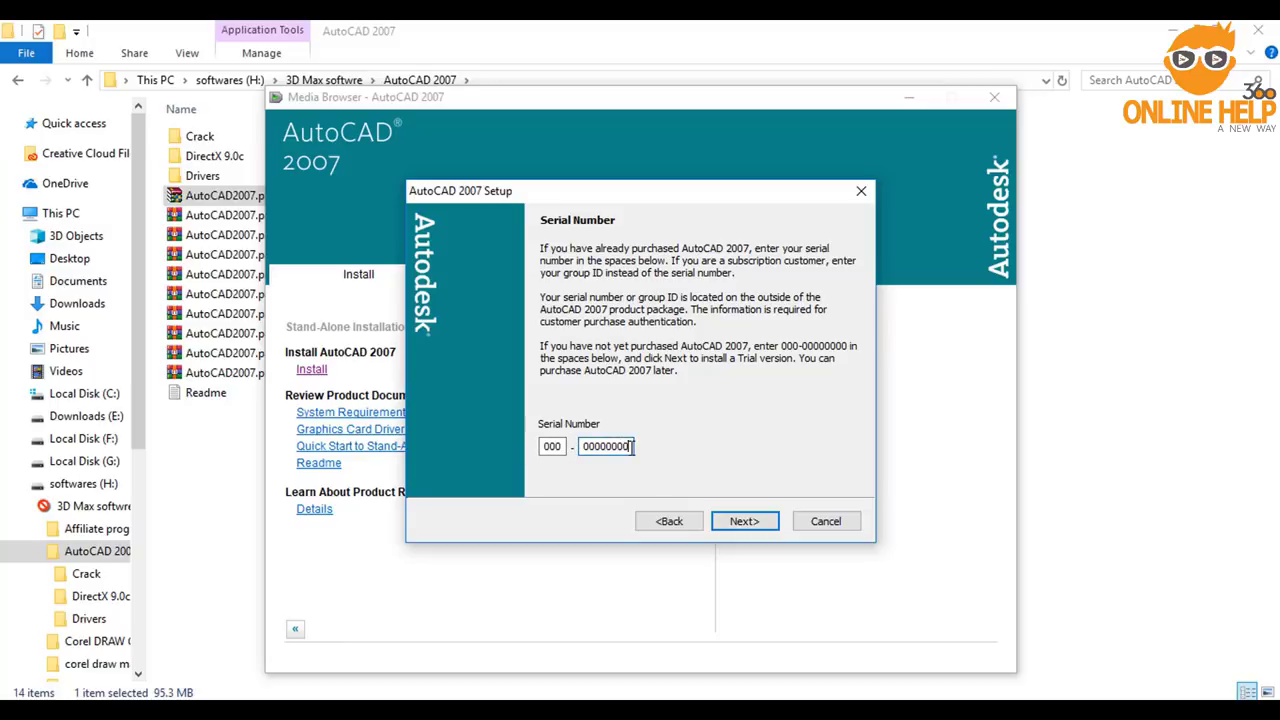
pyautogui.click(739, 522)
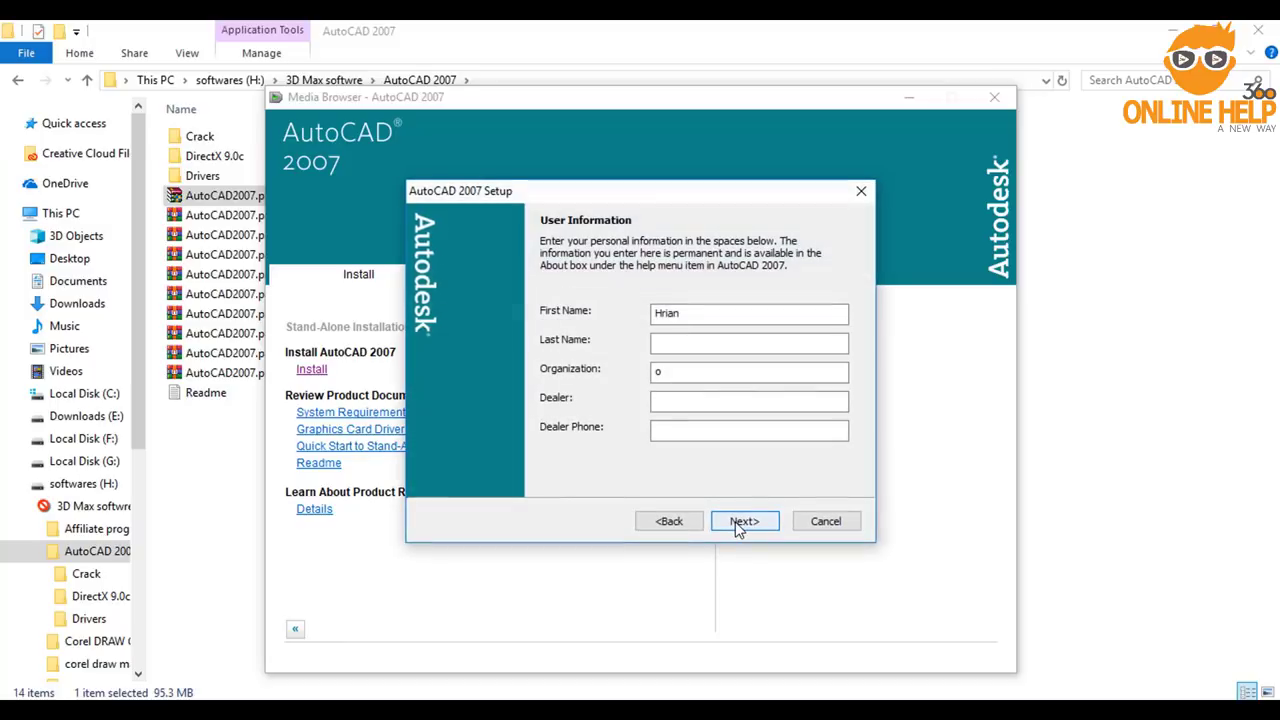
# Step: Fill in the last name, dealer and dealer phone fields and submit the user information
pyautogui.click(689, 342)
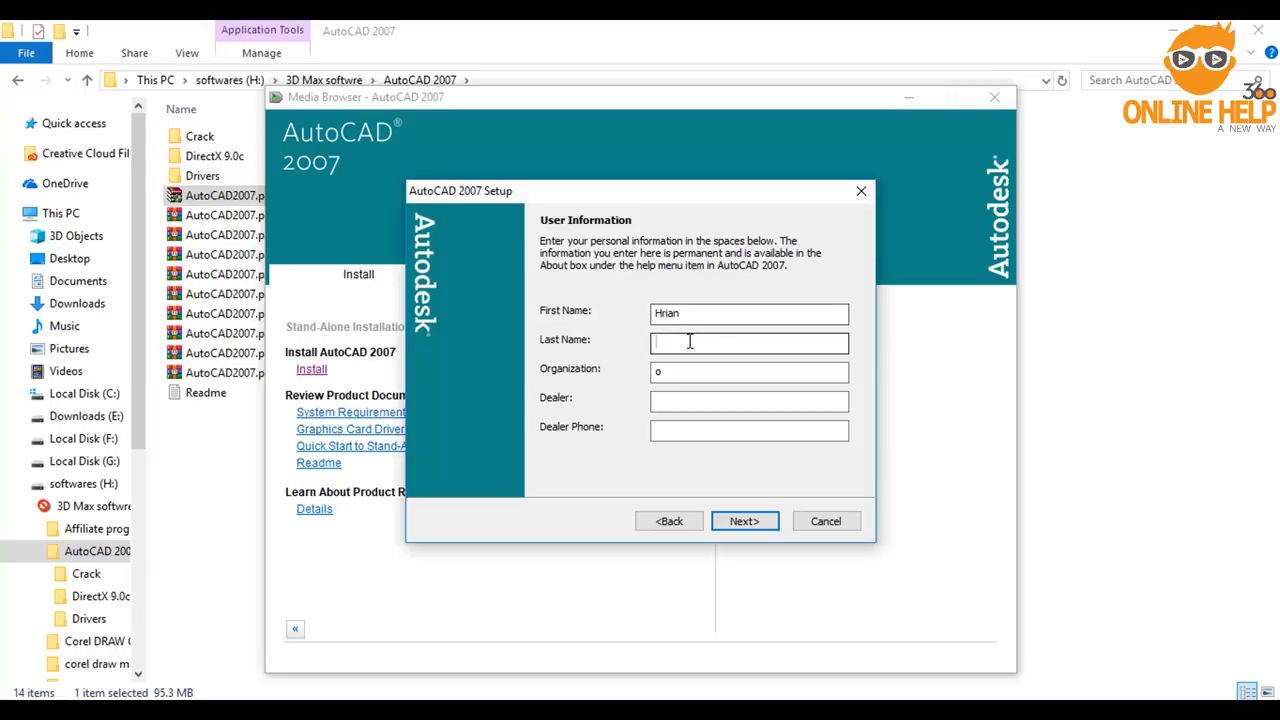
pyautogui.click(677, 398)
pyautogui.write('a')
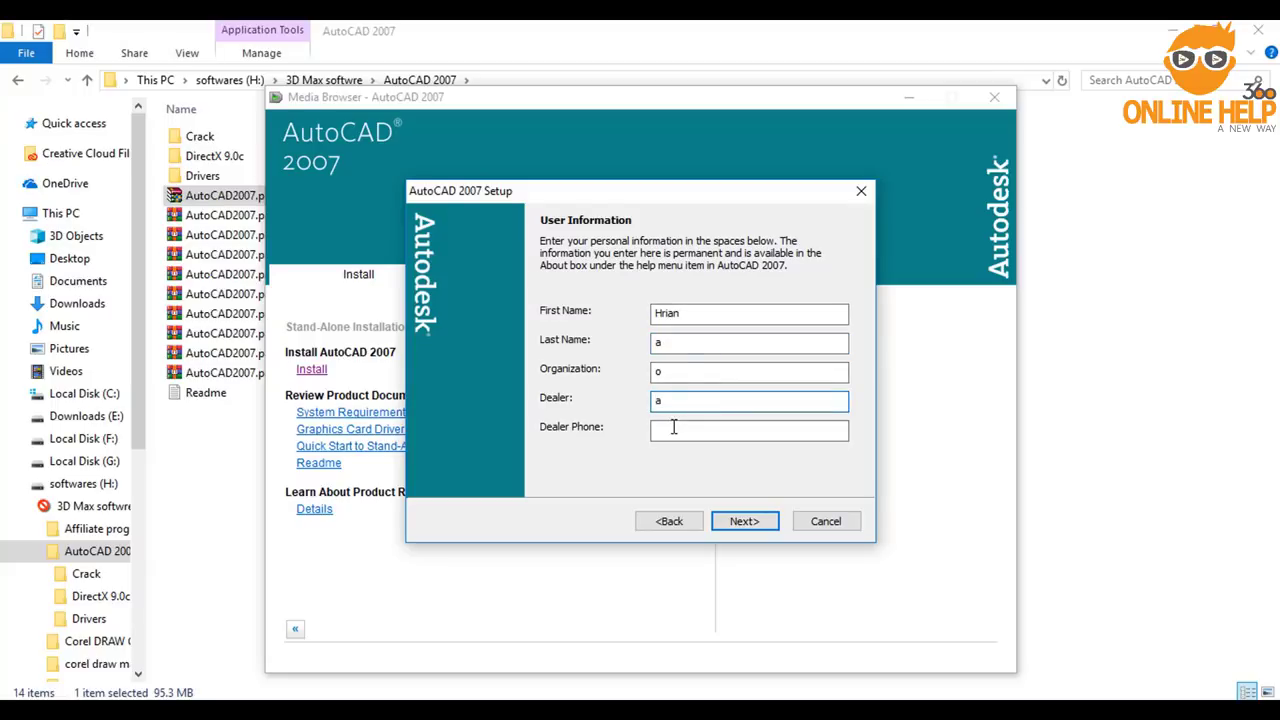
pyautogui.click(675, 432)
pyautogui.write('asf')
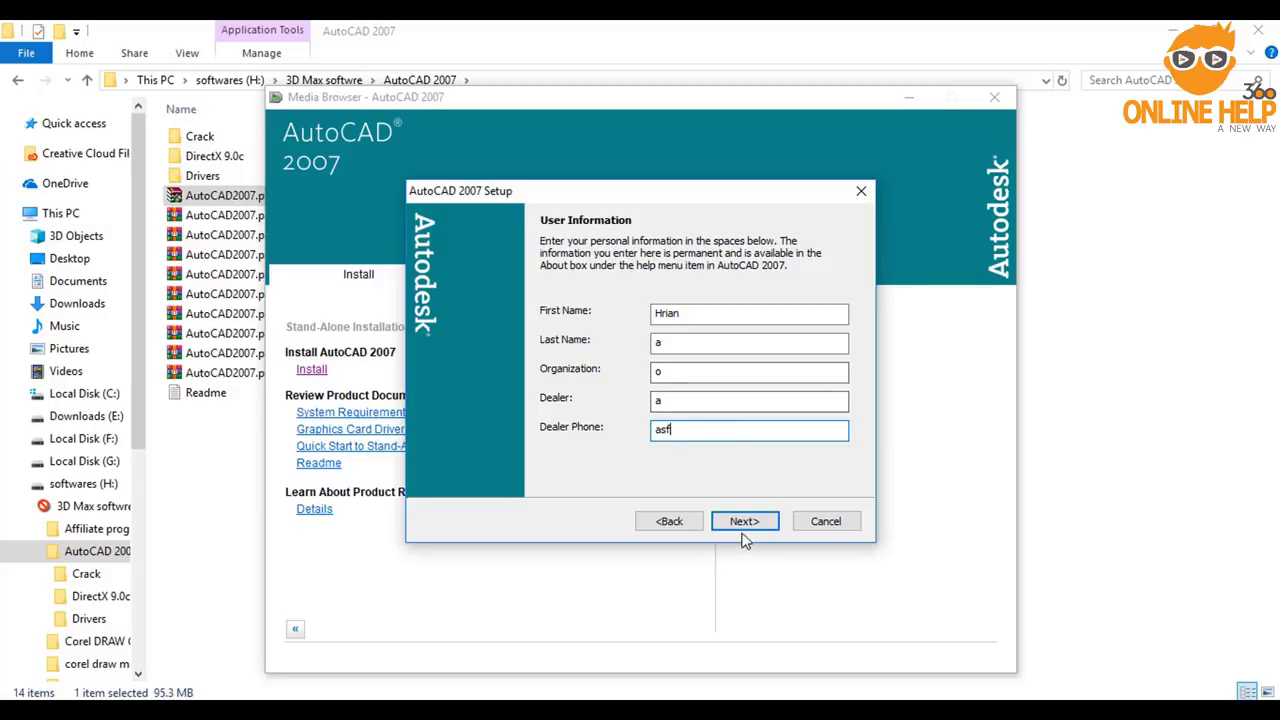
pyautogui.click(744, 524)
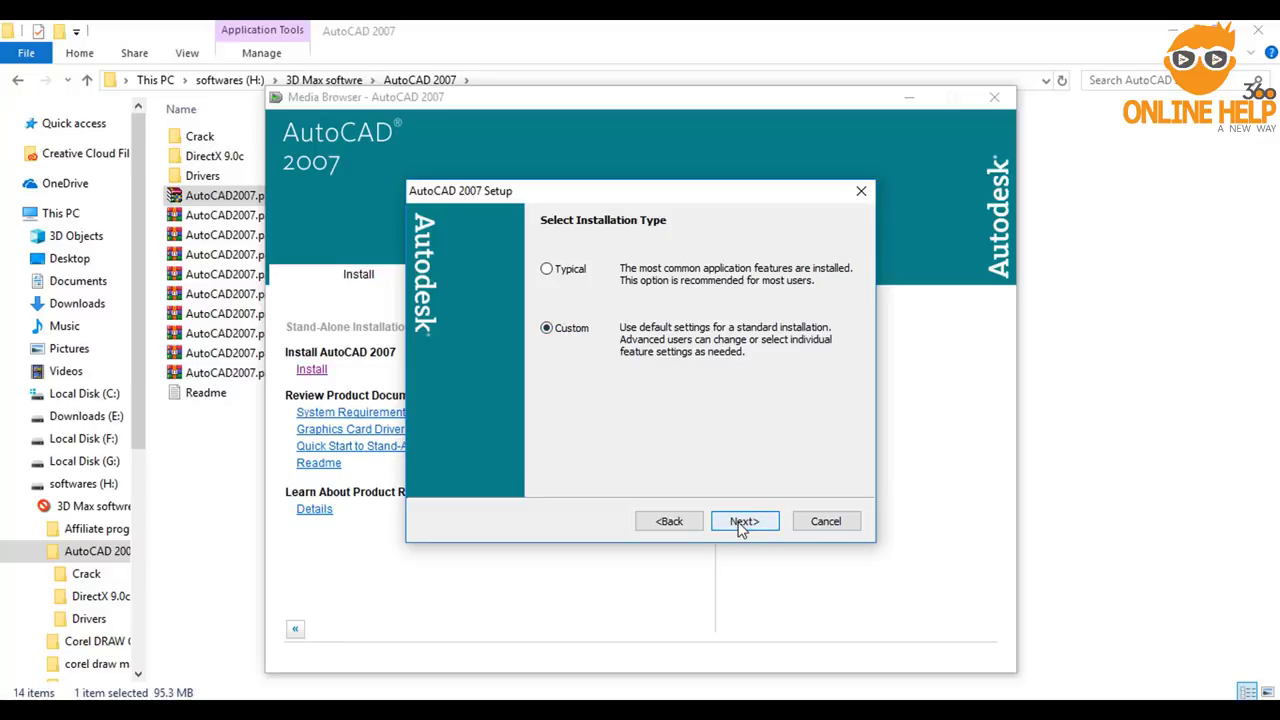
# Step: Review the feature tree, leaving Express Tools excluded, and continue to the optional tools page
pyautogui.click(741, 527)
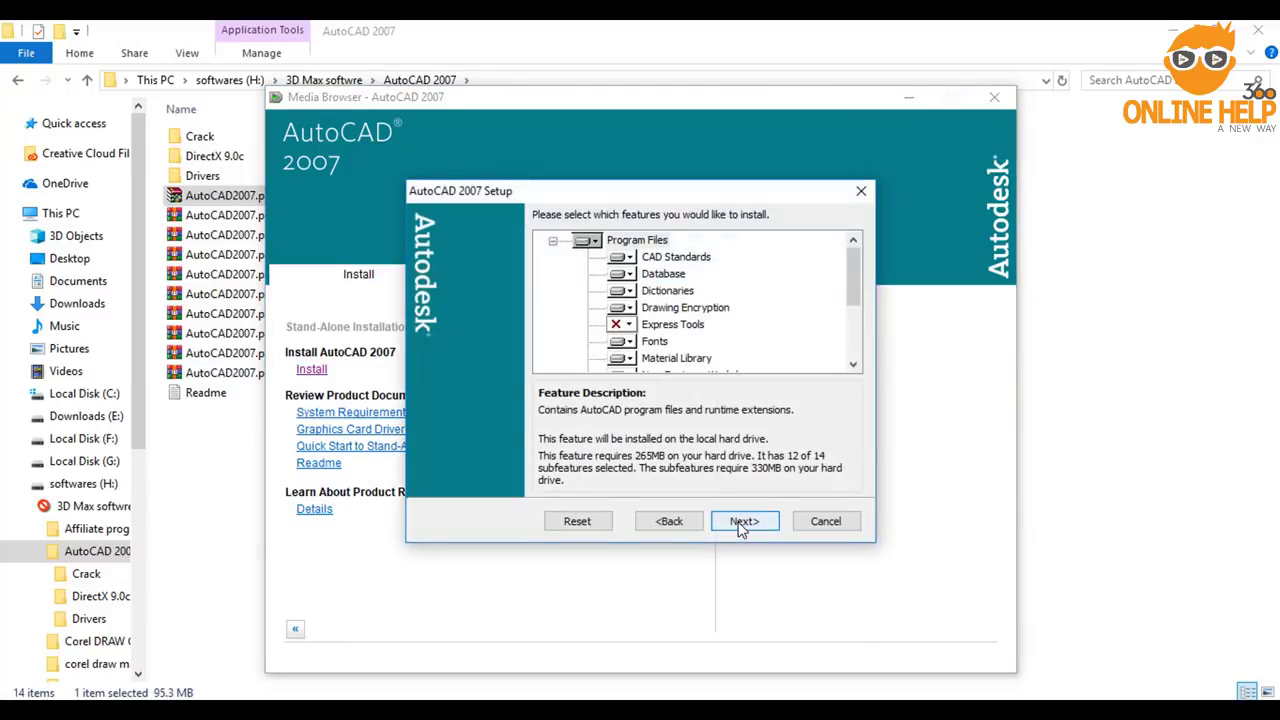
pyautogui.click(629, 326)
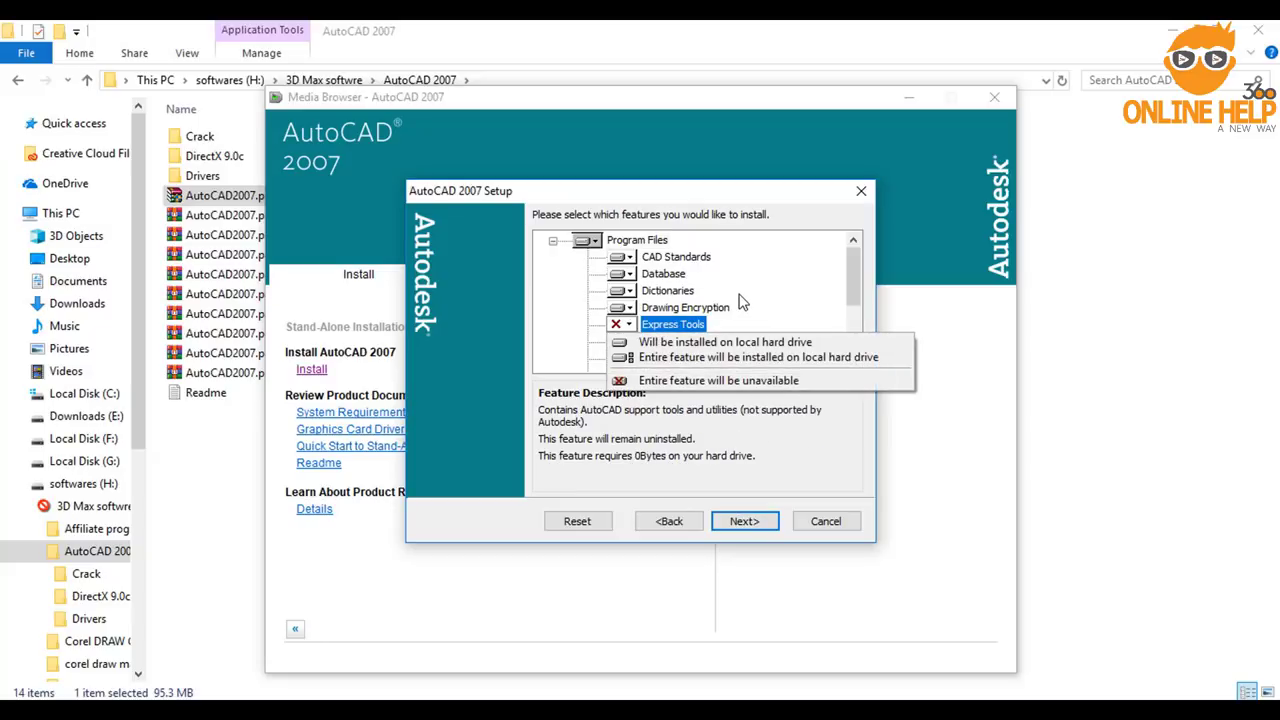
pyautogui.moveTo(853, 264)
pyautogui.mouseDown()
pyautogui.moveTo(858, 327)
pyautogui.moveTo(852, 281)
pyautogui.mouseUp()
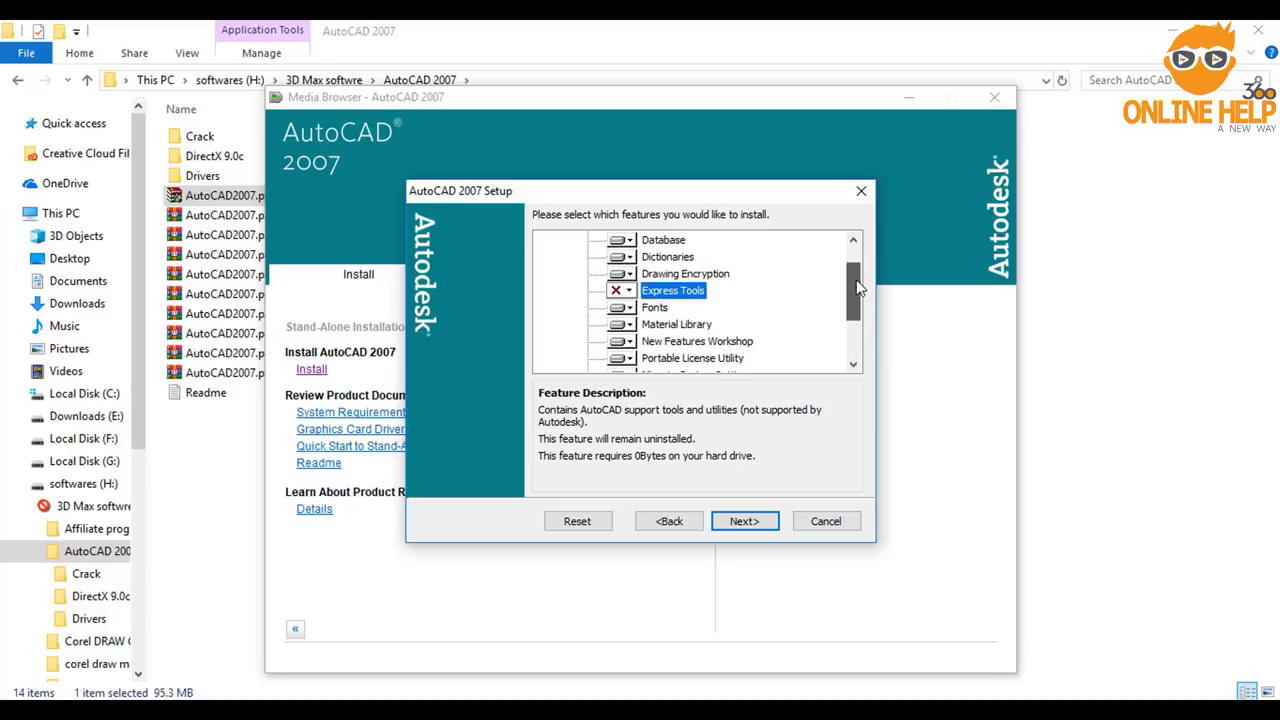
pyautogui.click(630, 292)
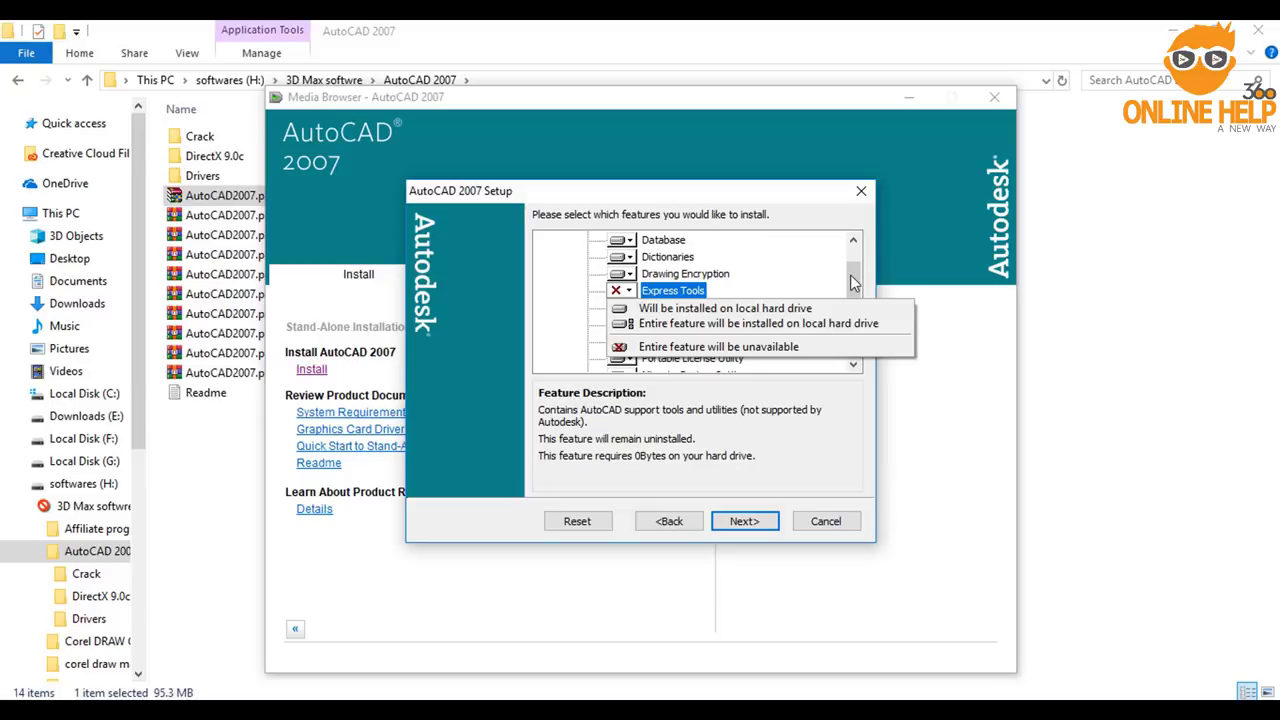
pyautogui.scroll(2, 852, 277)
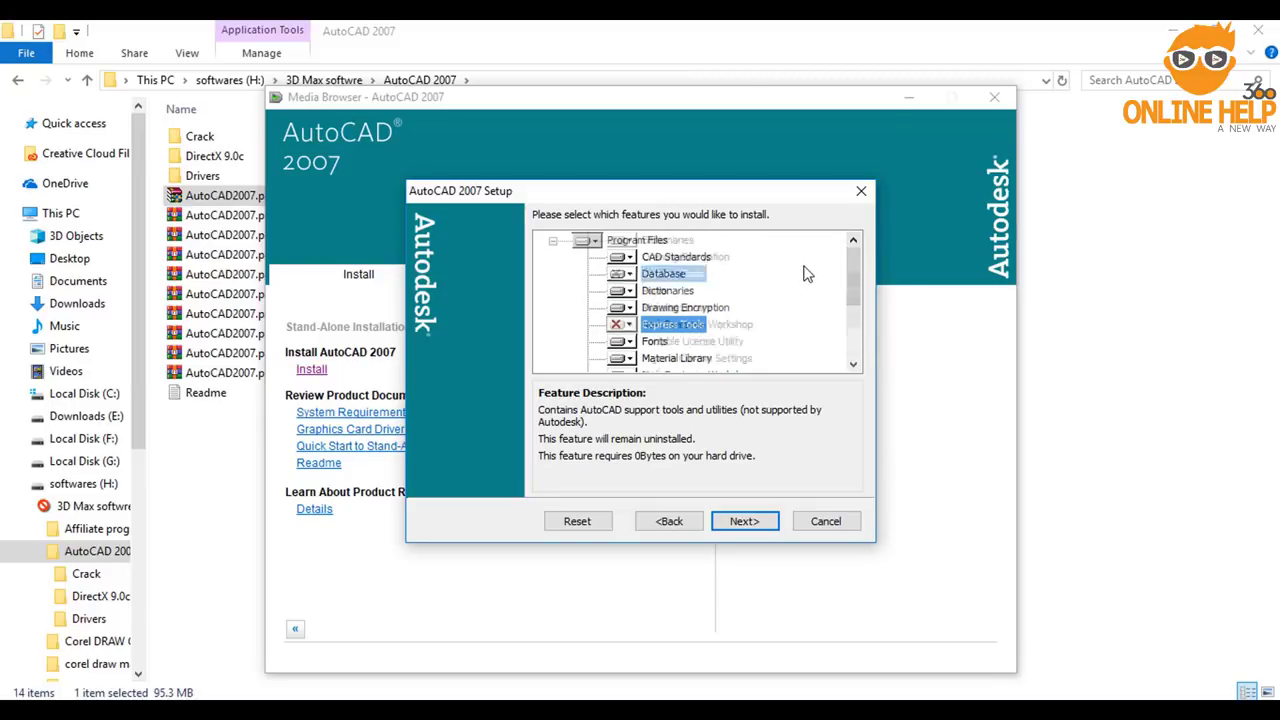
pyautogui.scroll(-3, 808, 276)
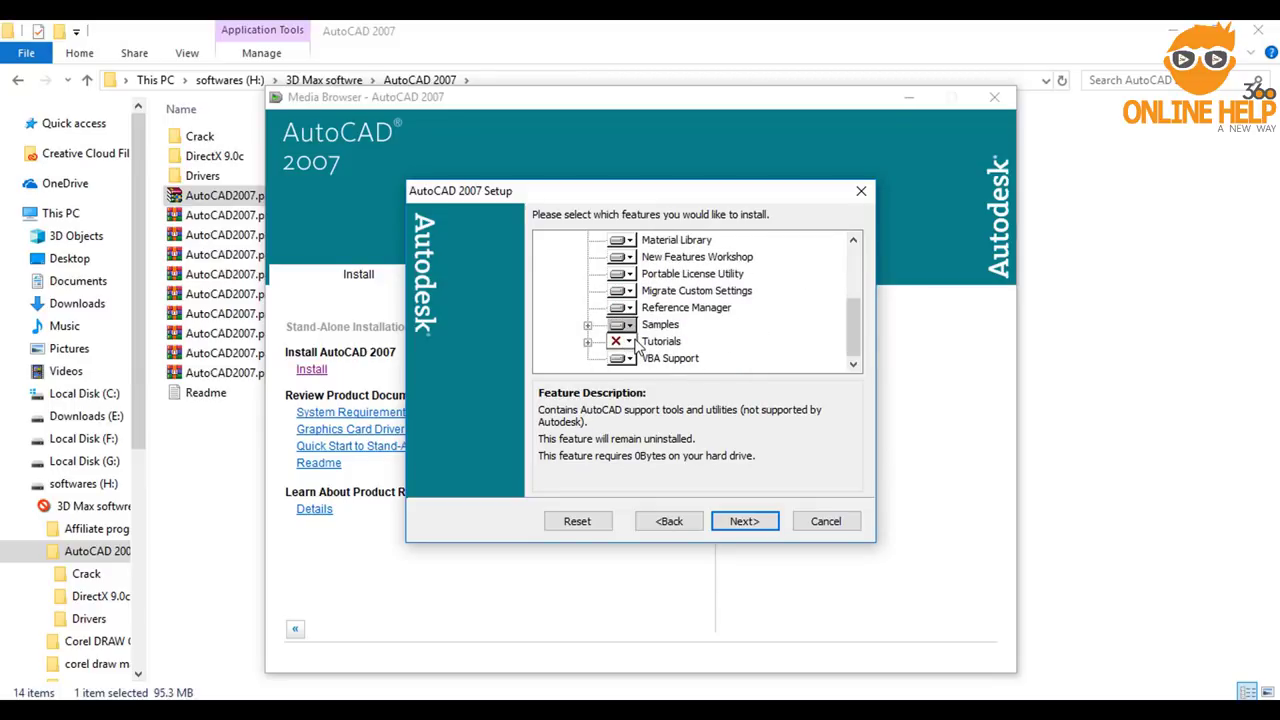
pyautogui.click(746, 522)
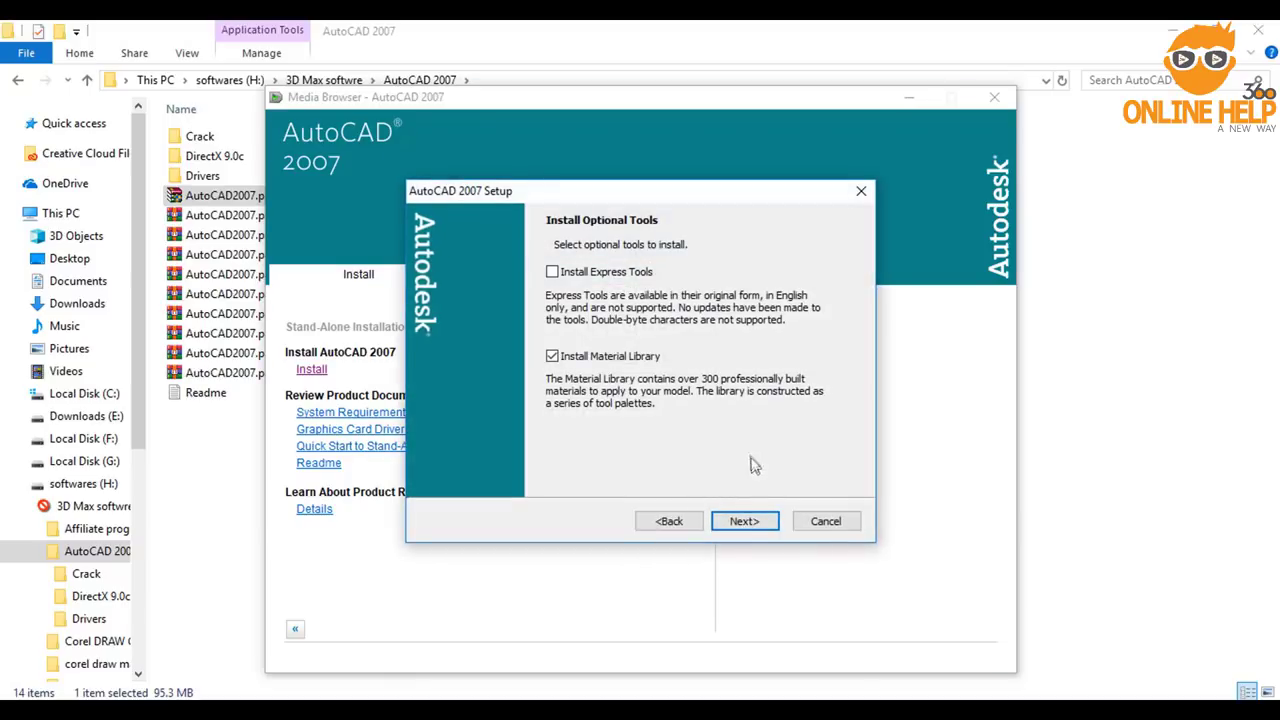
# Step: Include Express Tools, keep the default destination folder, and install AutoCAD 2007 through to Finish
pyautogui.click(552, 272)
pyautogui.click(745, 521)
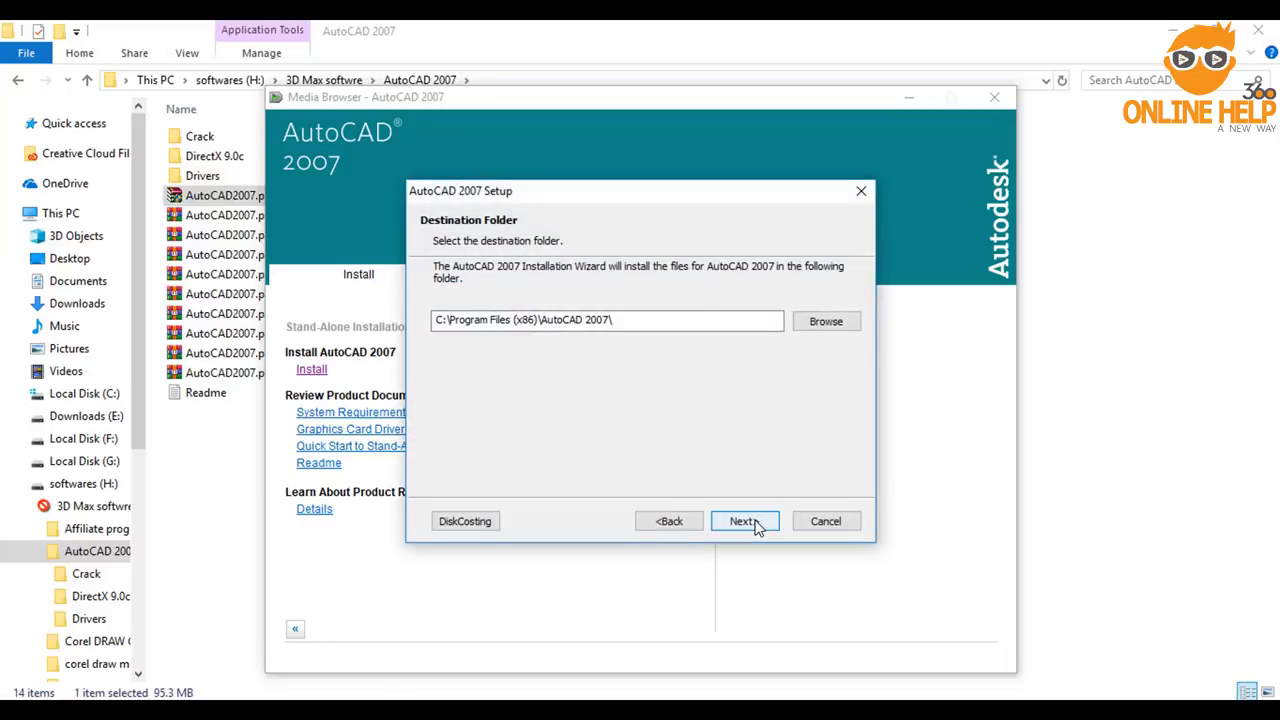
pyautogui.click(757, 527)
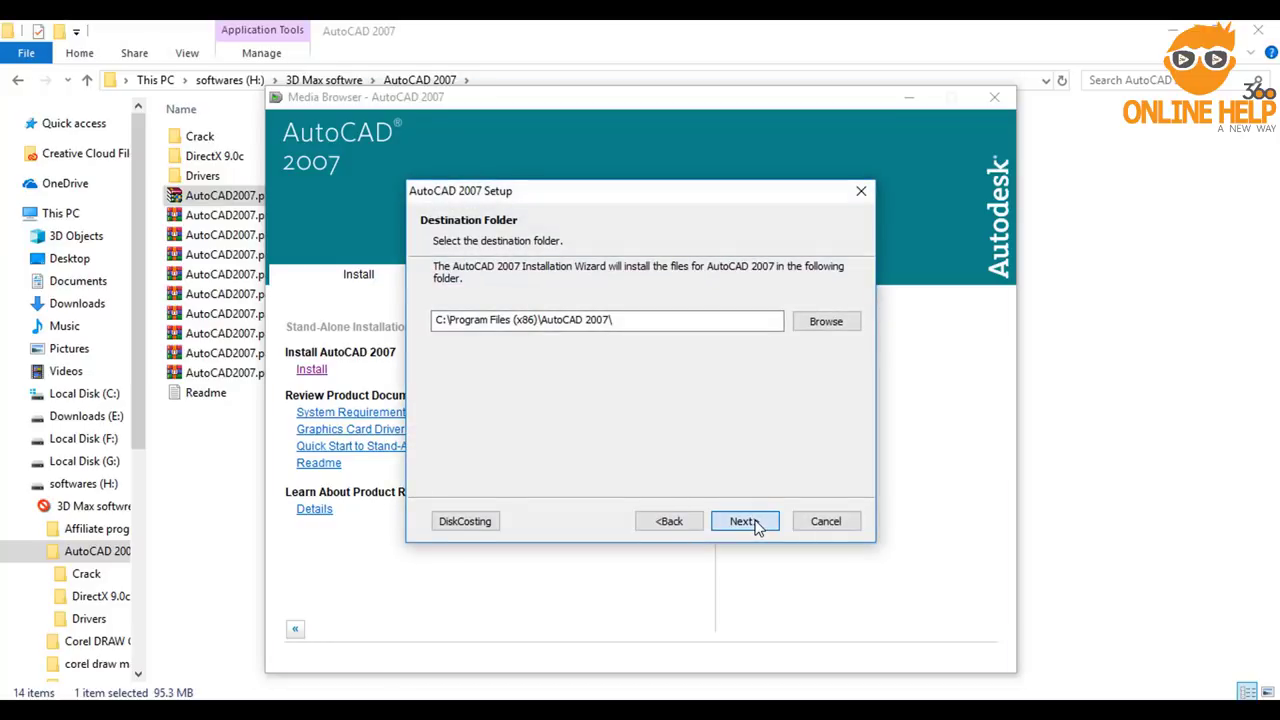
pyautogui.click(745, 521)
pyautogui.click(745, 521)
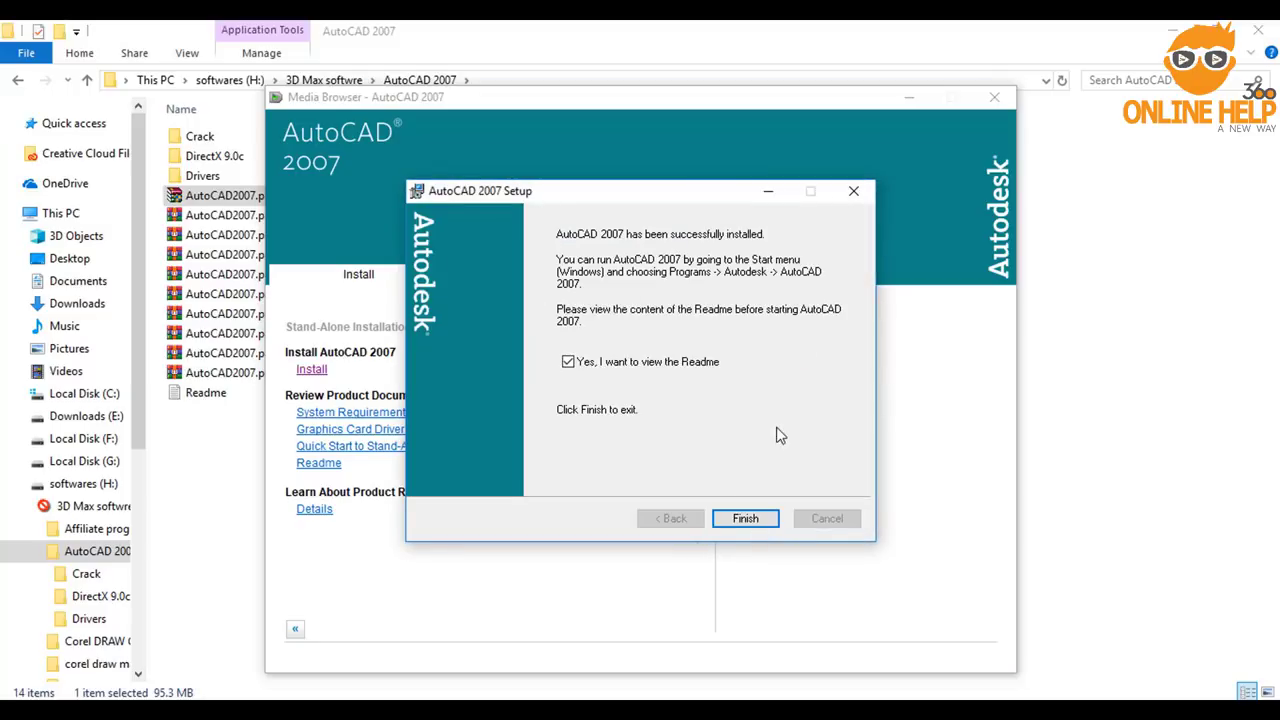
pyautogui.click(740, 525)
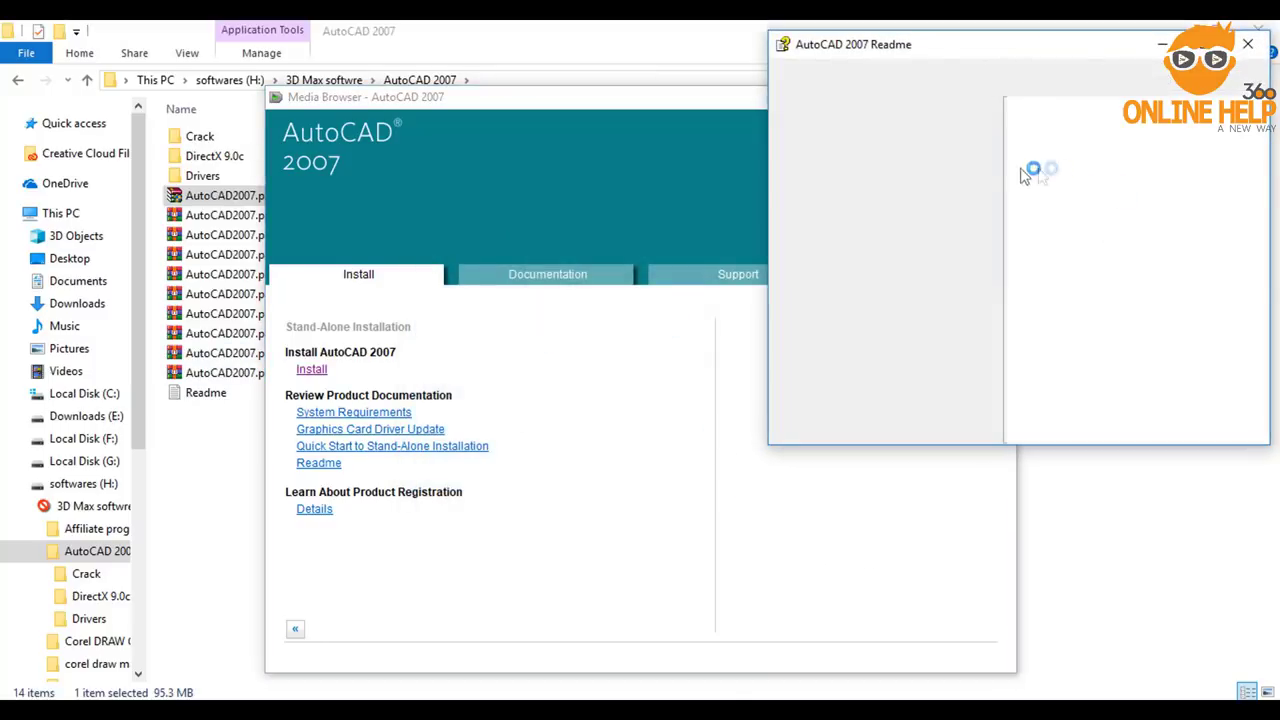
# Step: Close the AutoCAD readme and Media Browser, and minimize File Explorer
pyautogui.click(1248, 44)
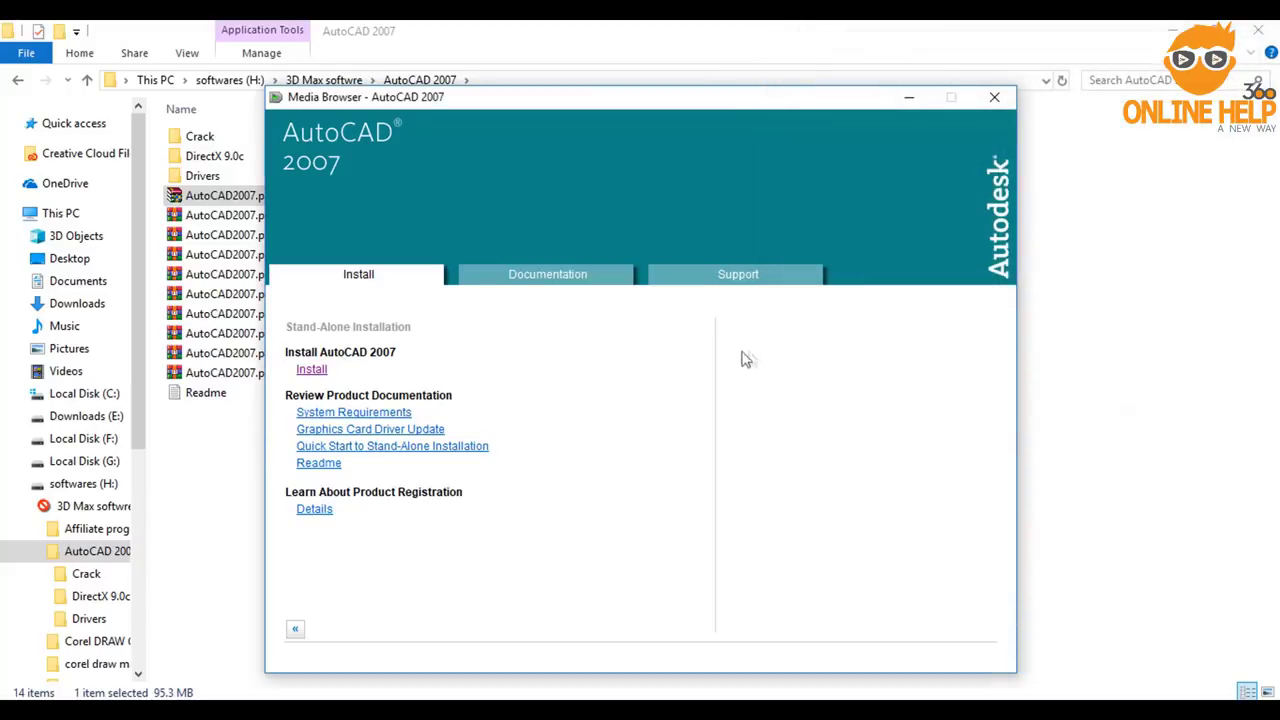
pyautogui.click(999, 98)
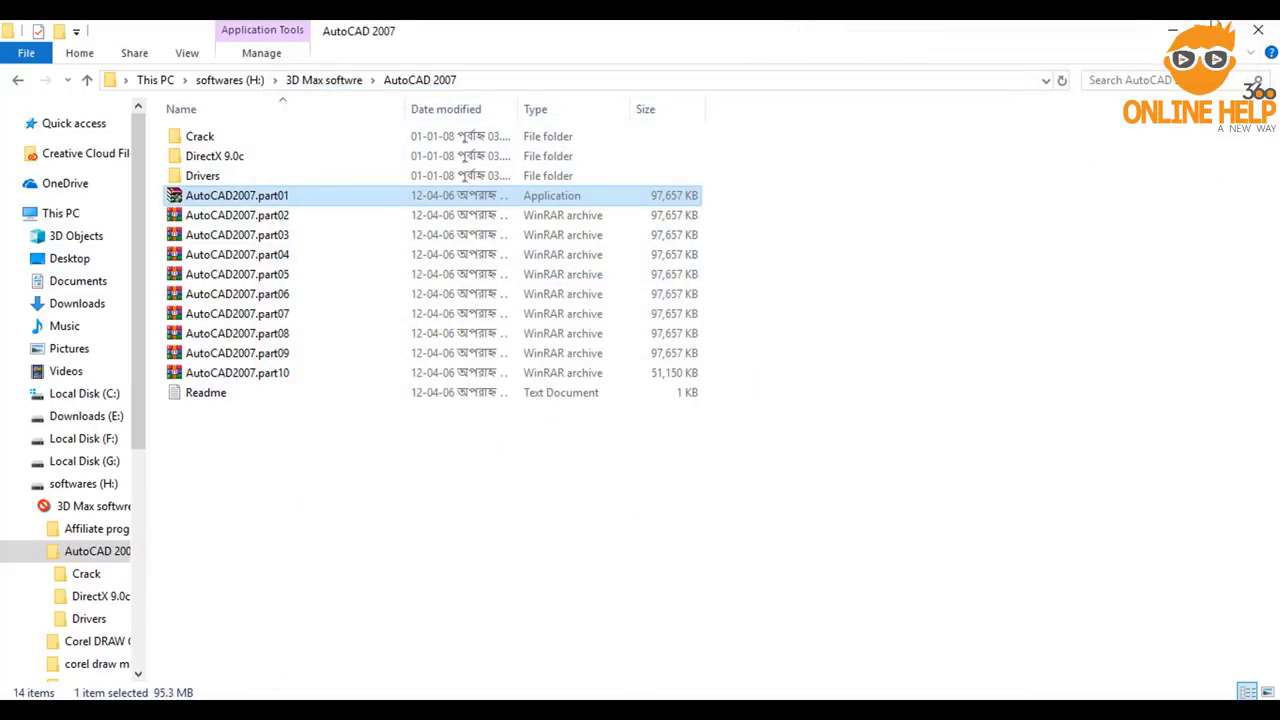
pyautogui.click(1172, 30)
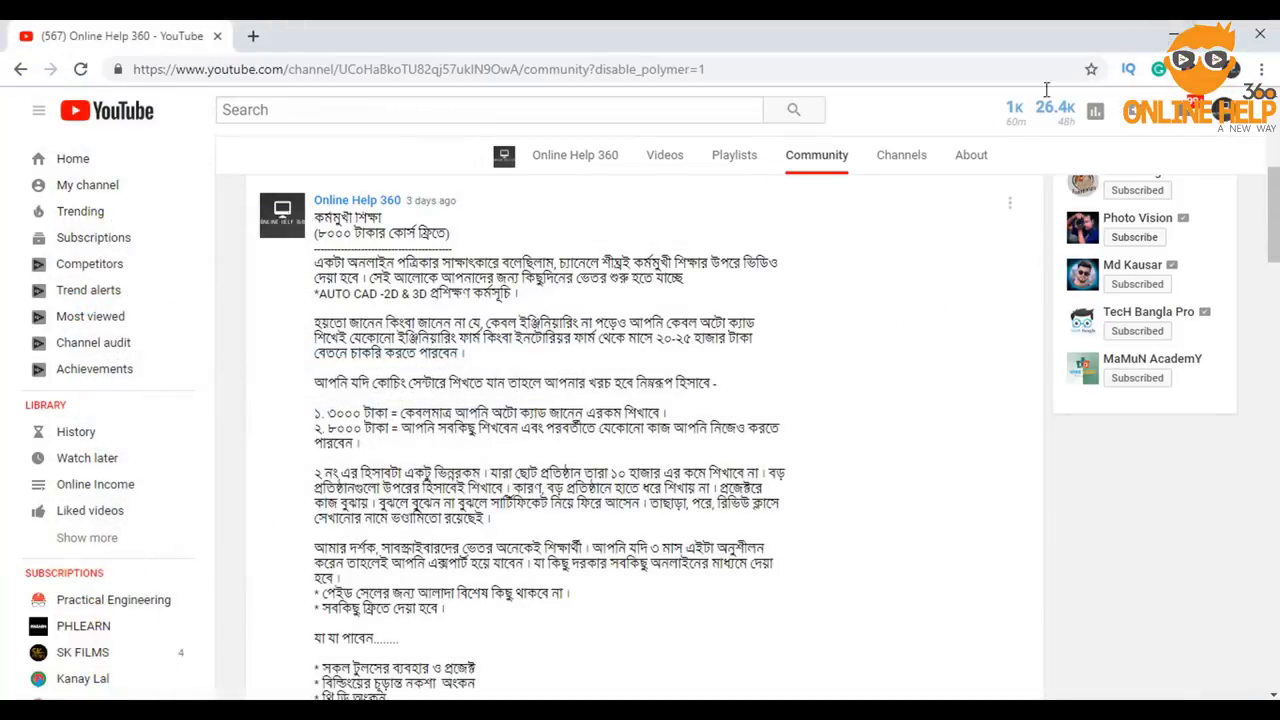
# Step: Minimize the Chrome YouTube window to get back to the AutoCAD 2007 folder
pyautogui.click(1176, 34)
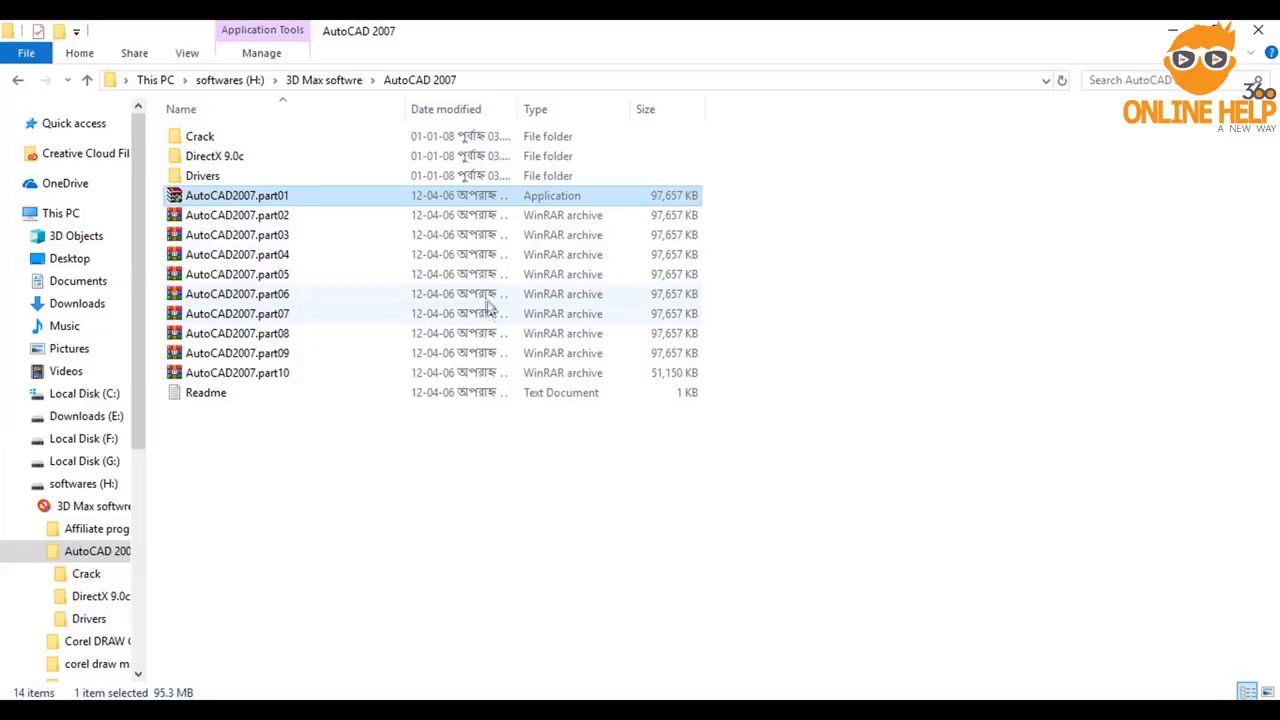
# Step: Copy adlmdll.dll and lacadp.dll from the Crack folder, excluding CRACK_NOTES, then go back
pyautogui.doubleClick(212, 136)
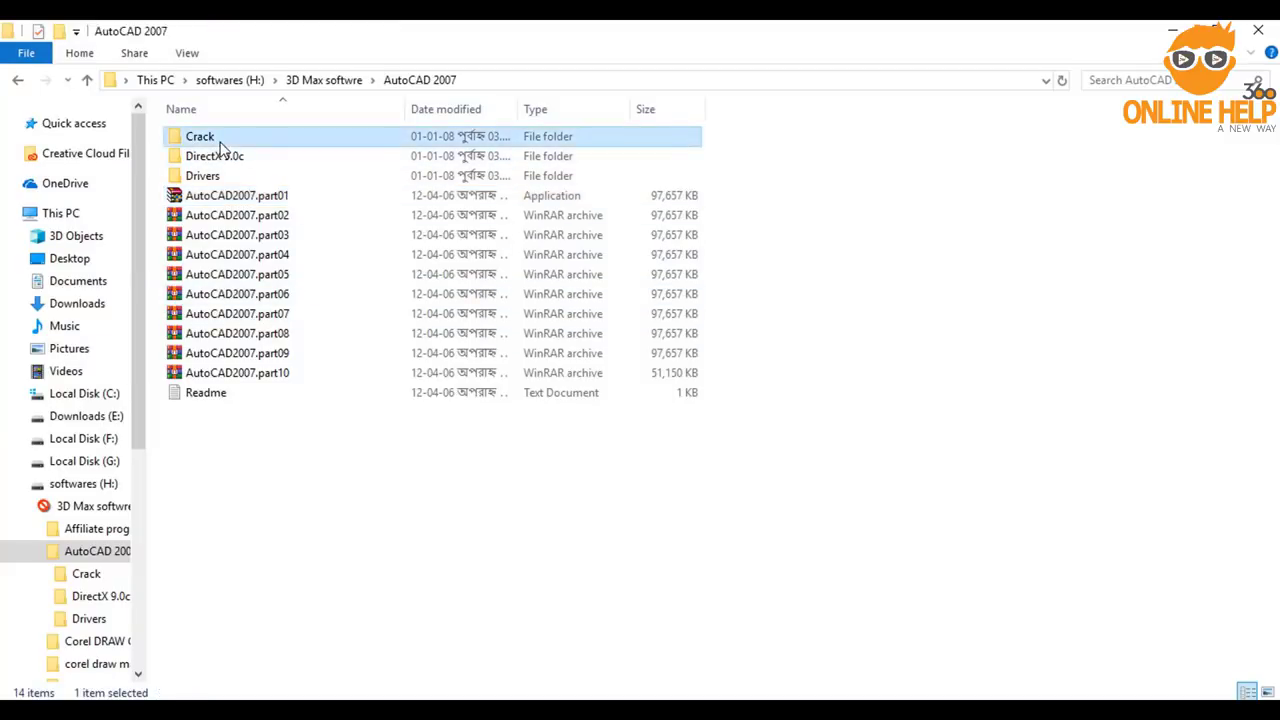
pyautogui.hotkey('ctrl', 'a')
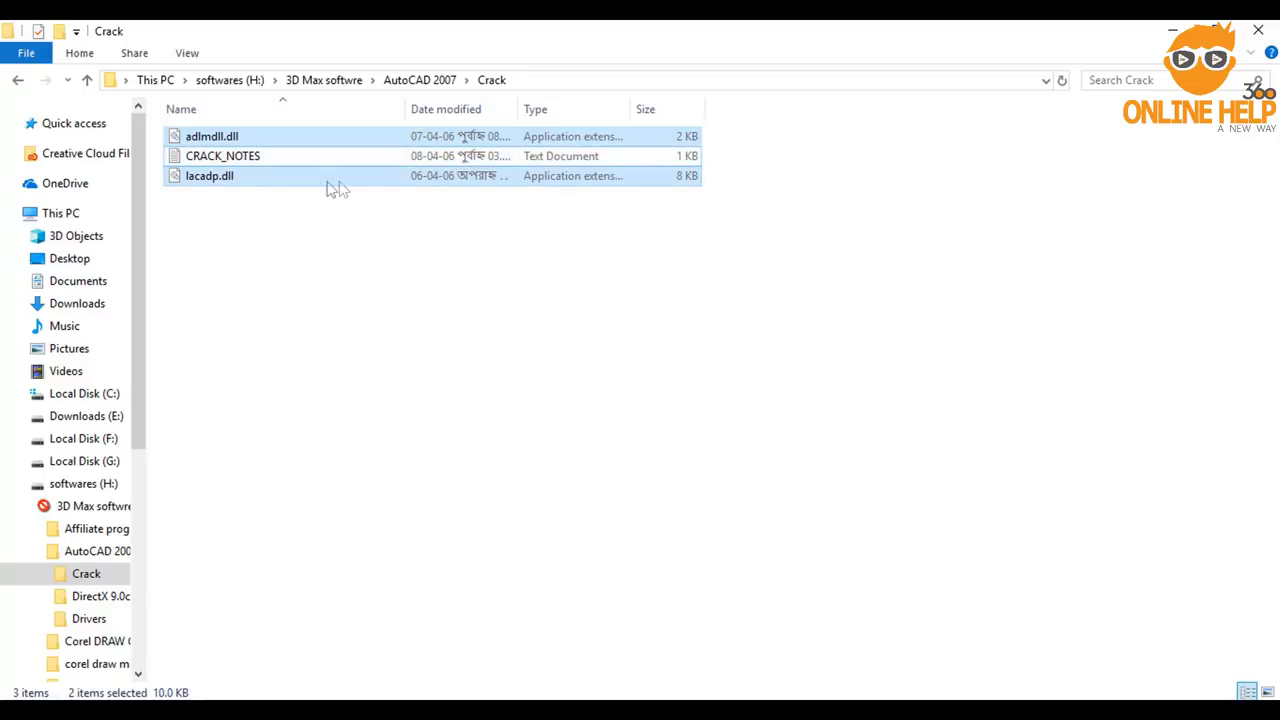
pyautogui.keyDown('ctrl'); pyautogui.click(220, 156); pyautogui.keyUp('ctrl')
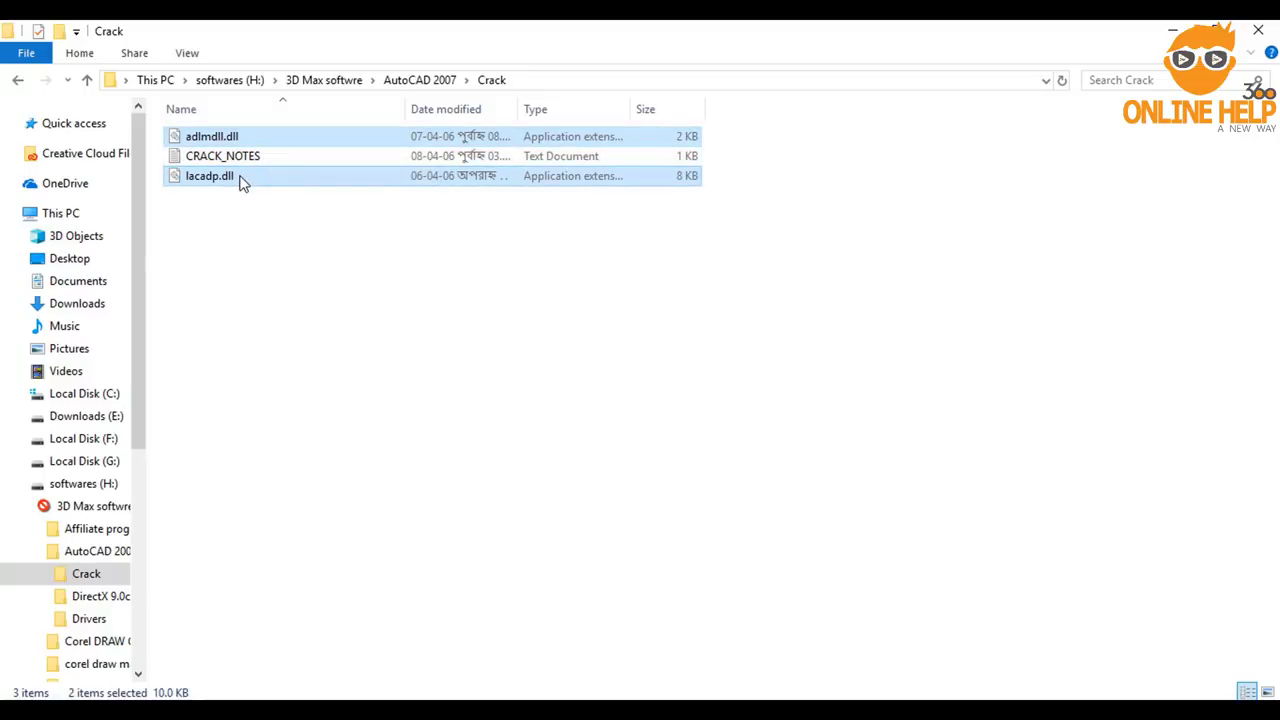
pyautogui.rightClick(240, 181)
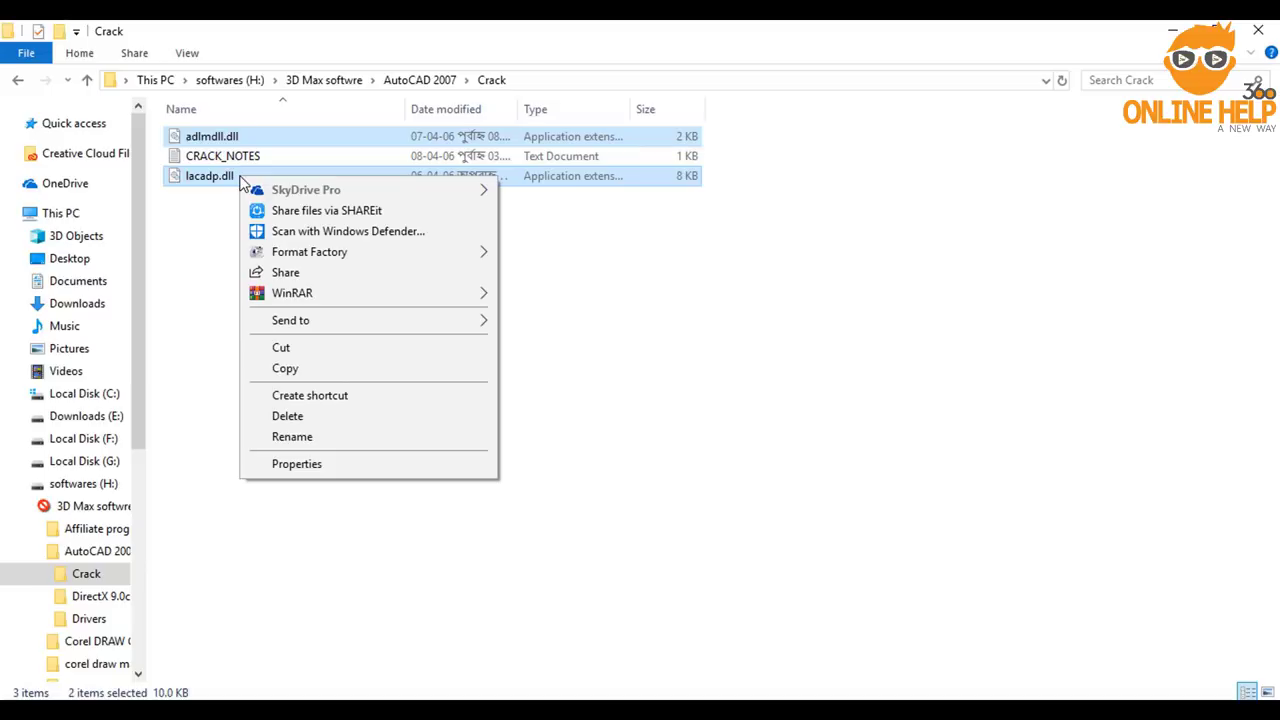
pyautogui.click(285, 369)
pyautogui.click(18, 82)
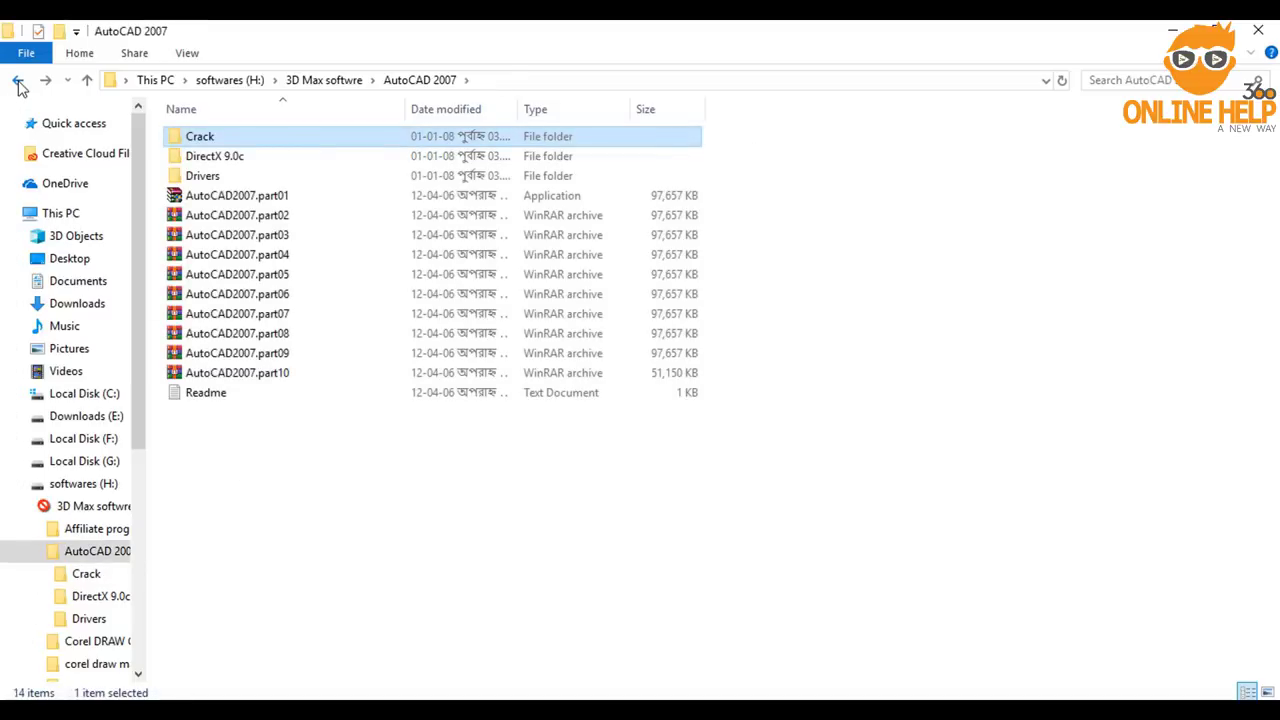
# Step: Go back to This PC and open C:\Program Files (x86)\AutoCAD 2007
pyautogui.click(18, 82)
pyautogui.click(18, 82)
pyautogui.click(18, 82)
pyautogui.click(18, 82)
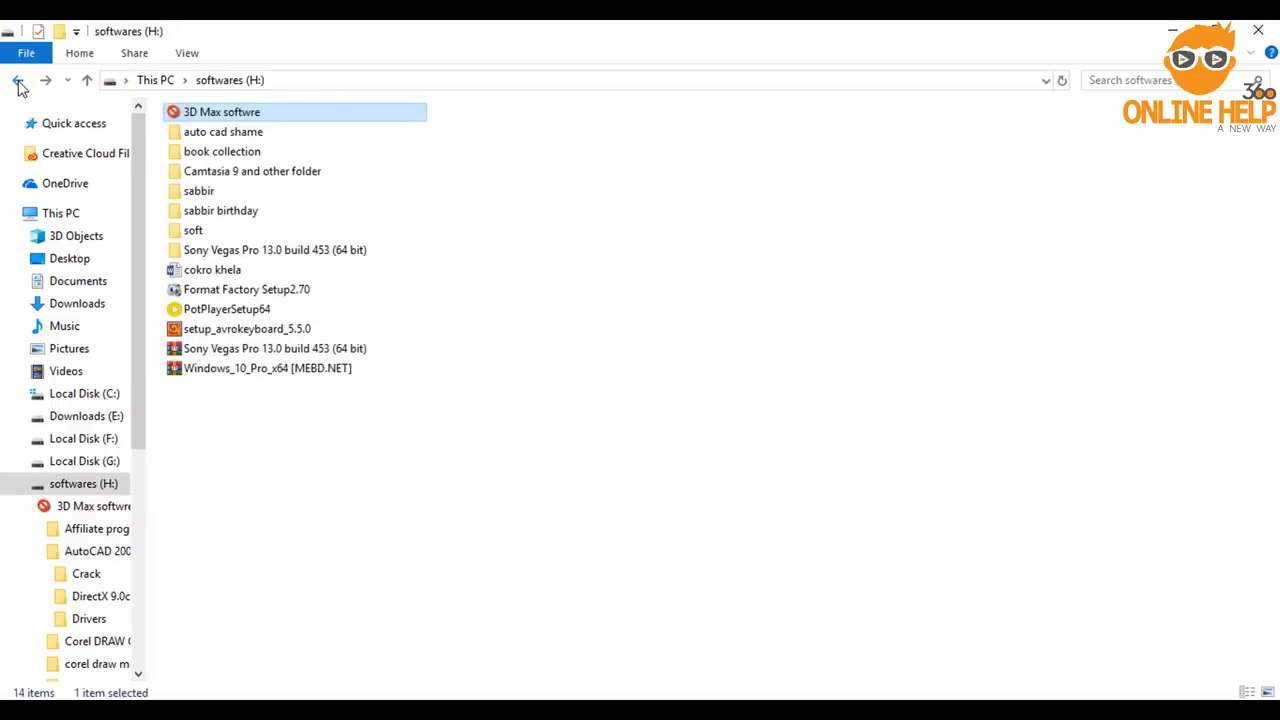
pyautogui.click(18, 82)
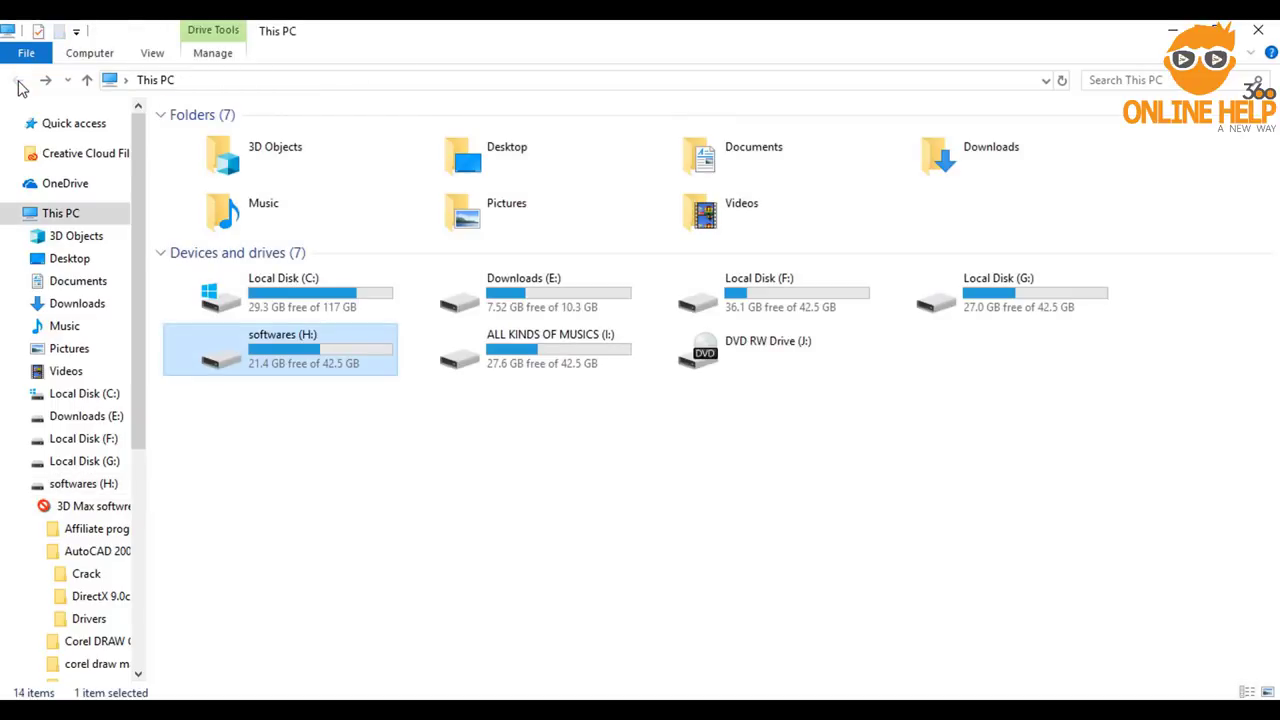
pyautogui.doubleClick(340, 302)
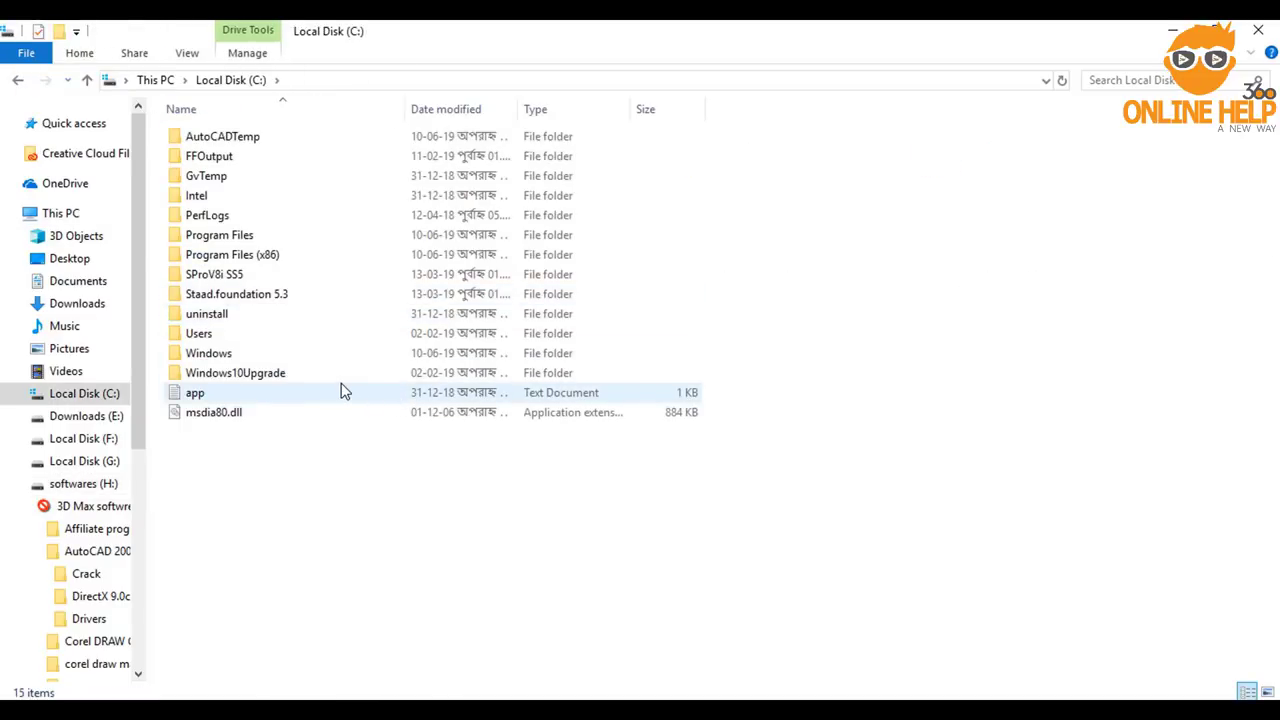
pyautogui.doubleClick(258, 256)
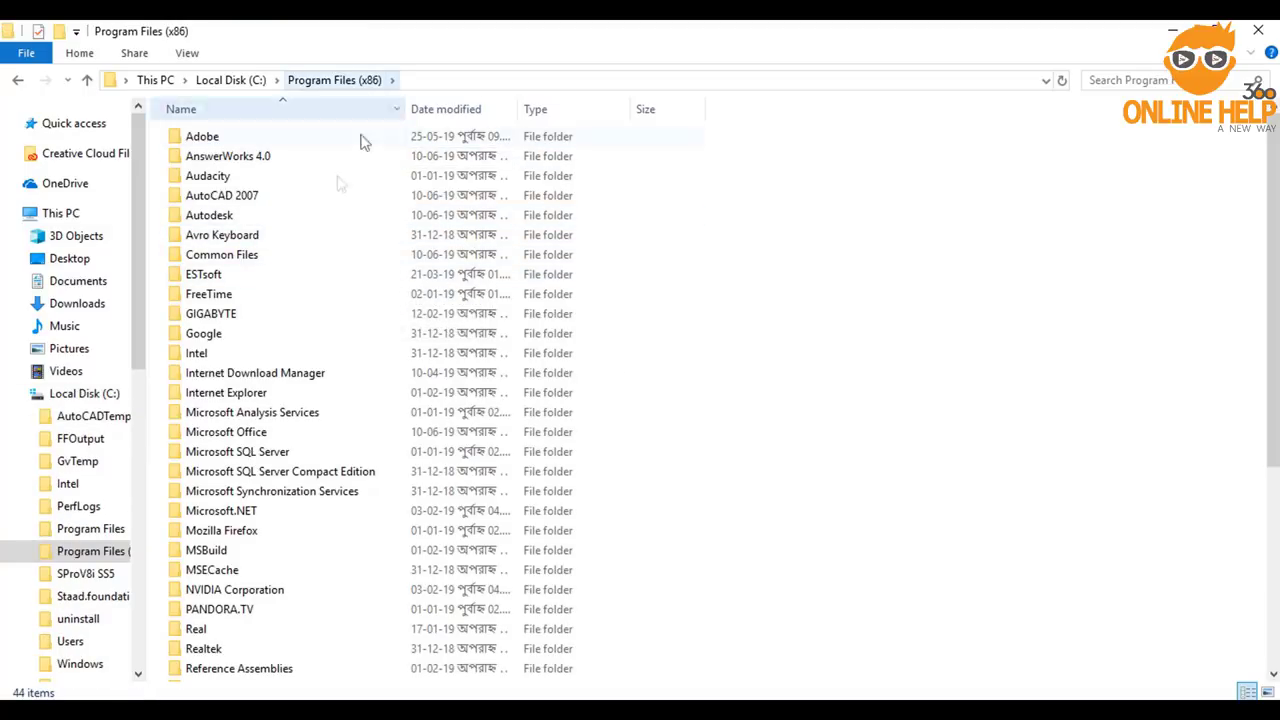
pyautogui.doubleClick(222, 200)
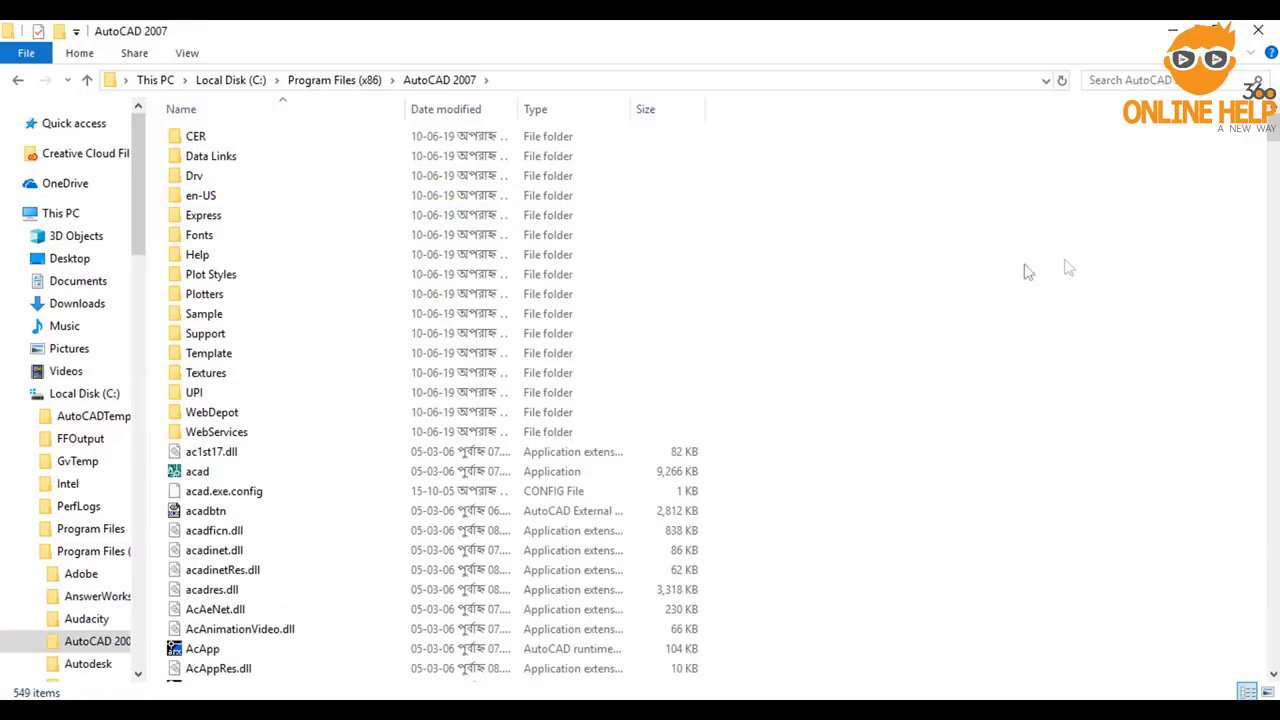
# Step: Paste the two DLLs there, replacing the existing files with administrator permission, then minimize Explorer
pyautogui.rightClick(1064, 258)
pyautogui.click(1110, 390)
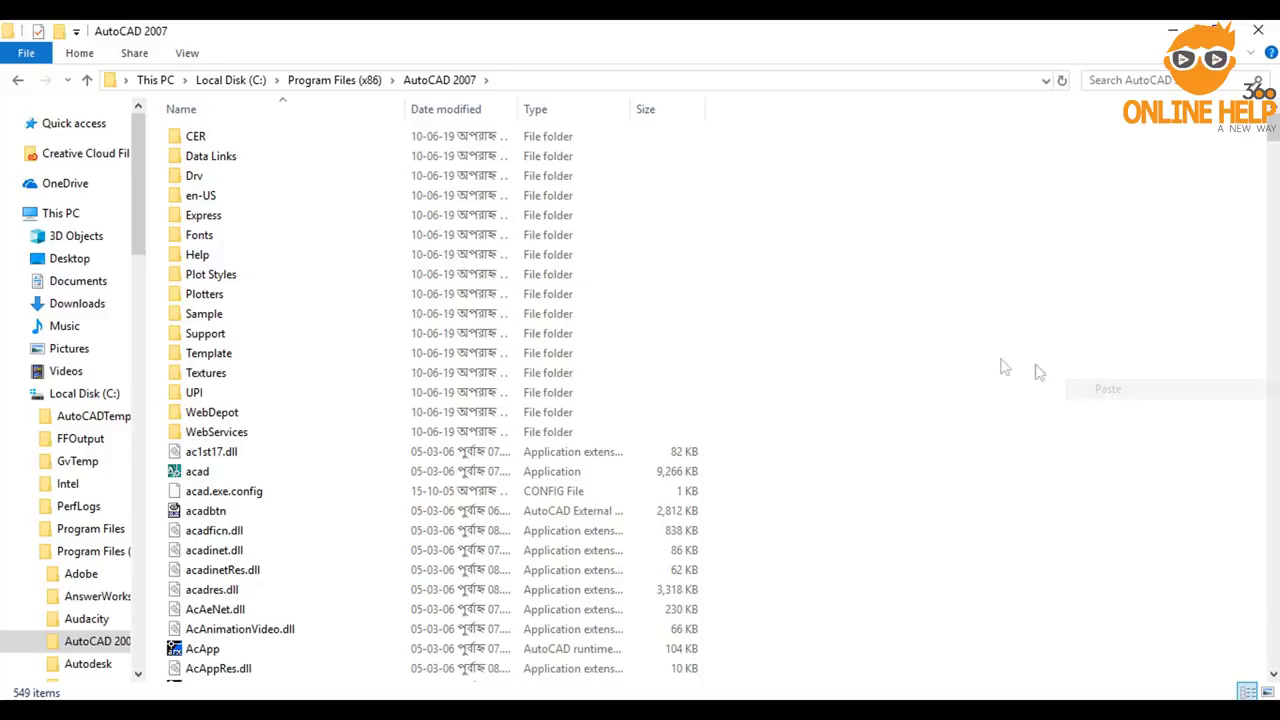
pyautogui.click(305, 230)
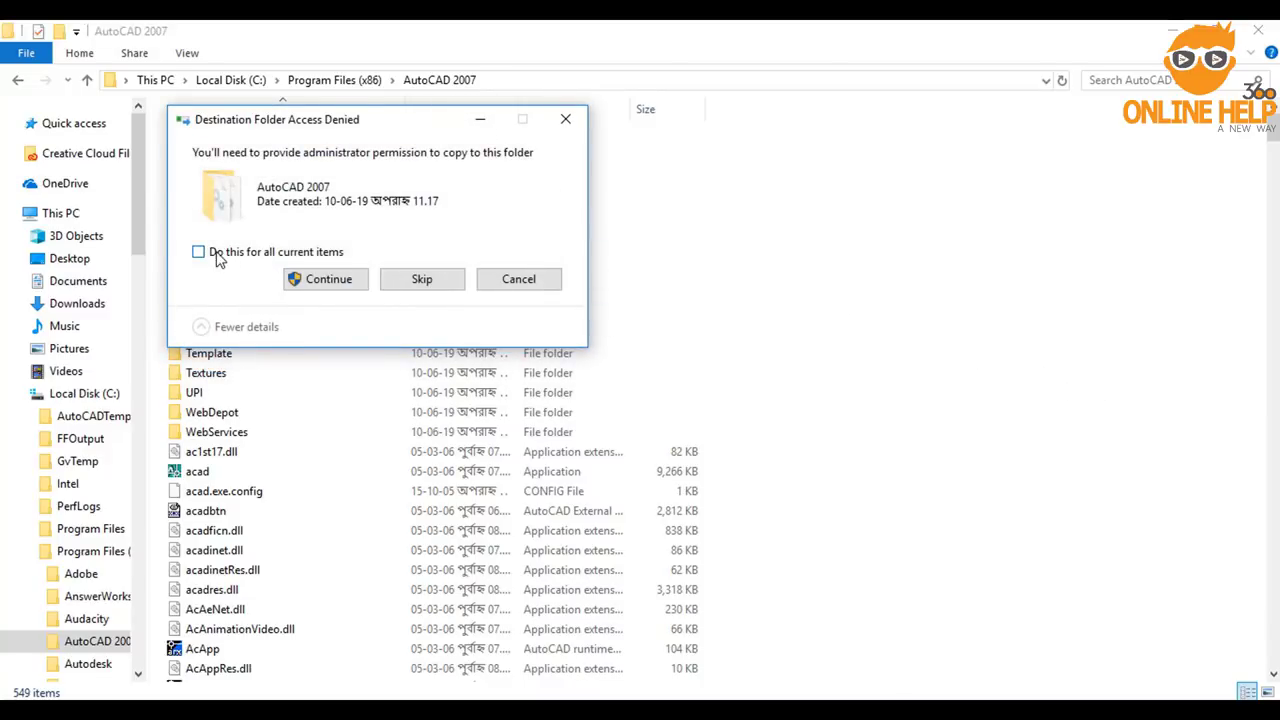
pyautogui.click(329, 279)
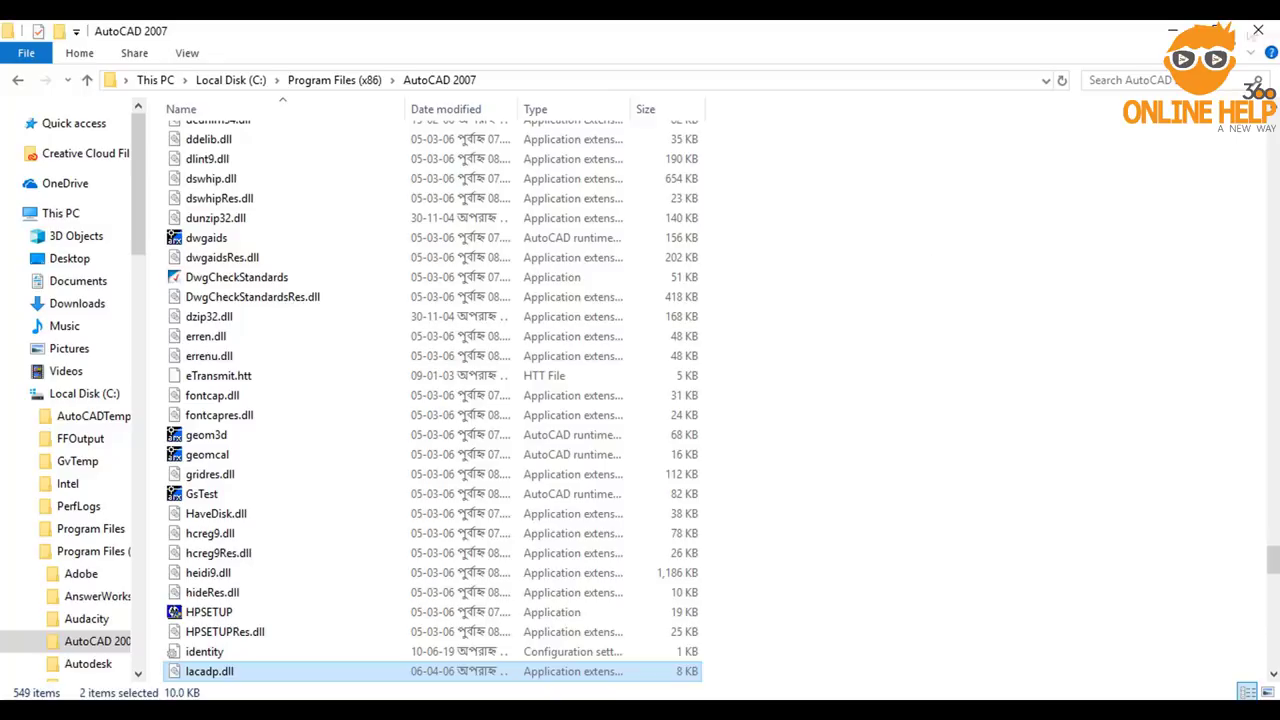
pyautogui.click(1175, 32)
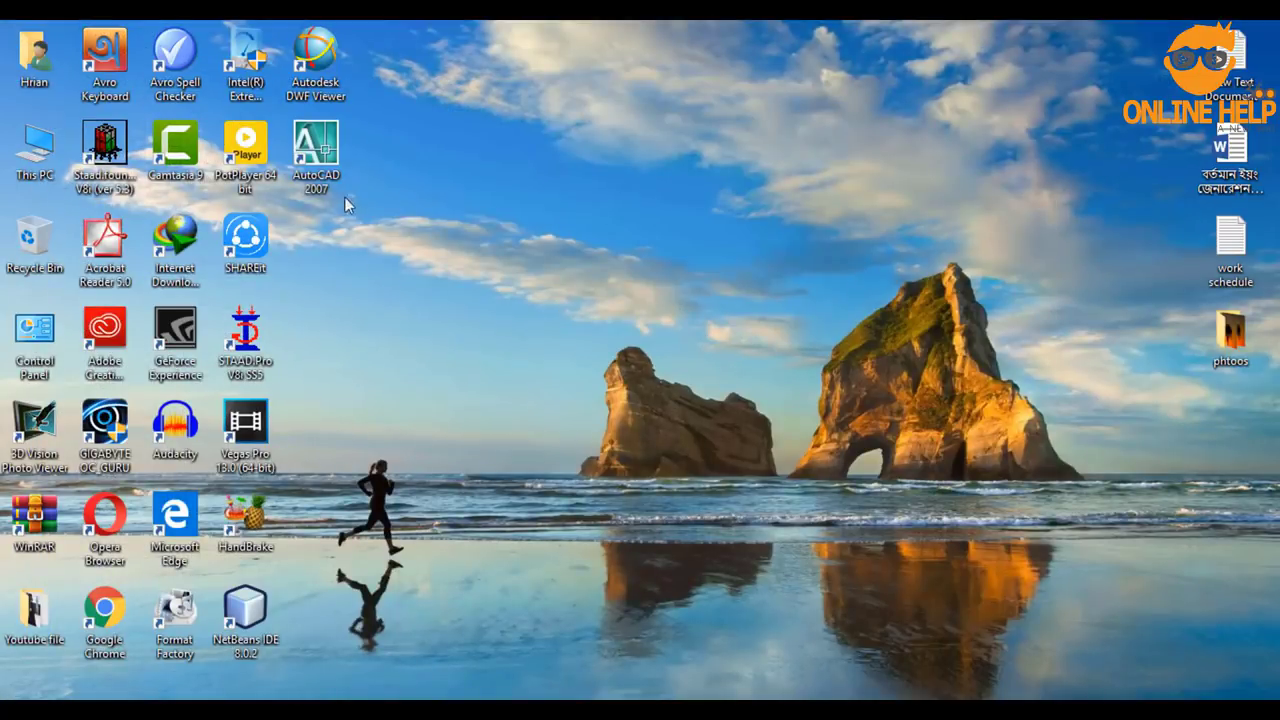
# Step: Launch AutoCAD 2007 from the desktop icon and confirm the AutoCAD Classic workspace
pyautogui.doubleClick(330, 156)
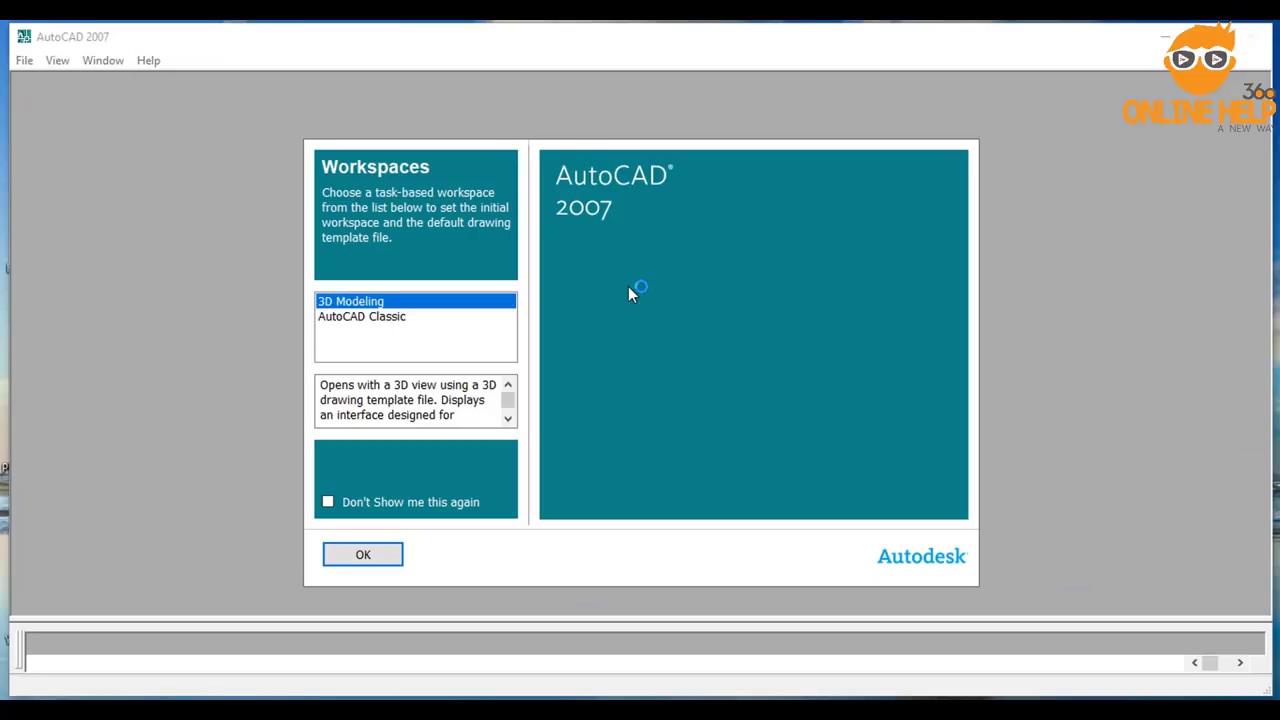
pyautogui.click(373, 322)
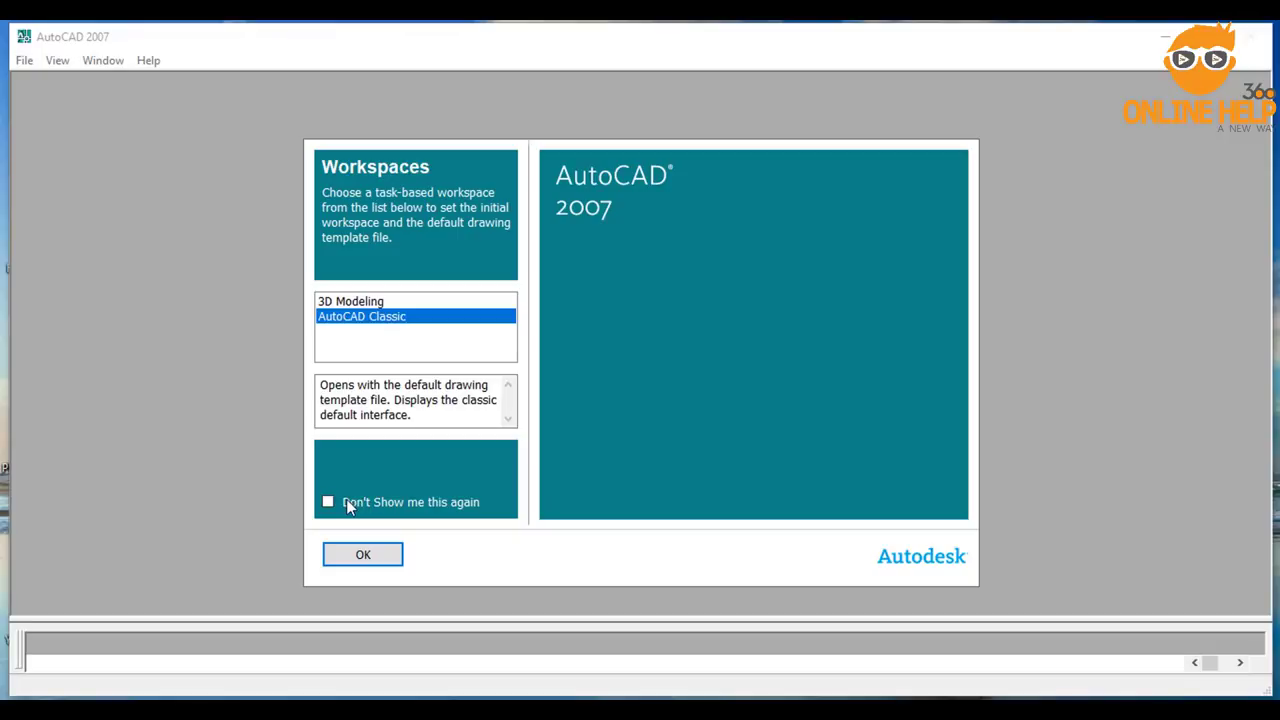
pyautogui.click(379, 558)
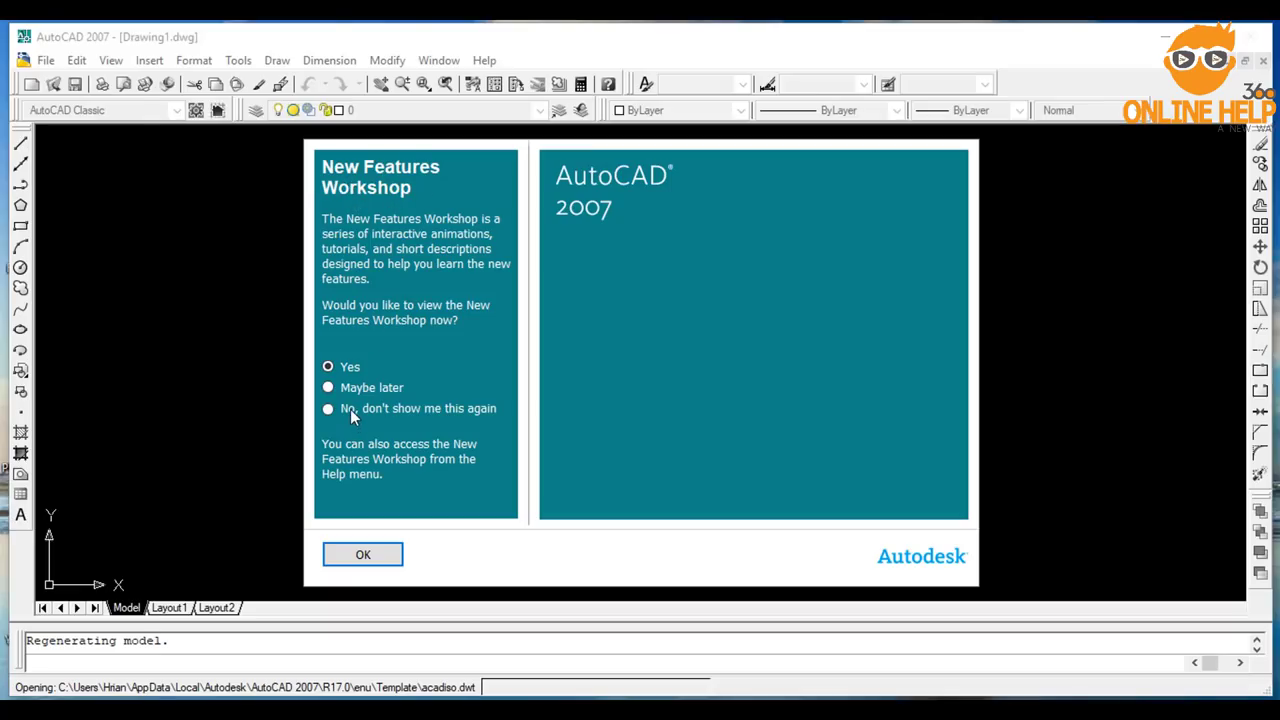
# Step: Permanently decline the New Features Workshop and close the Tool Palettes and Sheet Set Manager
pyautogui.click(350, 409)
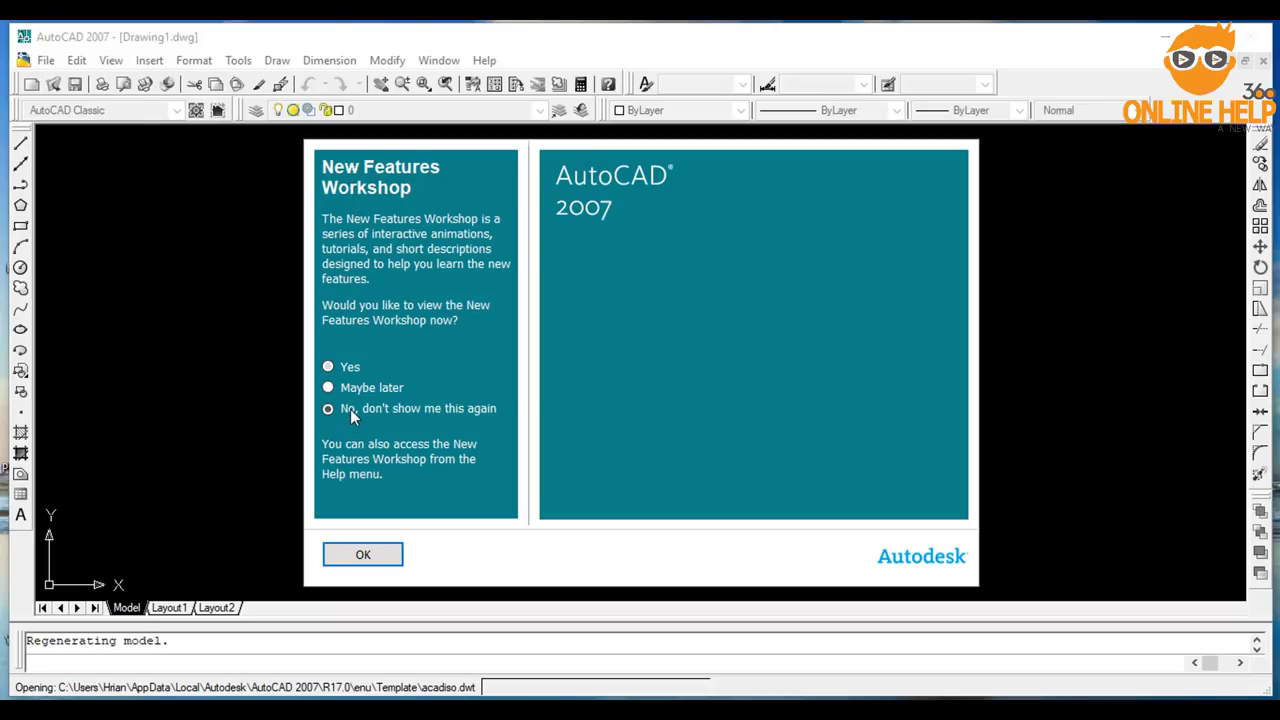
pyautogui.click(383, 558)
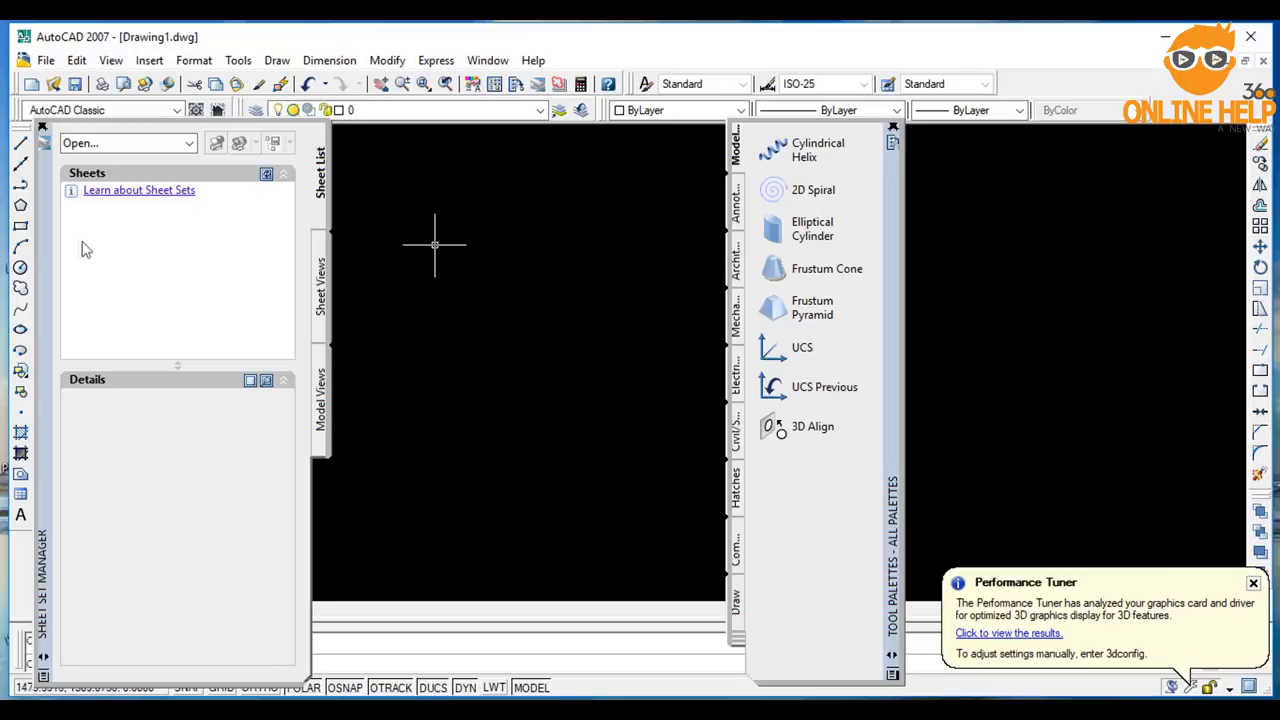
pyautogui.click(893, 127)
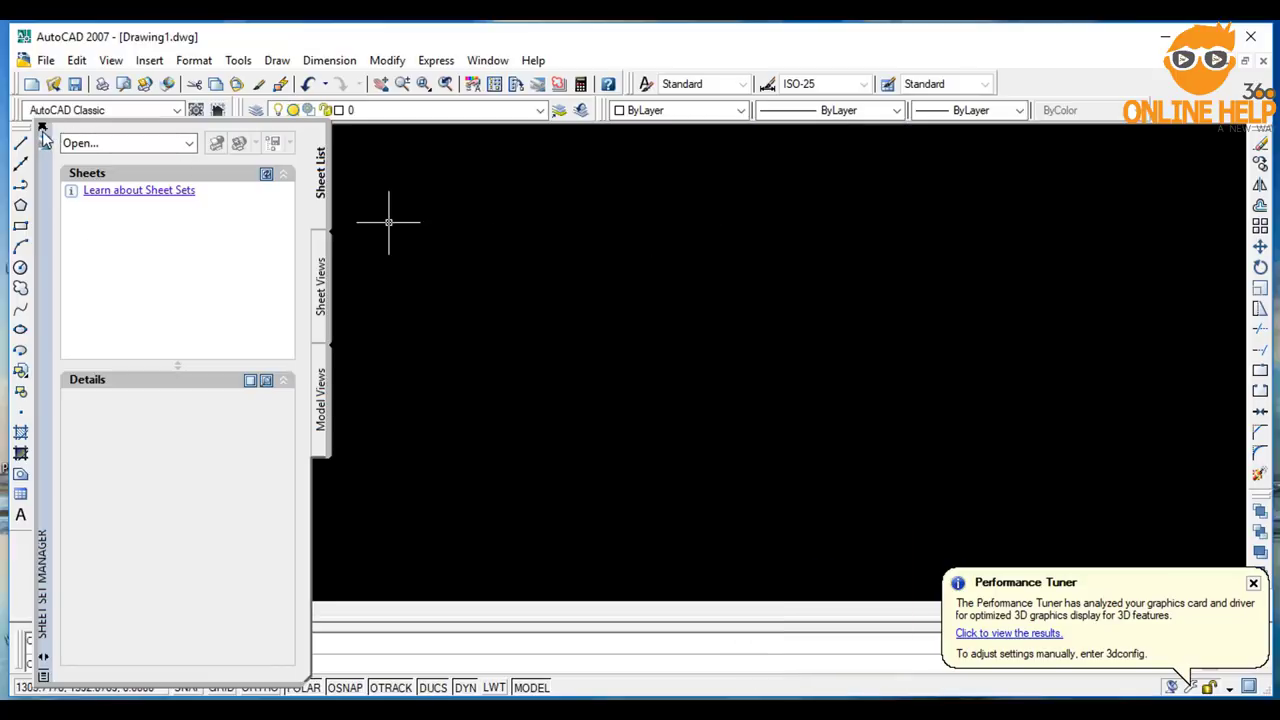
pyautogui.click(42, 127)
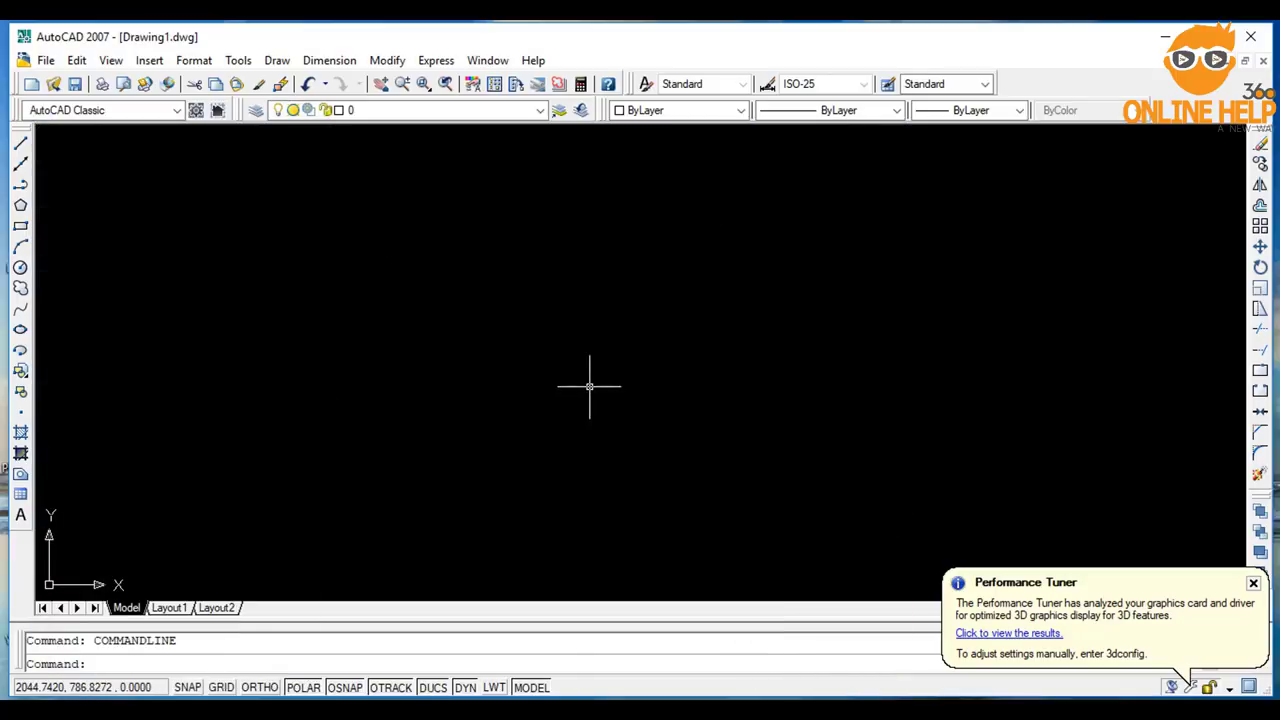
# Step: Dismiss the Performance Tuner balloon, maximize AutoCAD, and delete the four leftover objects
pyautogui.click(1253, 583)
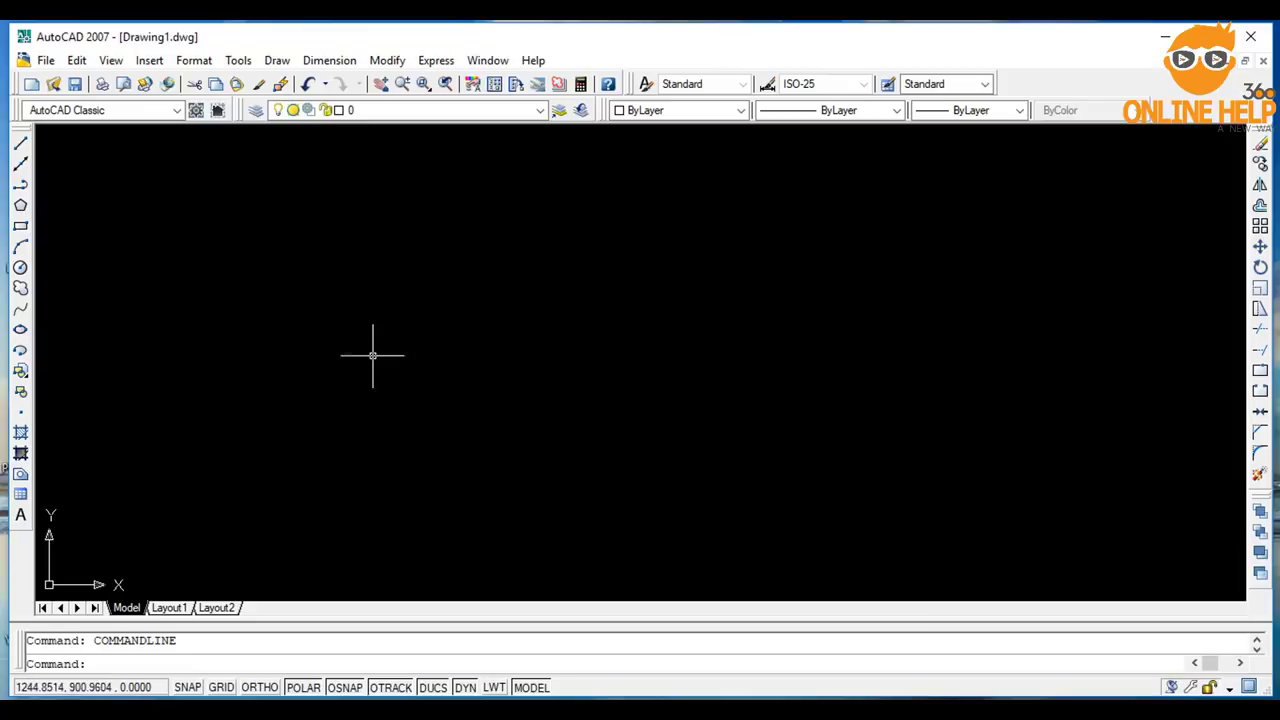
pyautogui.click(1207, 37)
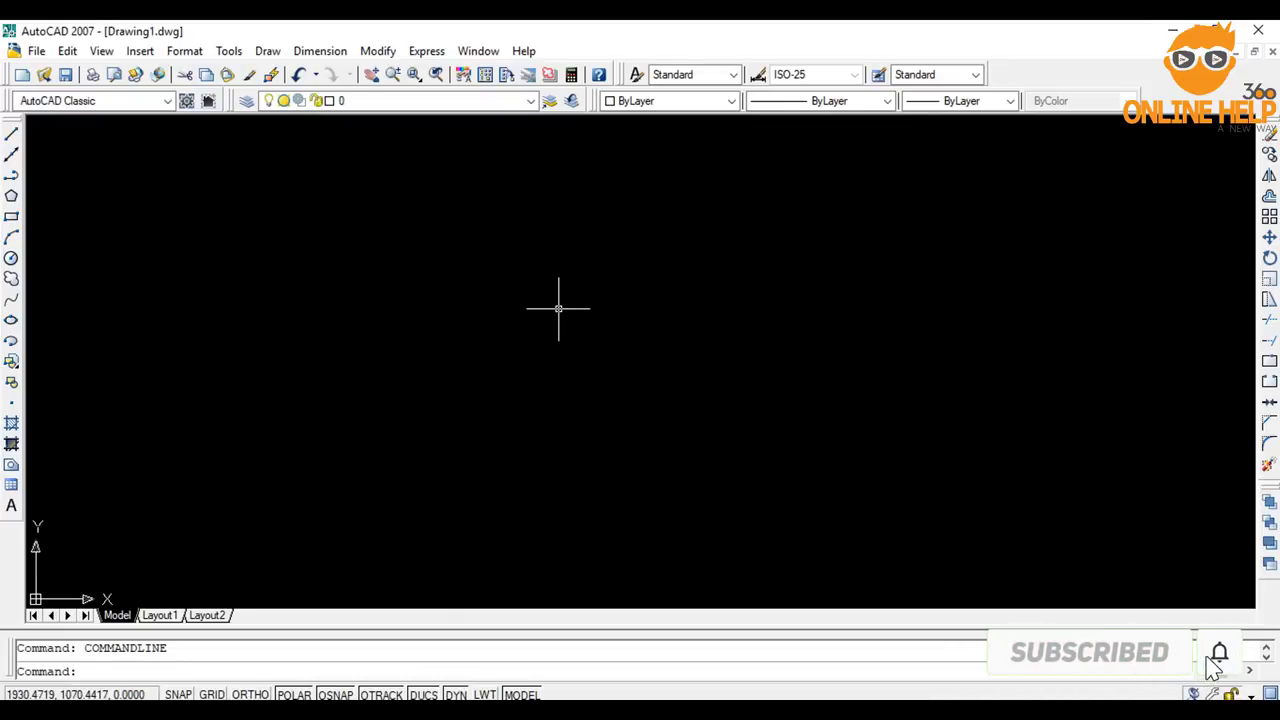
pyautogui.scroll(-3, 187, 507)
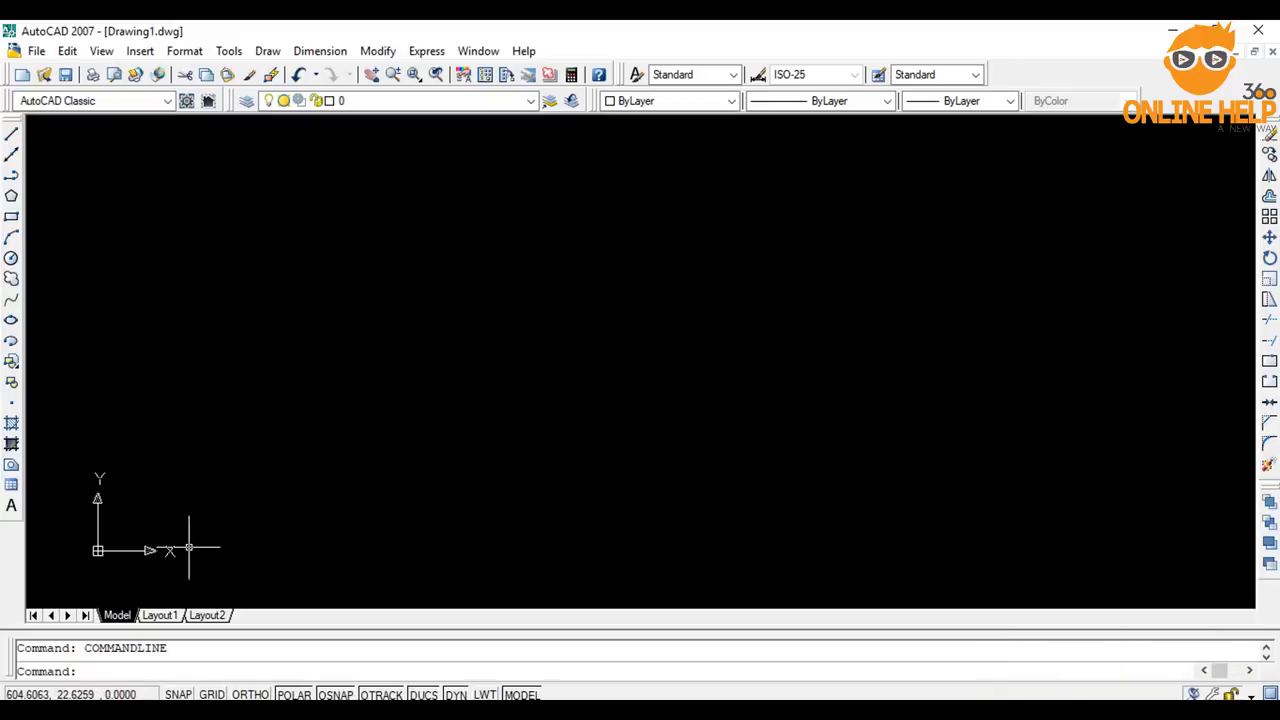
pyautogui.scroll(5, 189, 545)
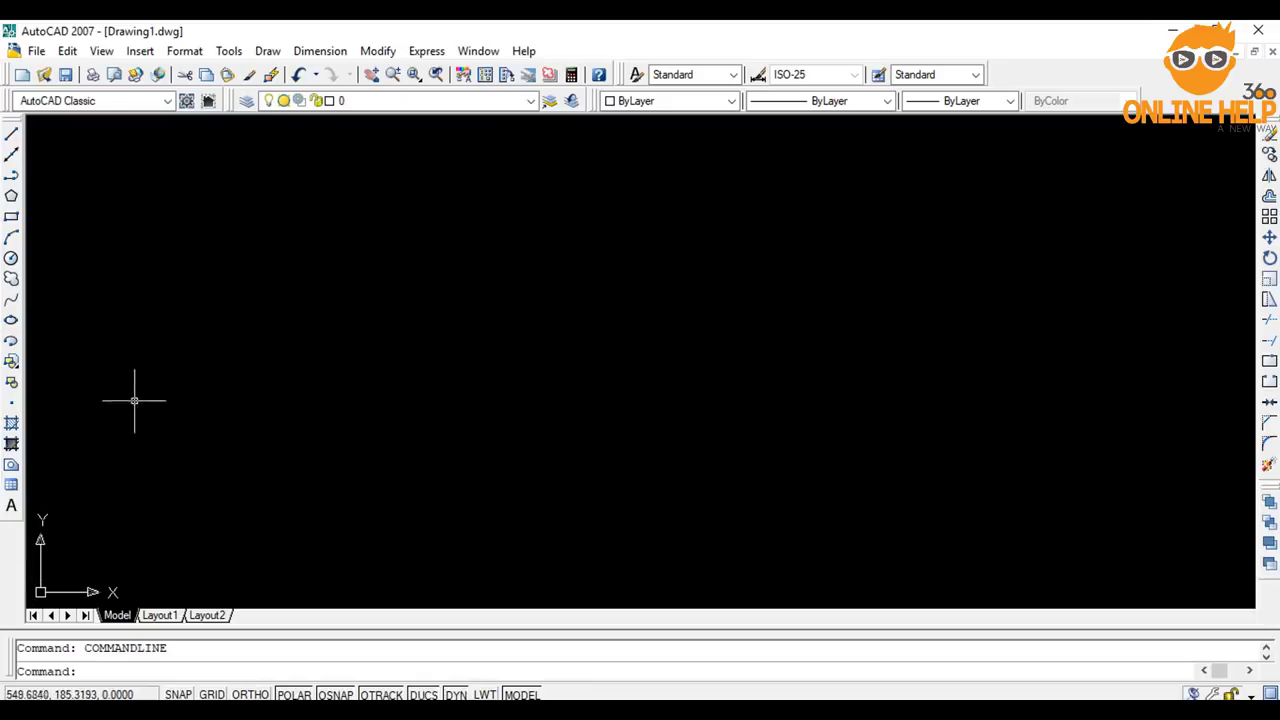
pyautogui.press('Delete')
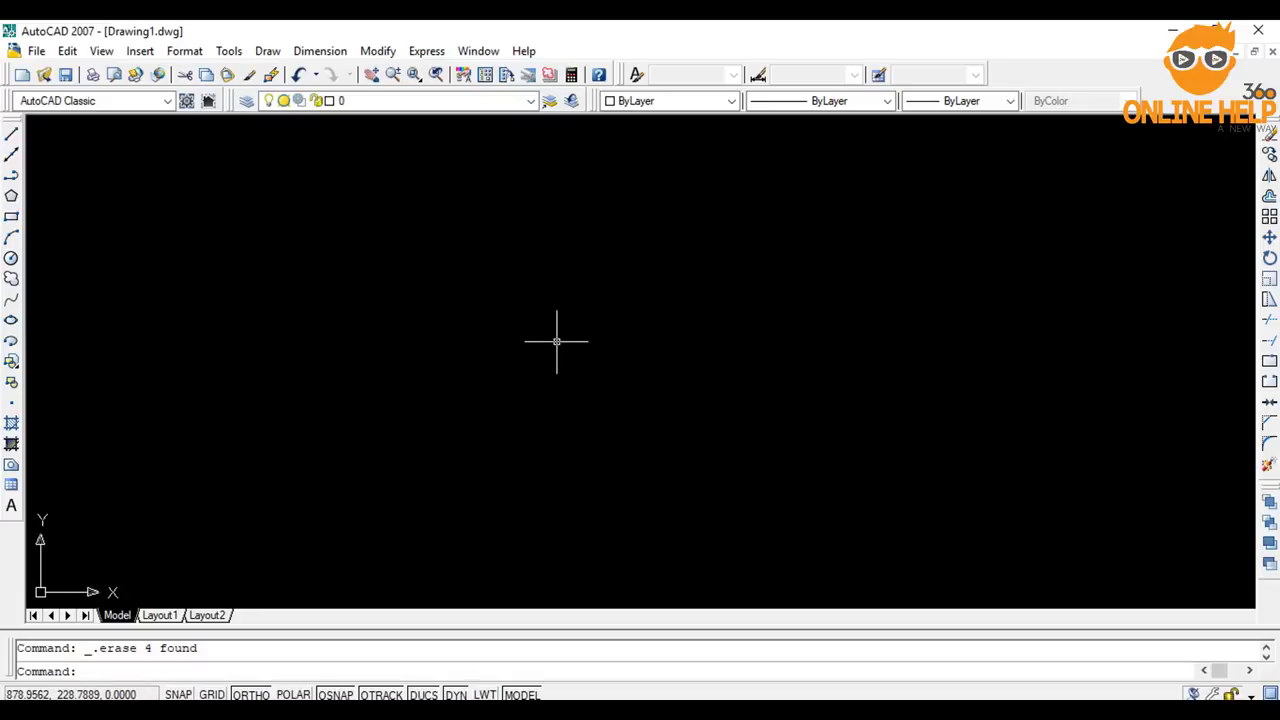
pyautogui.write('op')
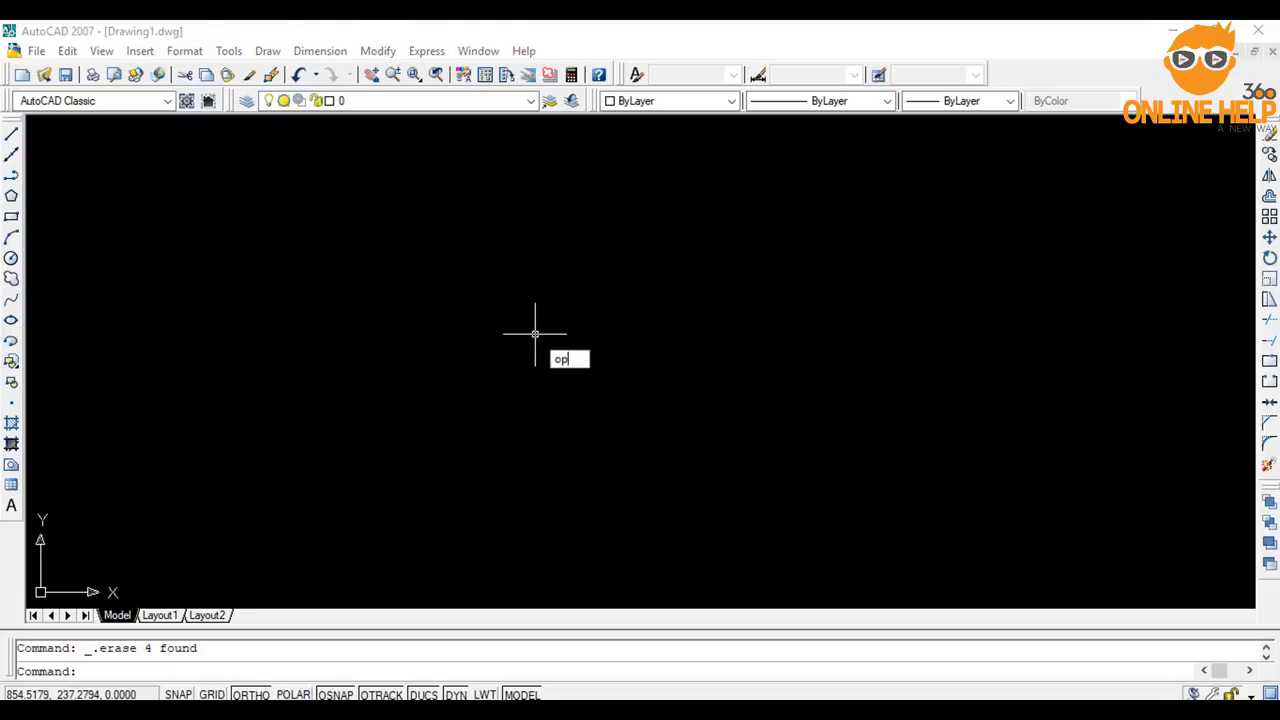
pyautogui.press('Escape')
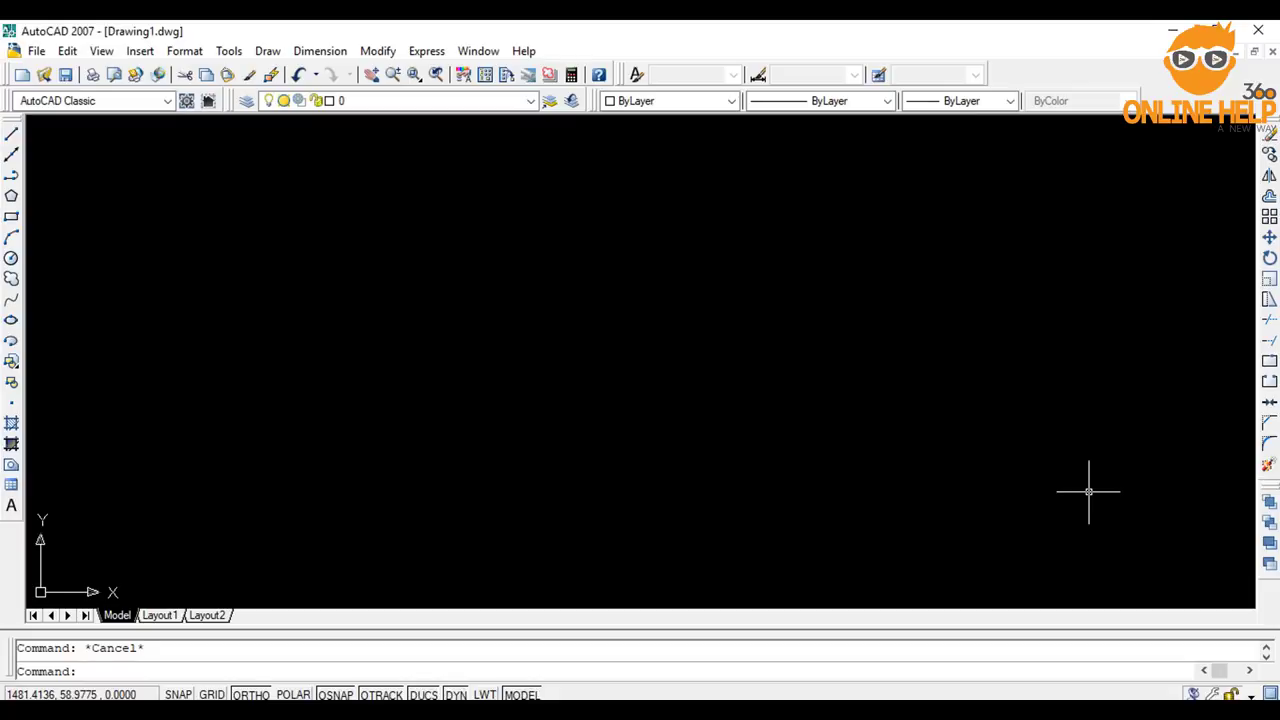
pyautogui.click(378, 50)
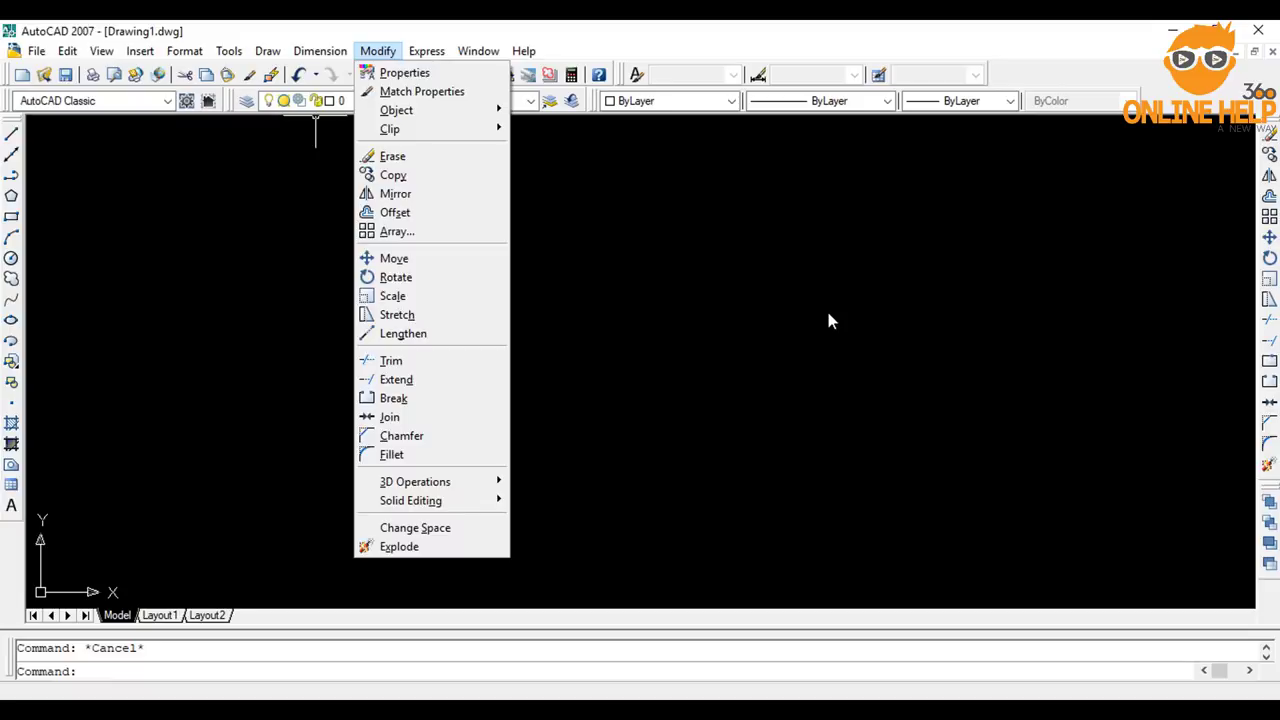
pyautogui.press('Escape')
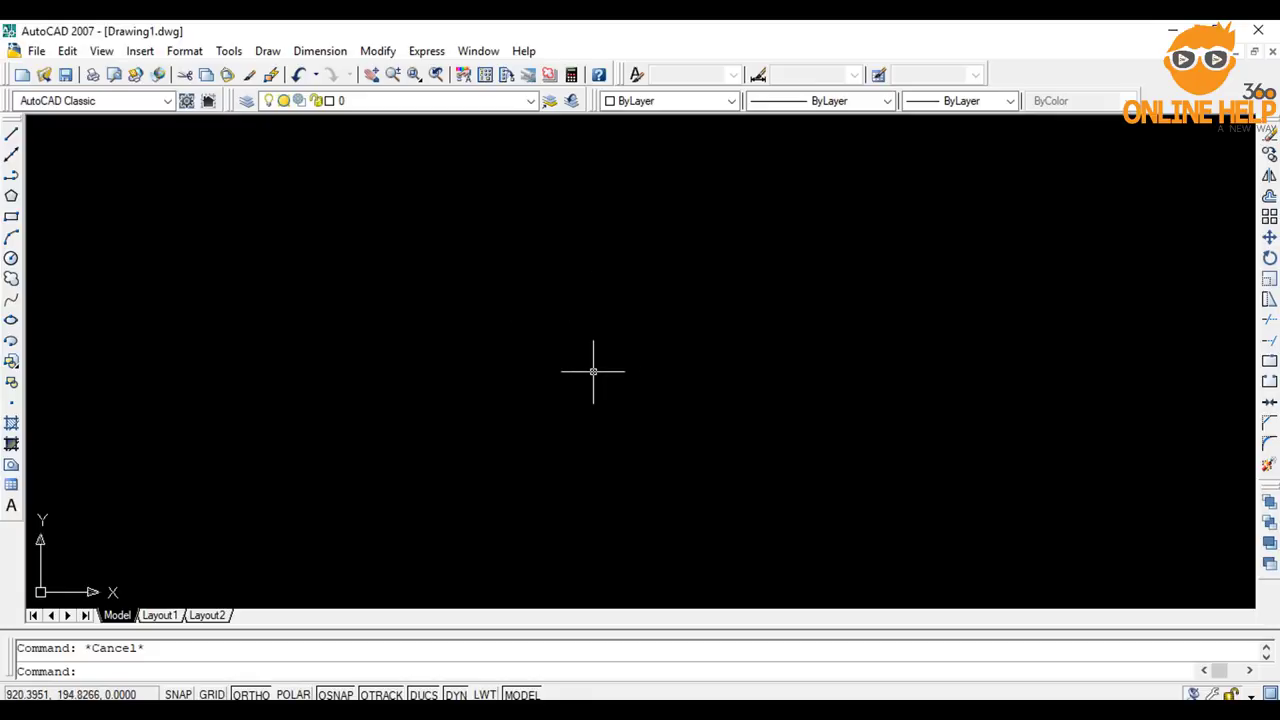
# Step: In Options (OP), set crosshair size to 25 and enlarge the pickbox and grips
pyautogui.write('op')
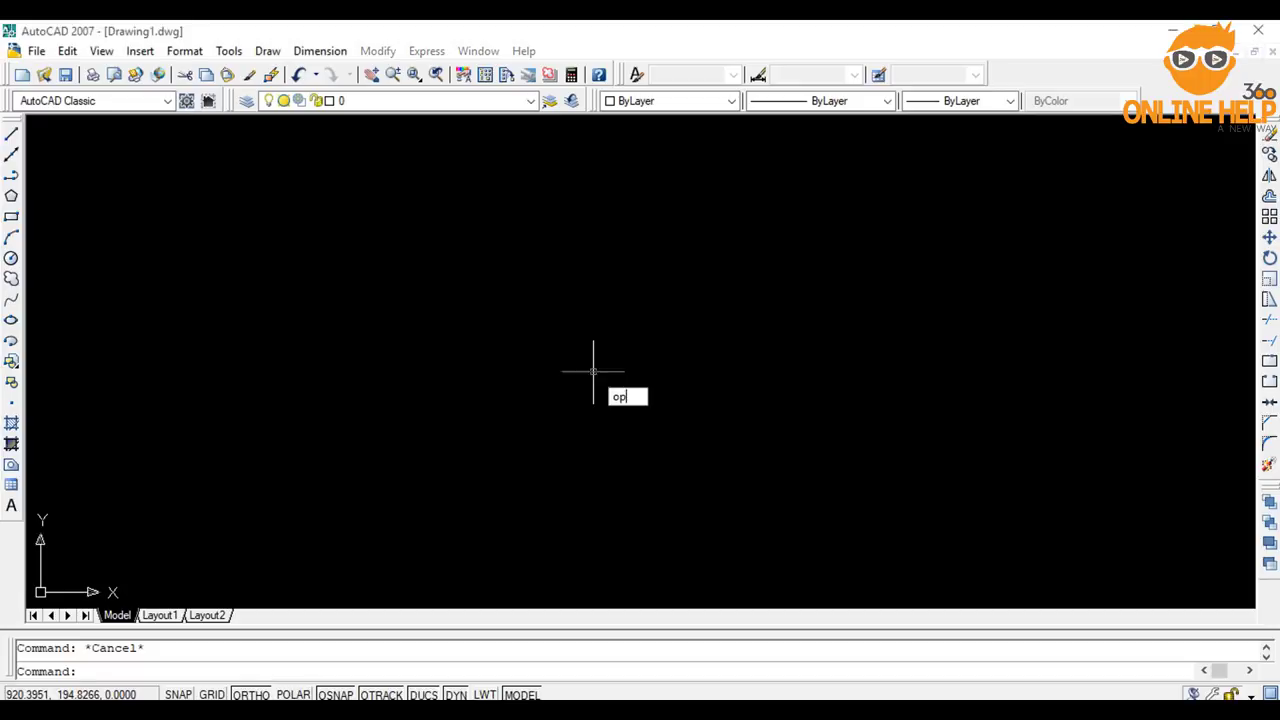
pyautogui.press('Return')
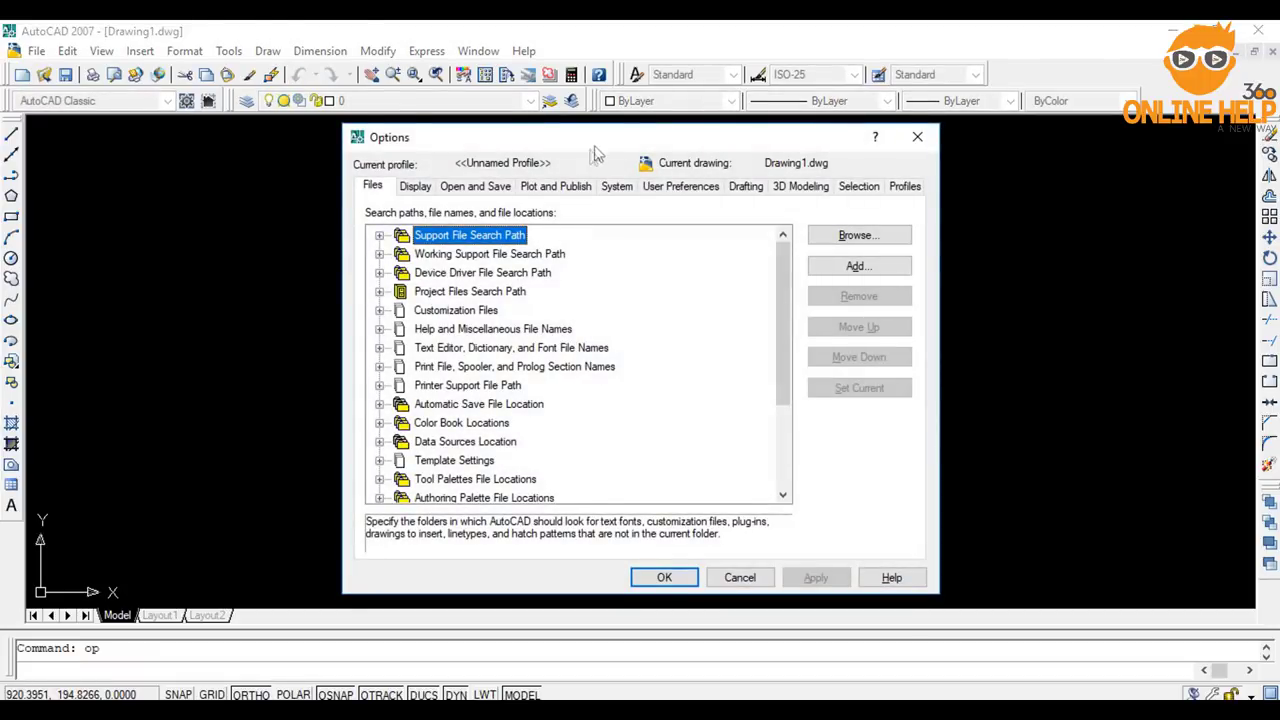
pyautogui.moveTo(595, 145); pyautogui.dragTo(542, 150)
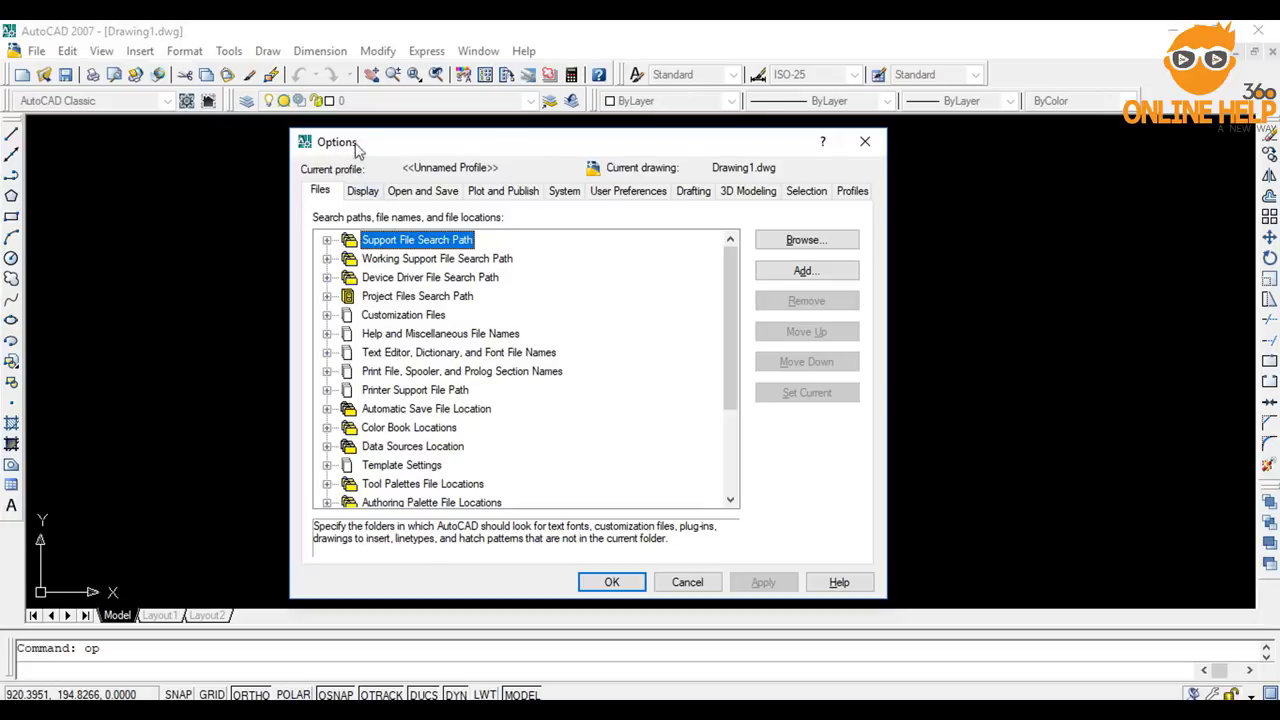
pyautogui.click(363, 192)
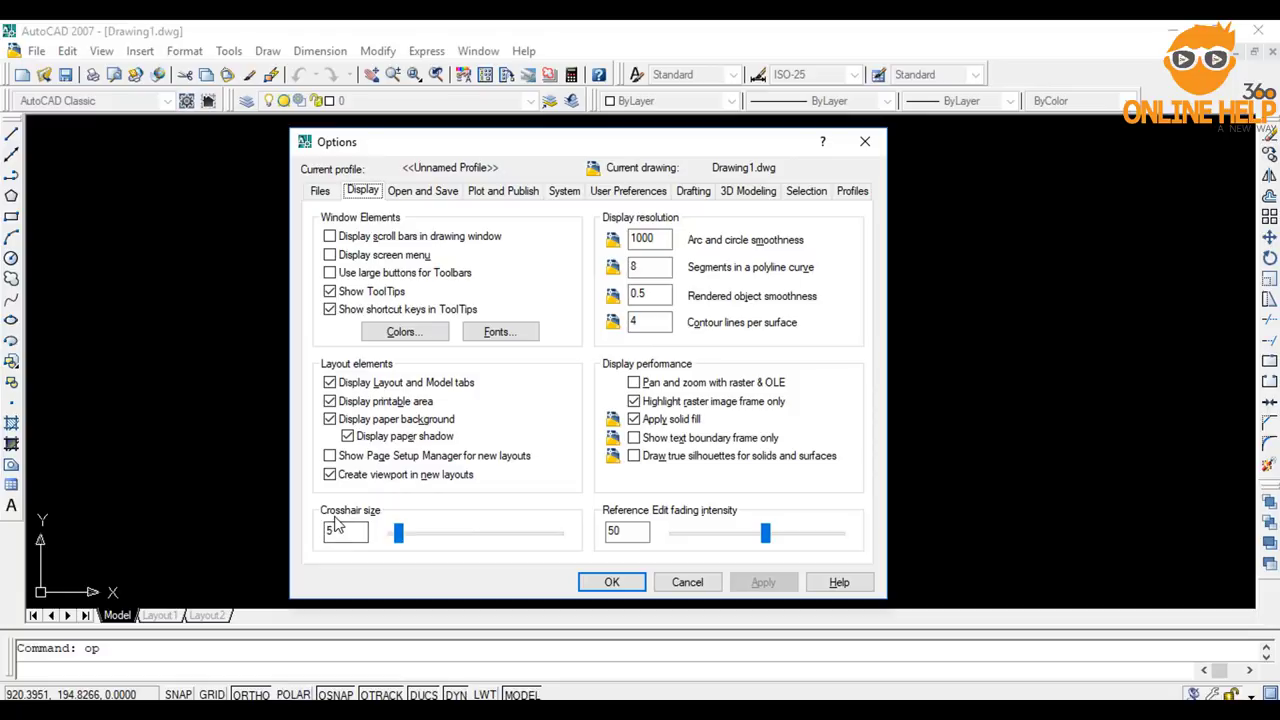
pyautogui.moveTo(399, 536); pyautogui.dragTo(432, 534)
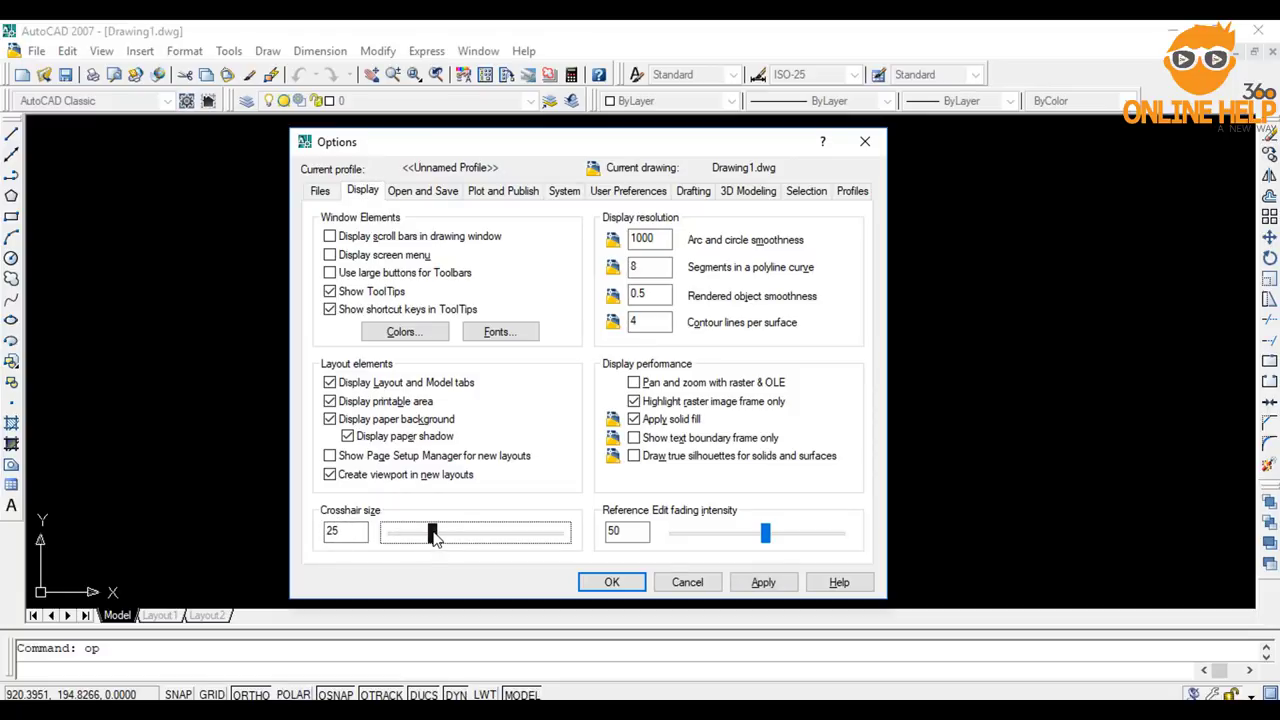
pyautogui.hotkey('ctrl', 'Tab')
pyautogui.hotkey('ctrl', 'Tab')
pyautogui.hotkey('ctrl', 'Tab')
pyautogui.hotkey('ctrl', 'Tab')
pyautogui.hotkey('ctrl', 'Tab')
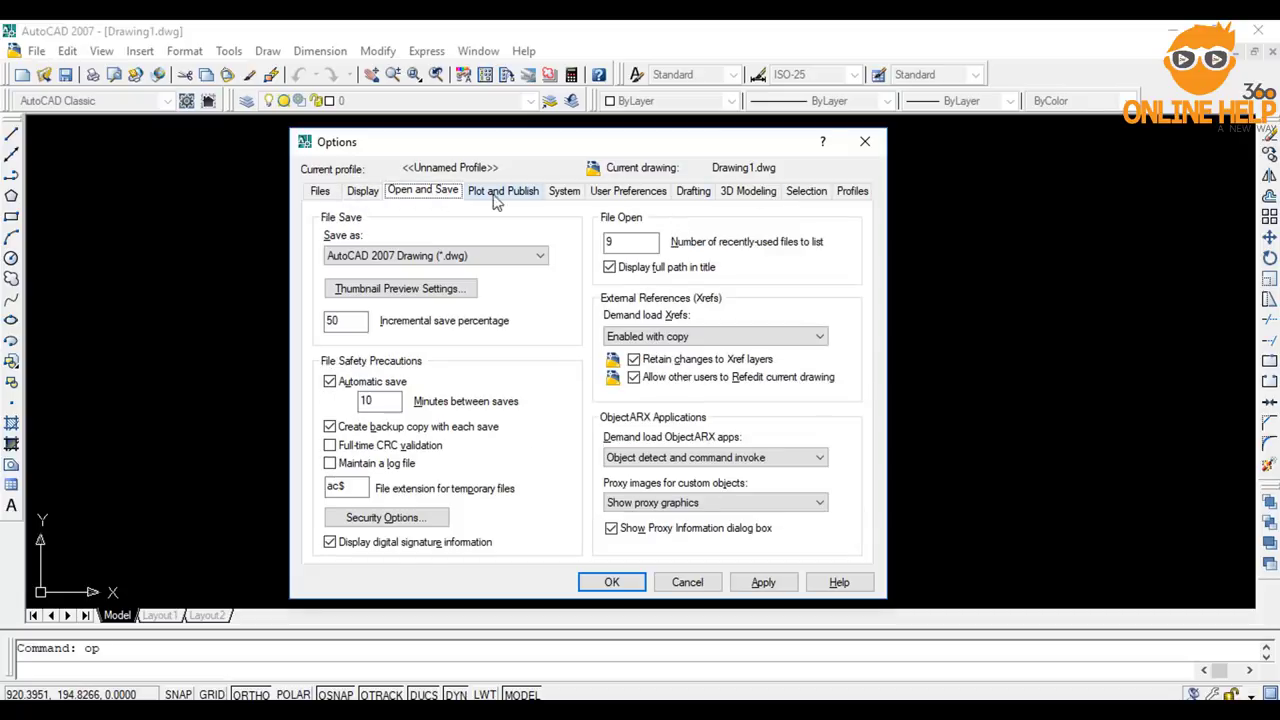
pyautogui.click(745, 193)
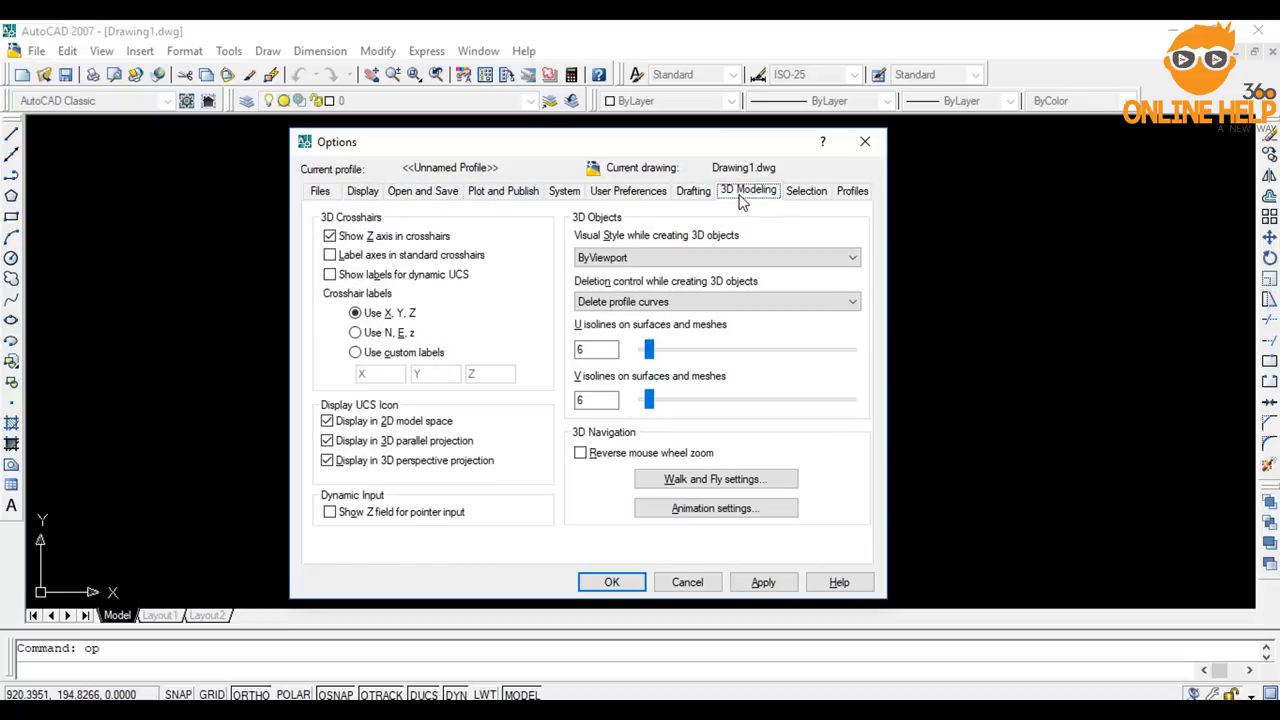
pyautogui.click(806, 191)
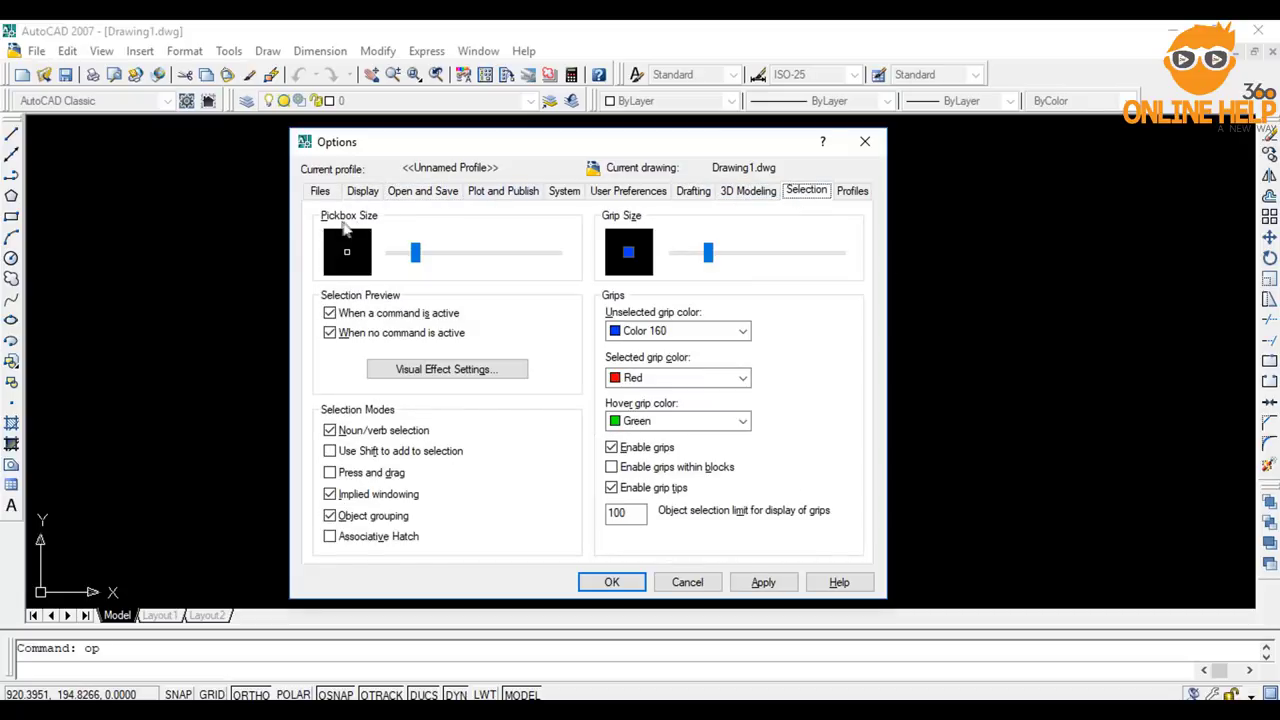
pyautogui.click(428, 260)
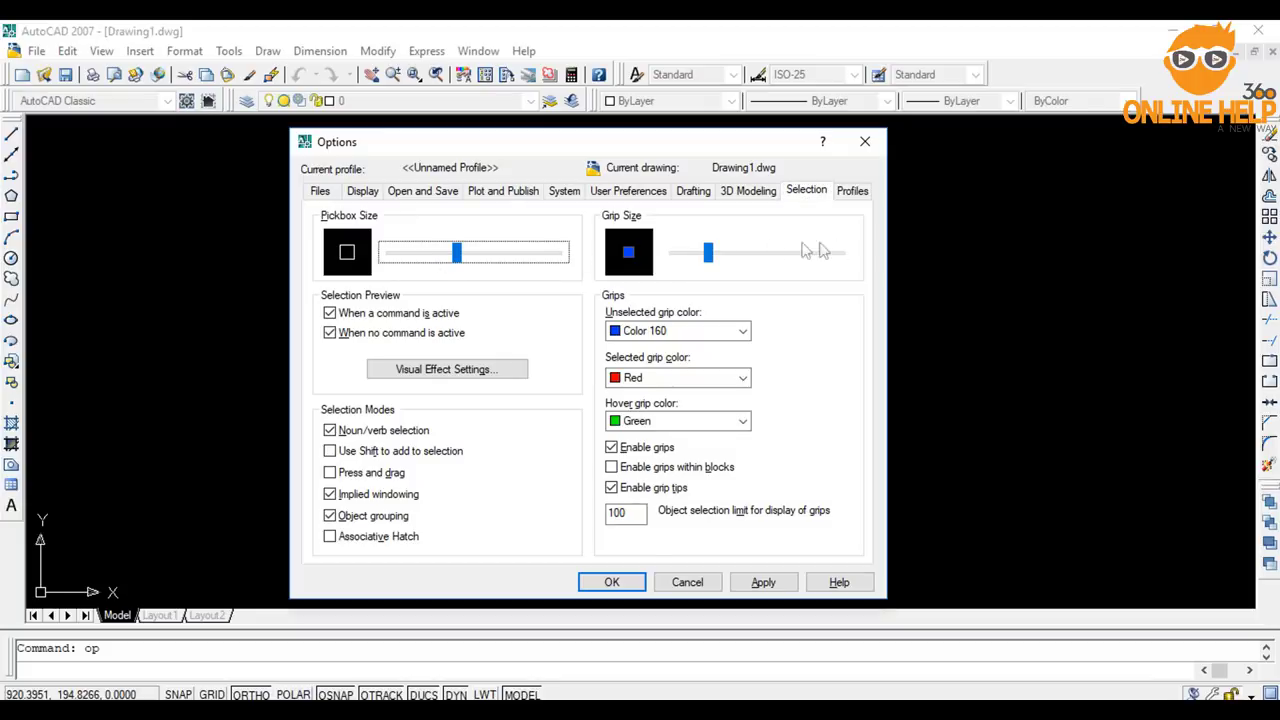
pyautogui.click(728, 258)
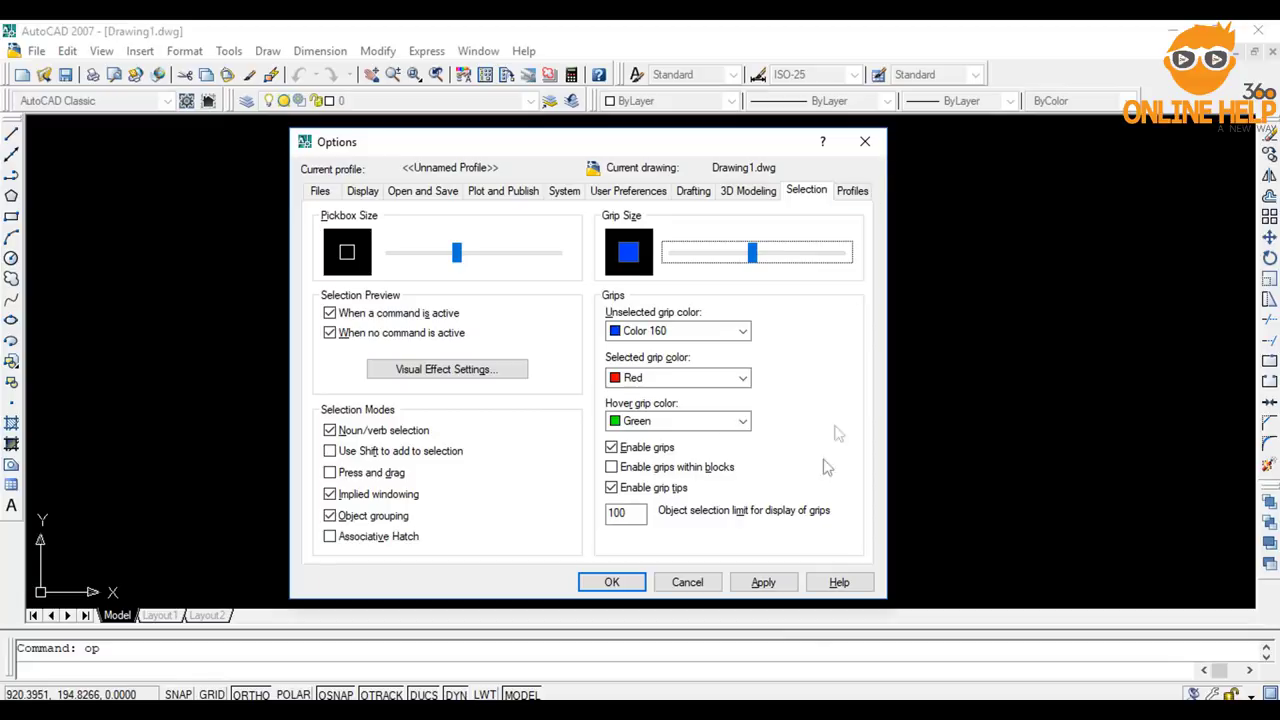
pyautogui.click(765, 583)
pyautogui.click(614, 583)
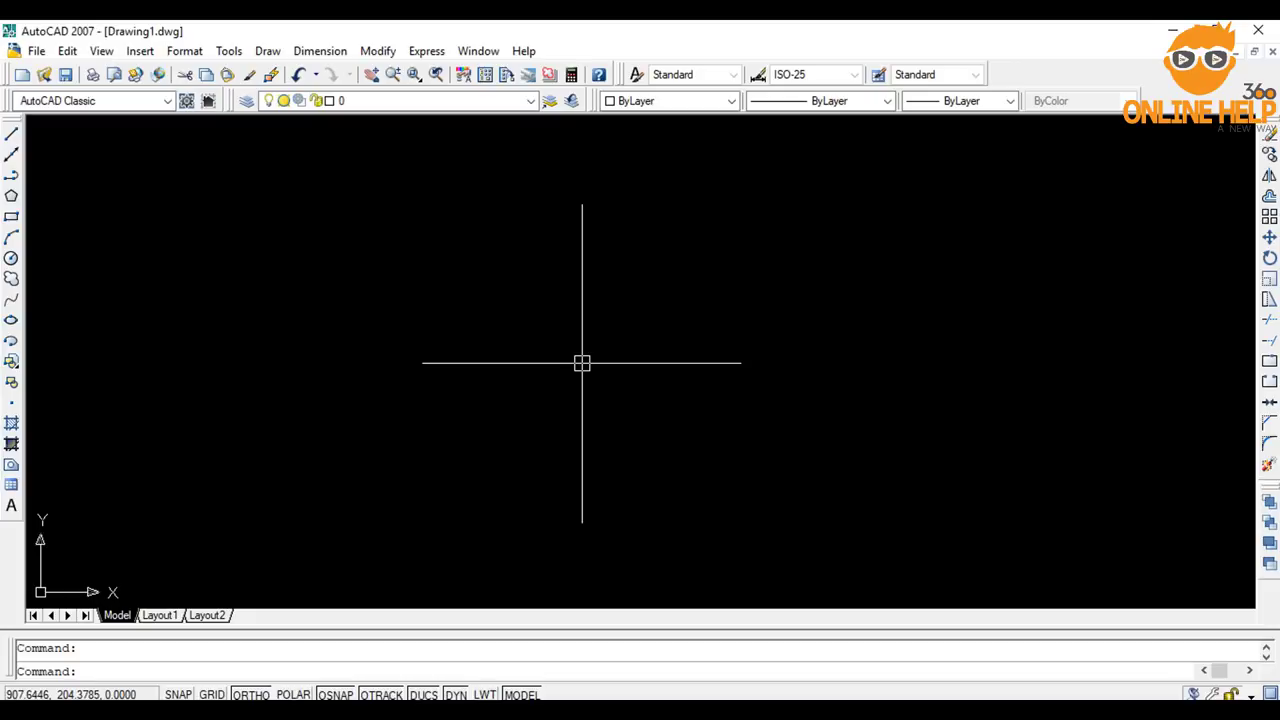
# Step: Open Drawing Units with UN and, after trying Engineering, choose Architectural length units
pyautogui.write('u')
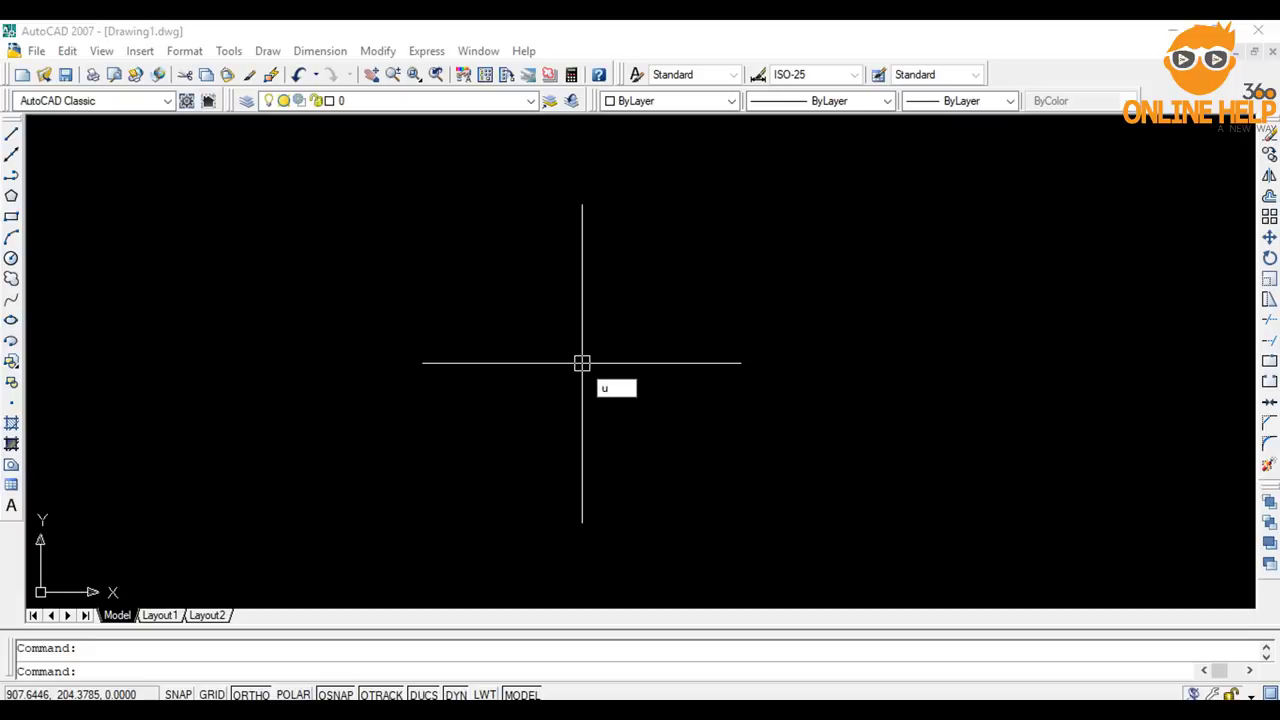
pyautogui.write('n')
pyautogui.press('Return')
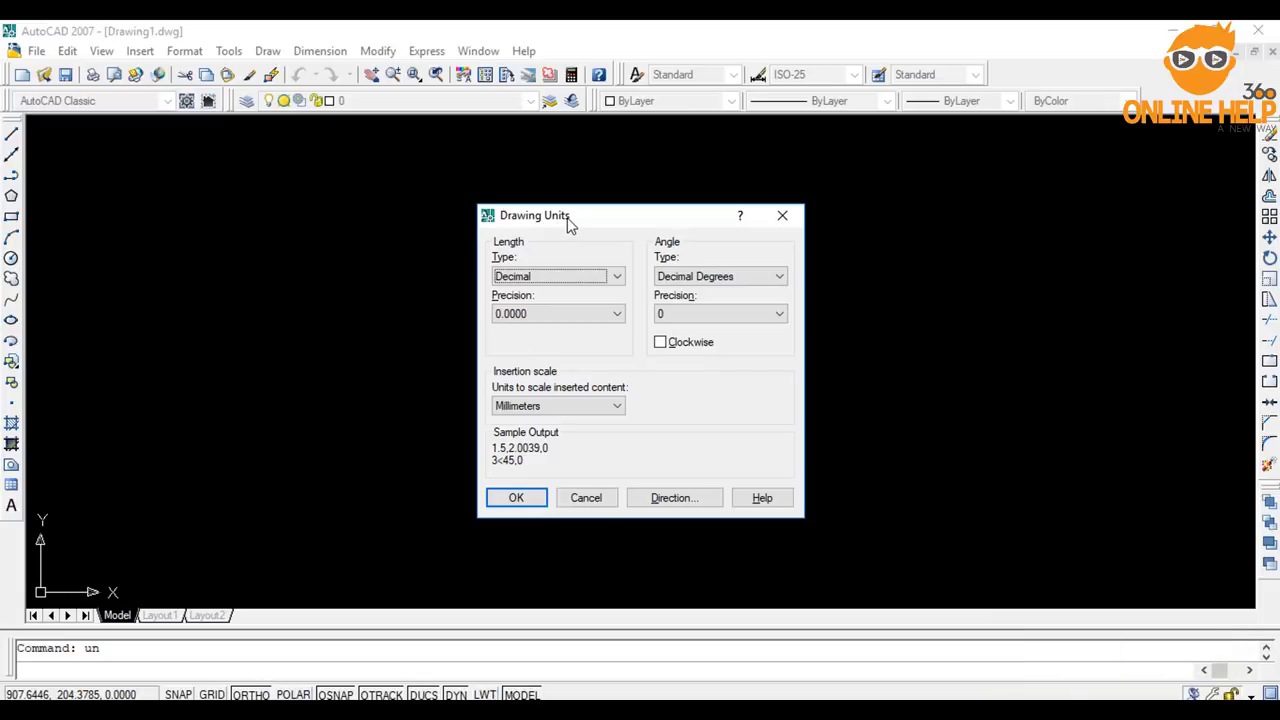
pyautogui.click(534, 277)
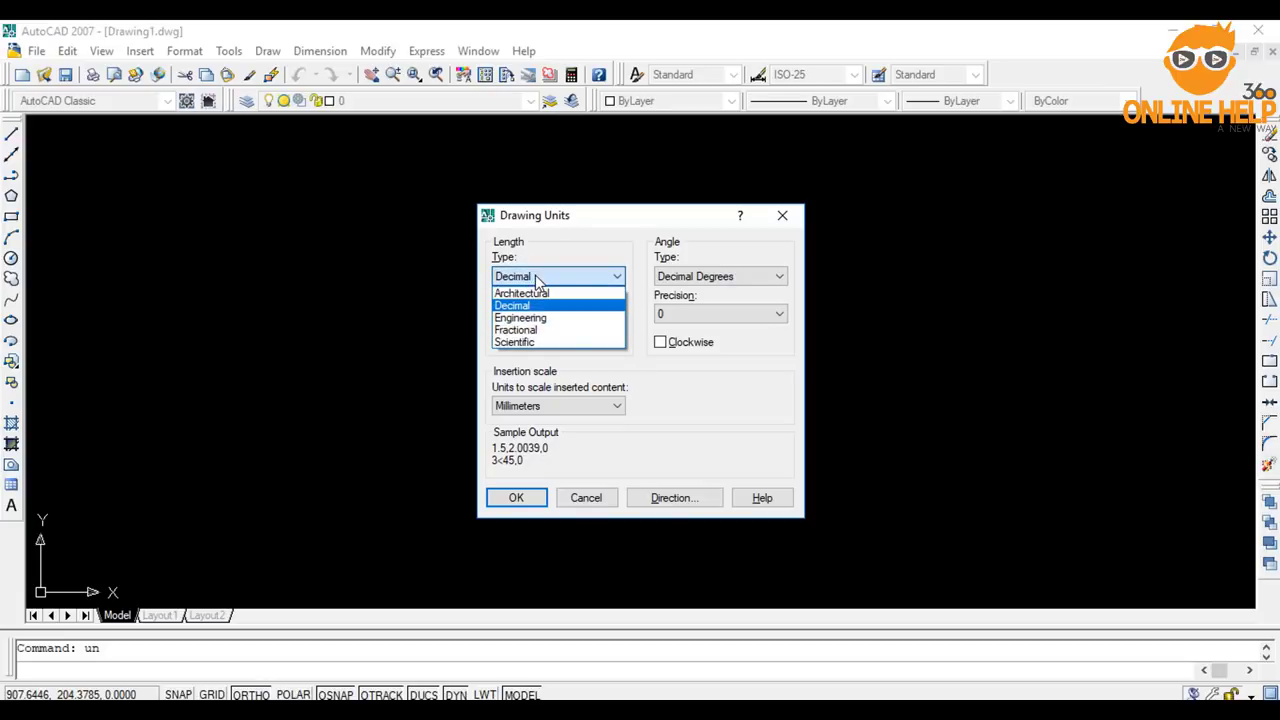
pyautogui.click(558, 294)
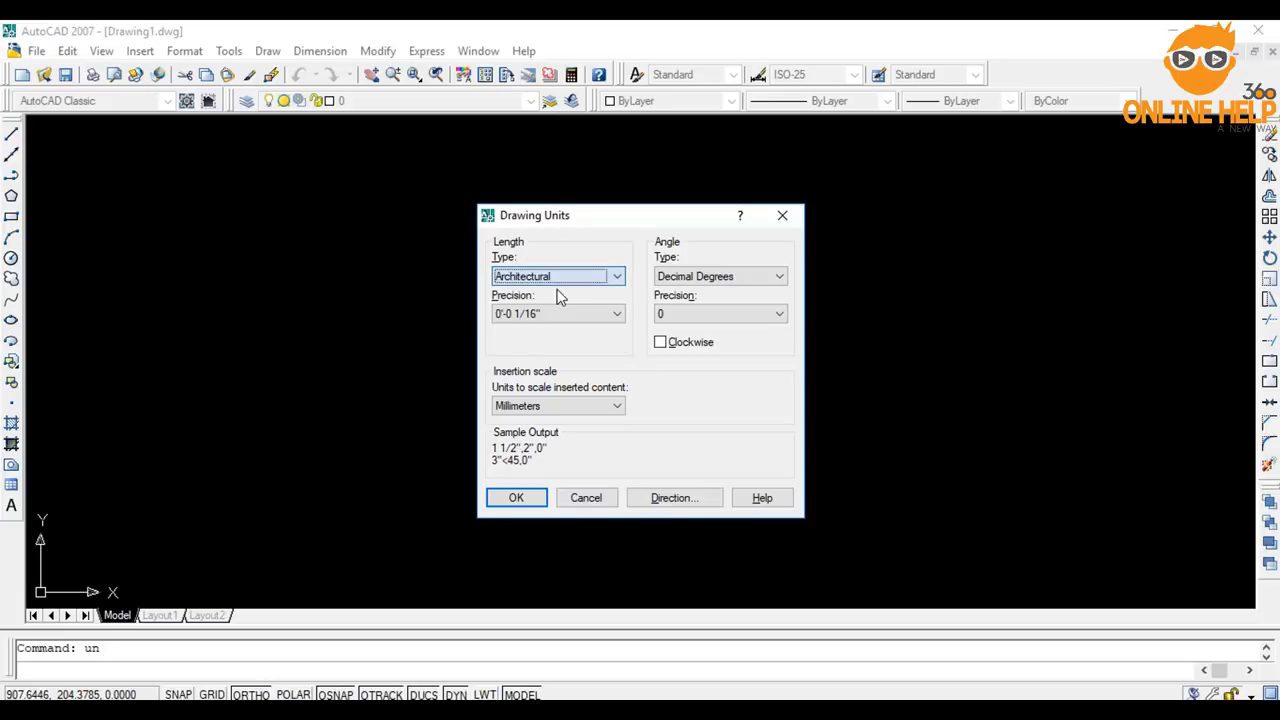
pyautogui.click(566, 273)
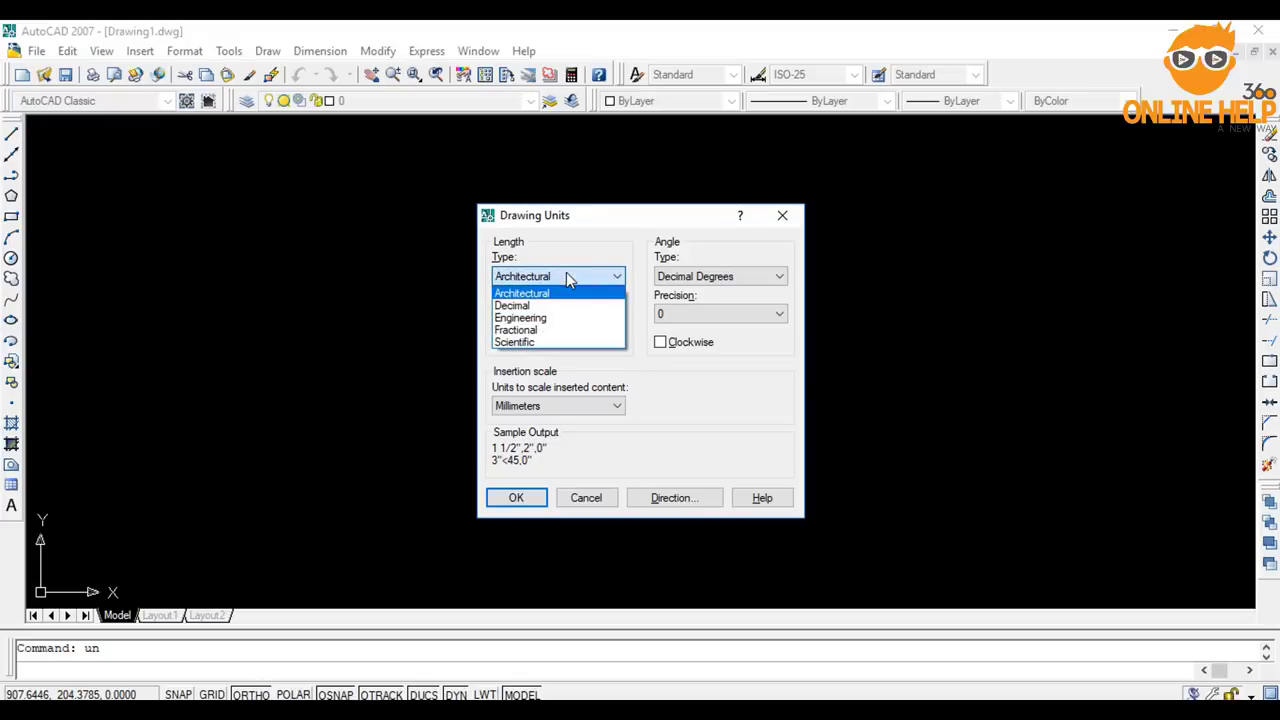
pyautogui.click(550, 318)
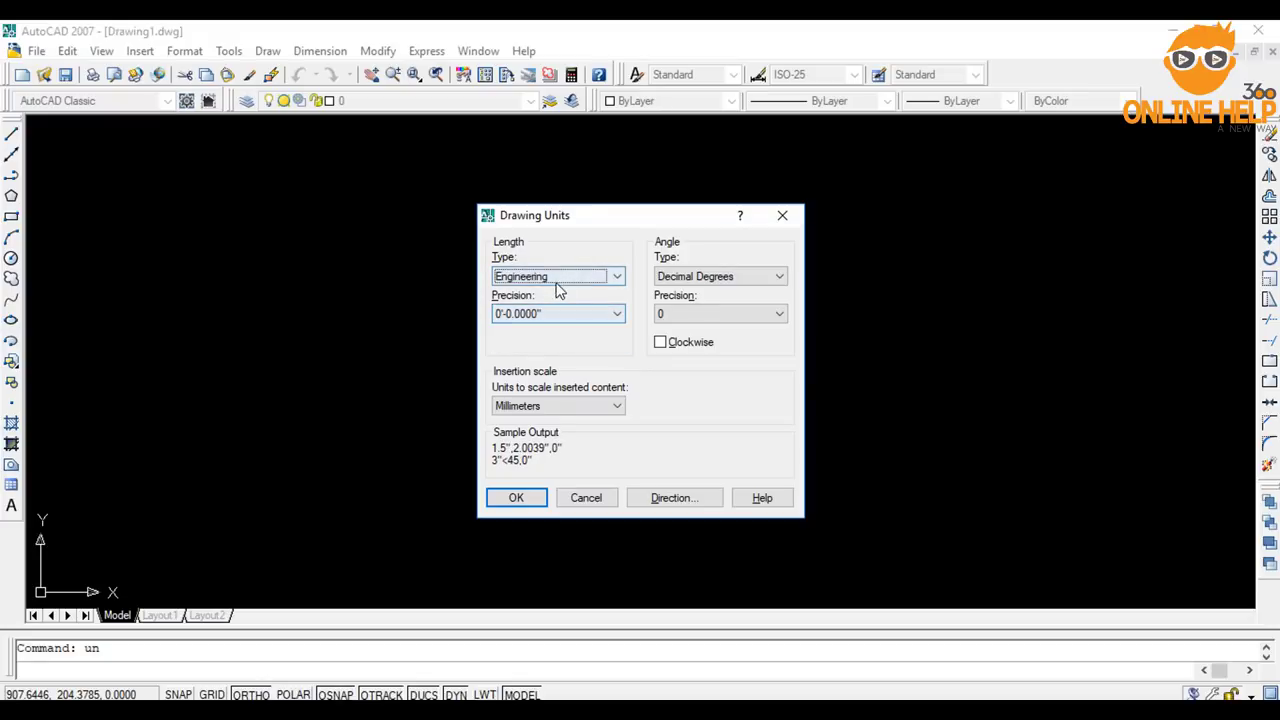
pyautogui.click(557, 282)
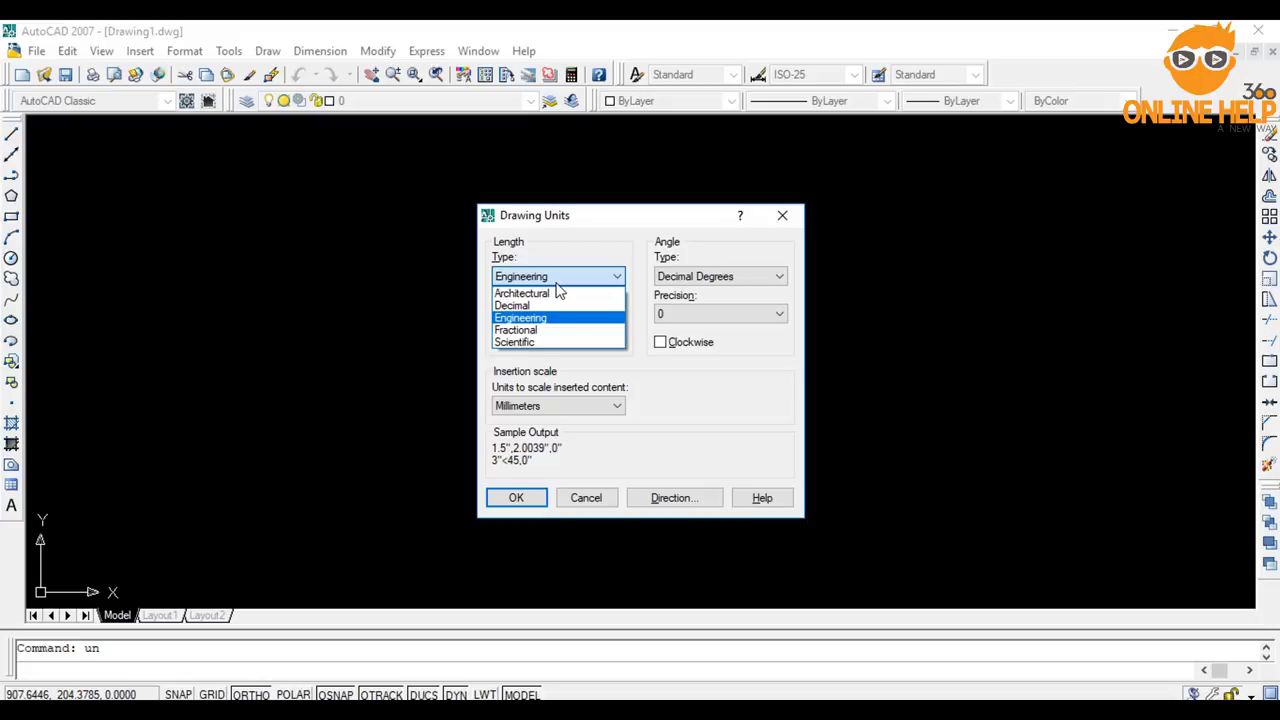
pyautogui.click(557, 283)
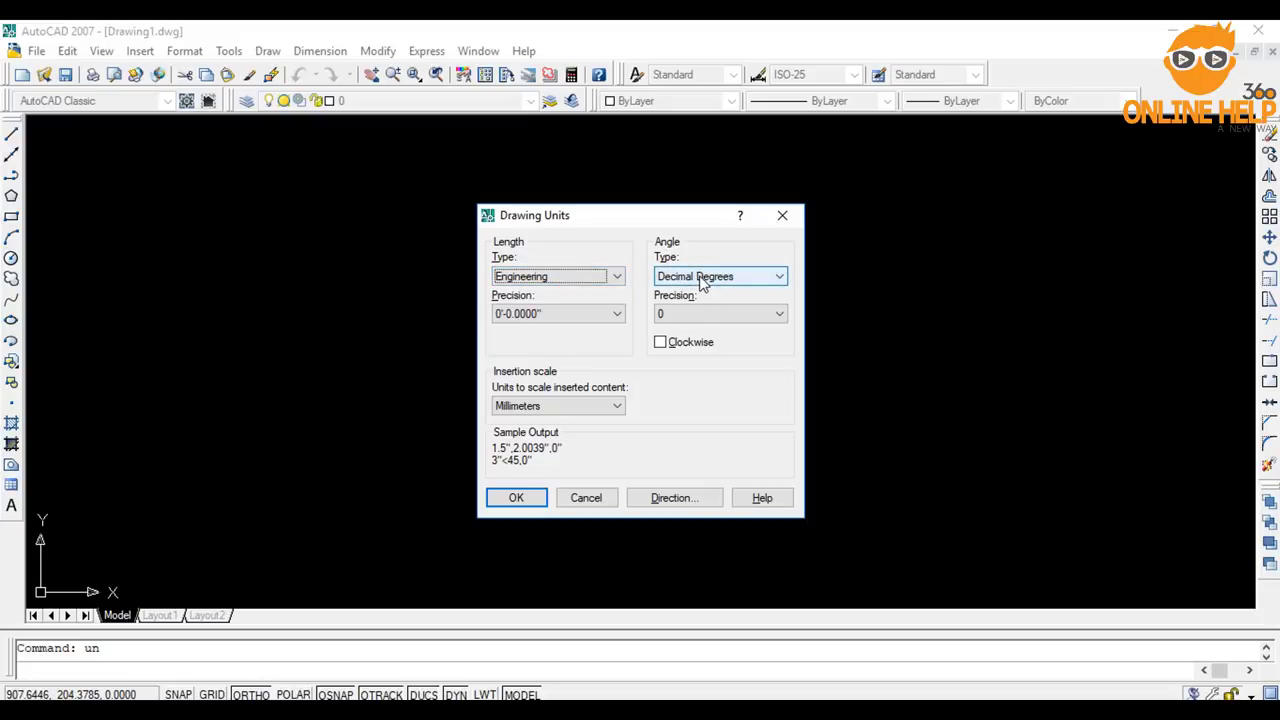
pyautogui.click(504, 283)
pyautogui.click(566, 295)
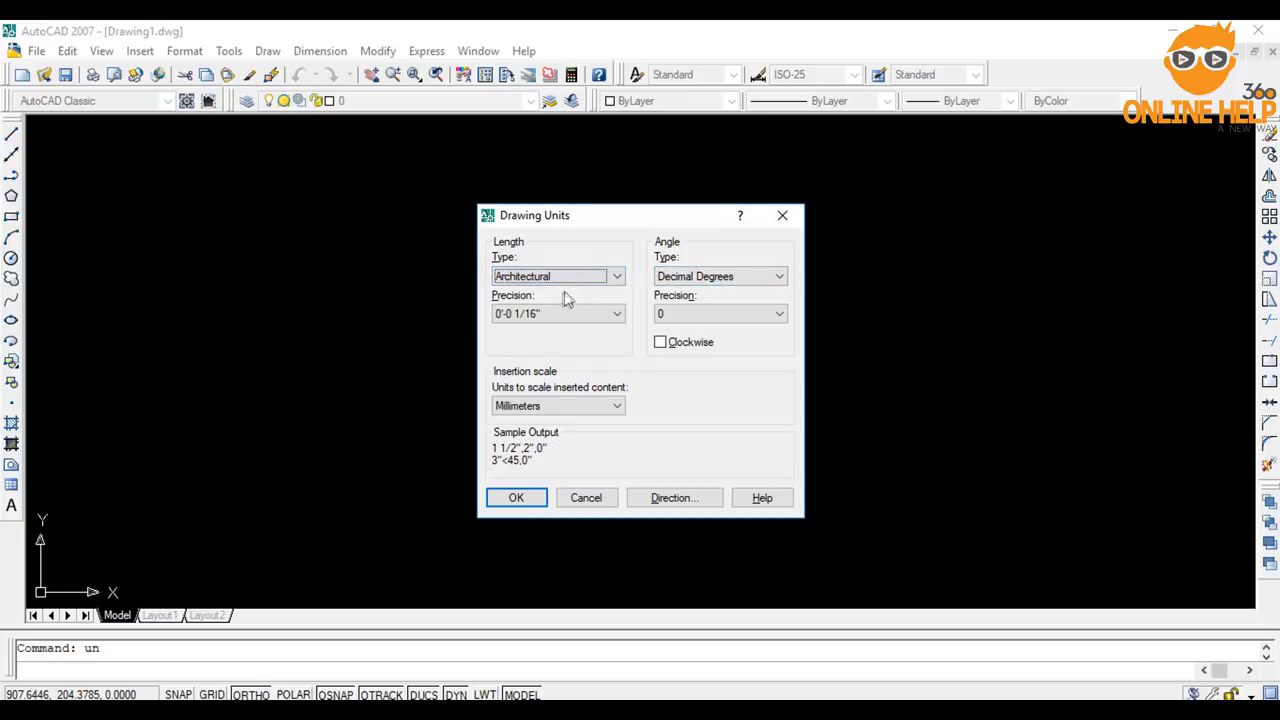
# Step: Set the angle type to Deg/Min/Sec, keeping Architectural as the length type
pyautogui.click(735, 280)
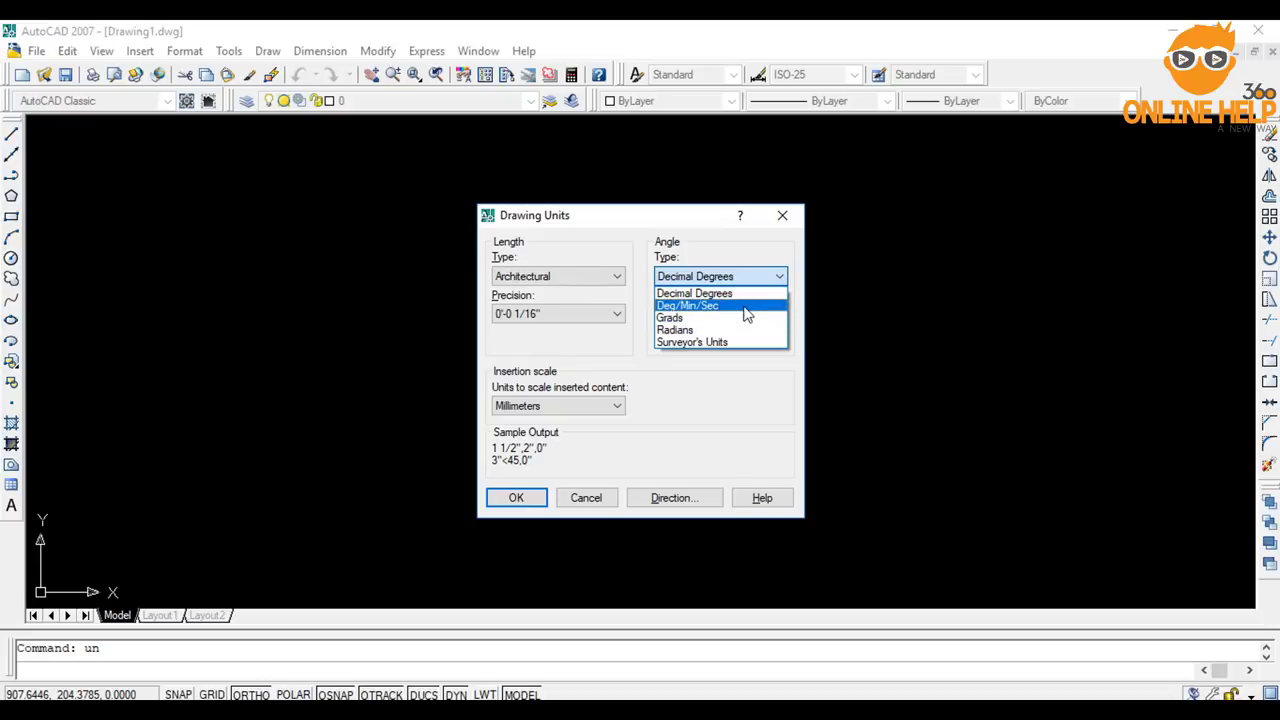
pyautogui.click(744, 307)
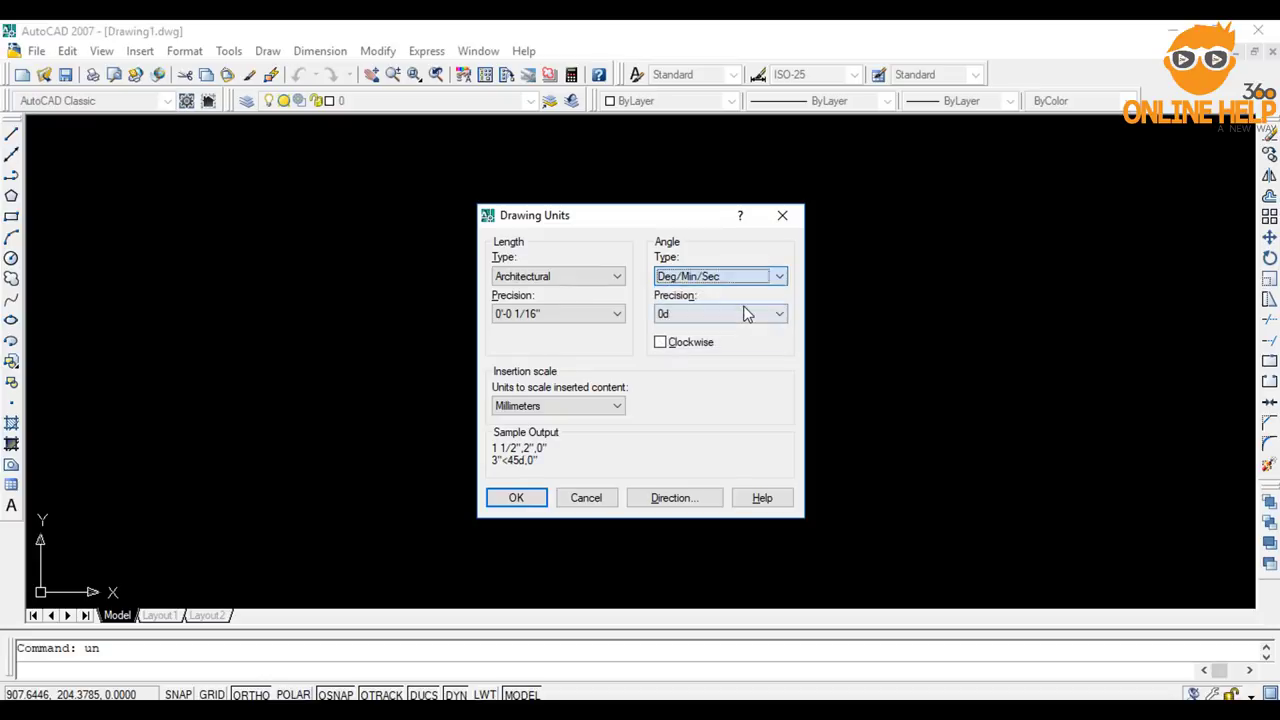
pyautogui.click(557, 284)
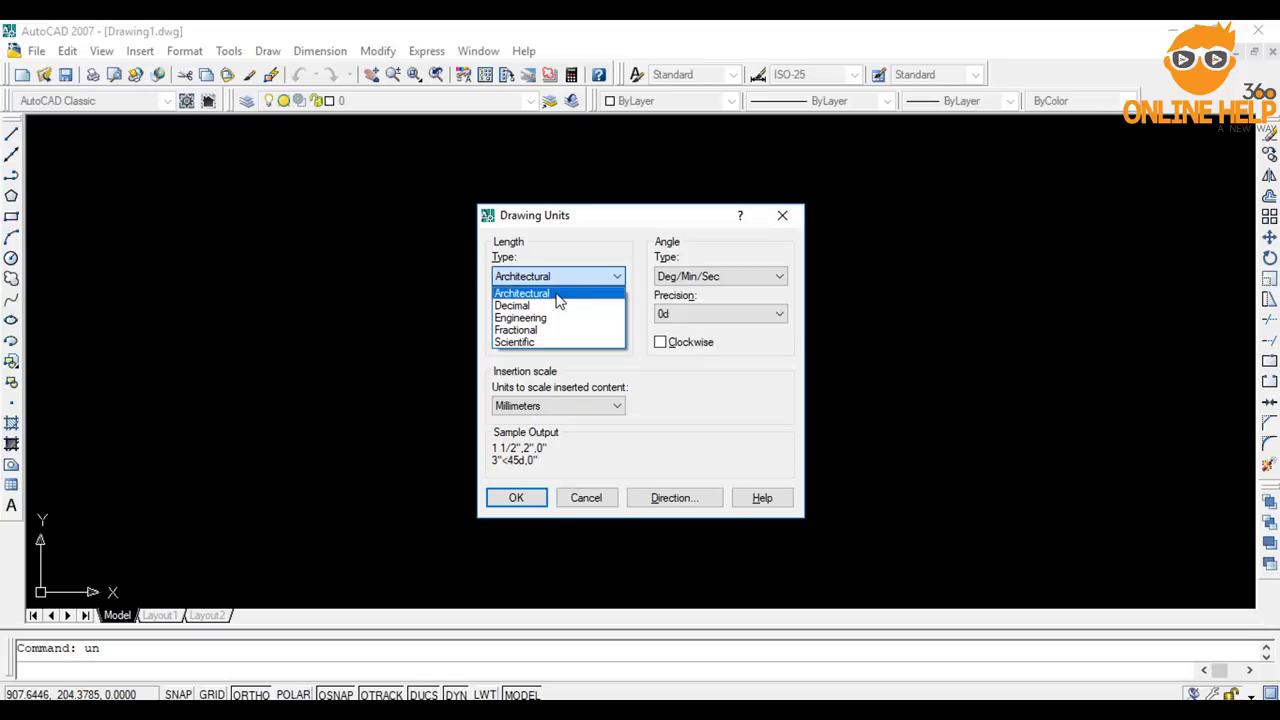
pyautogui.click(558, 295)
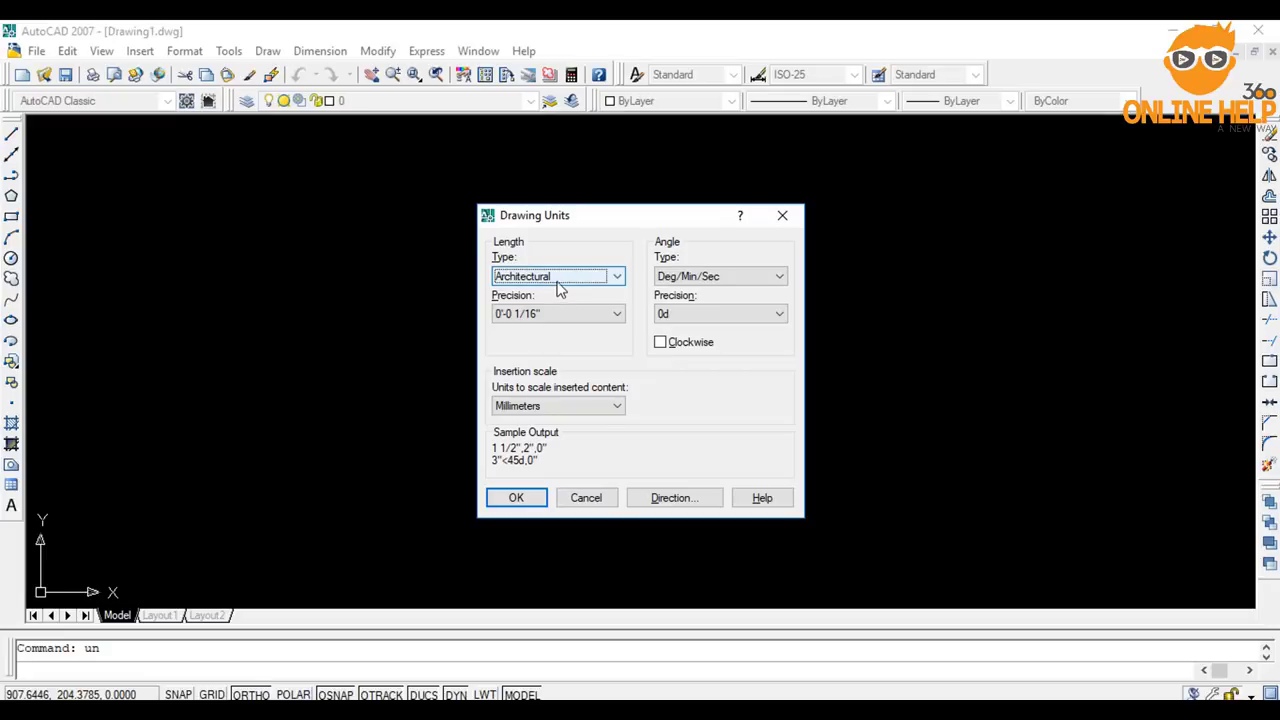
pyautogui.click(688, 274)
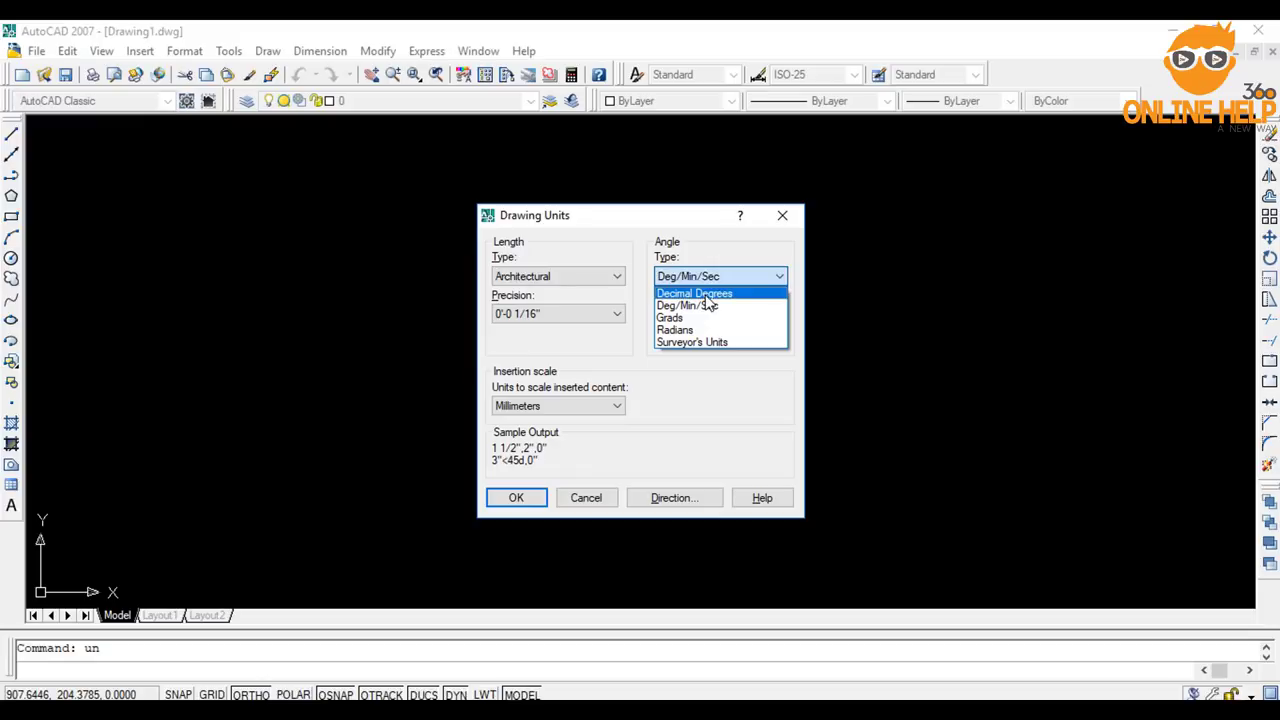
pyautogui.click(701, 307)
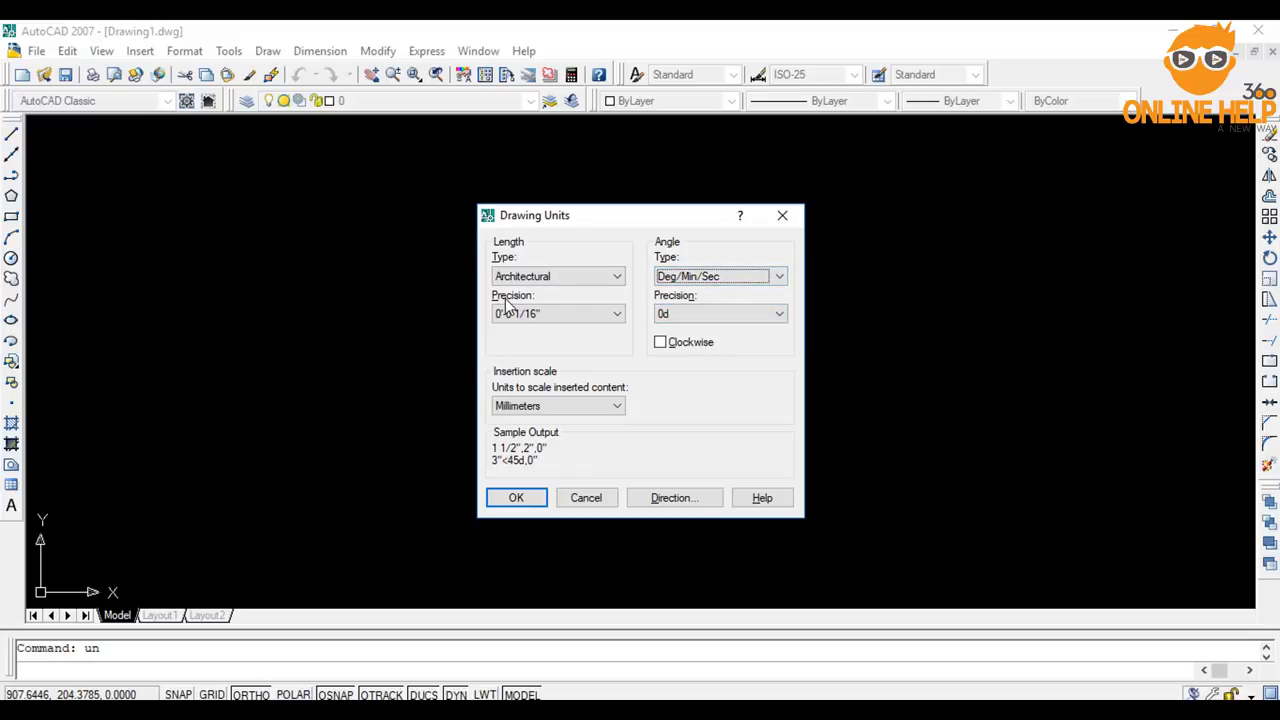
# Step: Set the length precision to 0'-0 1/4"
pyautogui.click(575, 313)
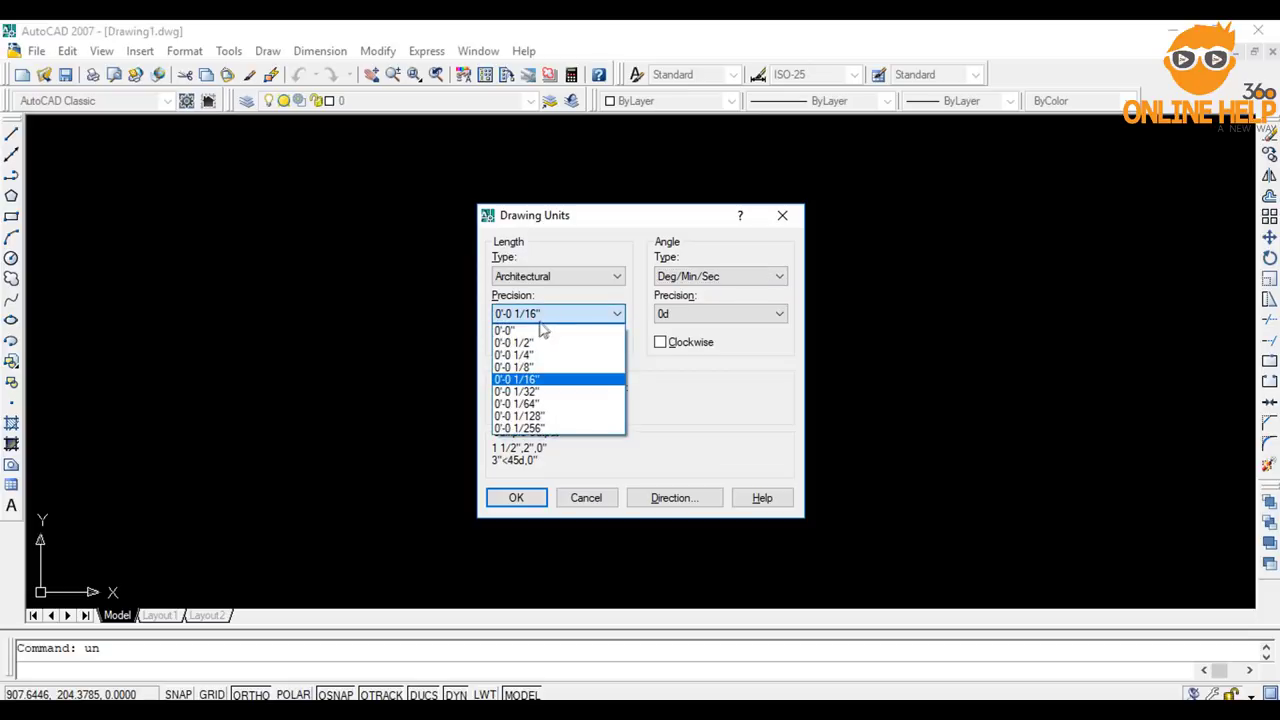
pyautogui.click(541, 330)
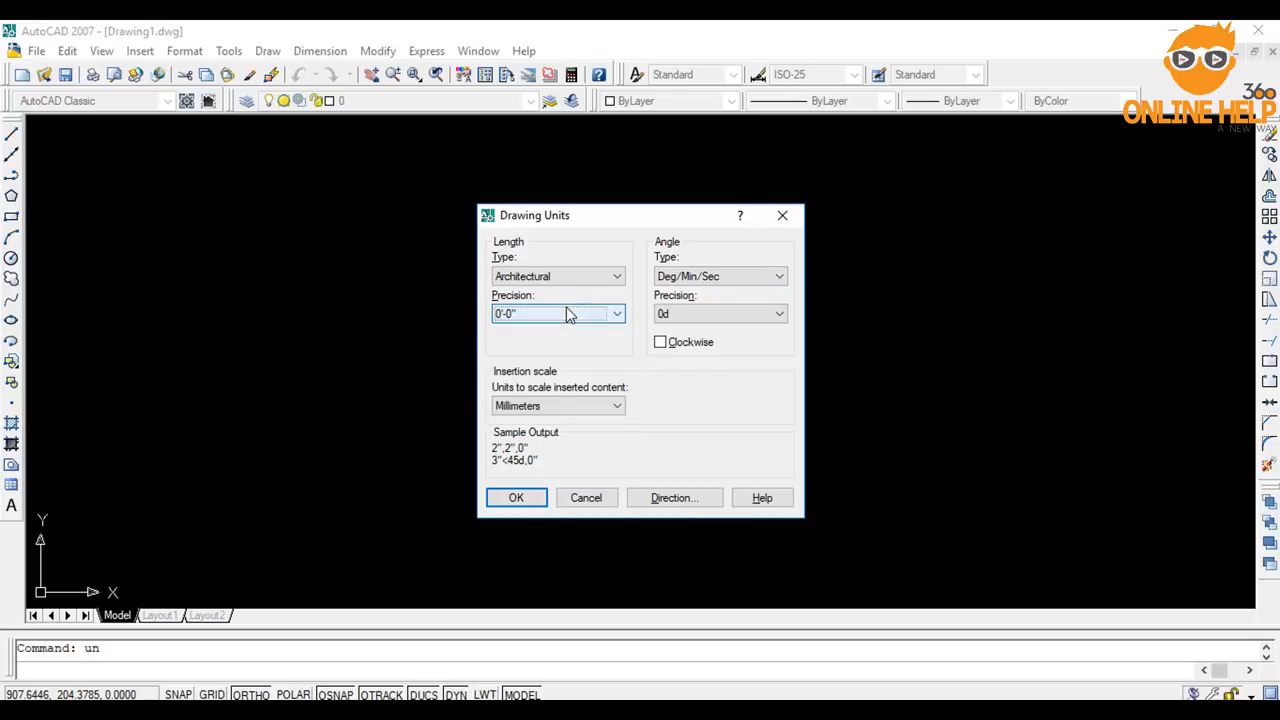
pyautogui.click(569, 315)
pyautogui.click(548, 345)
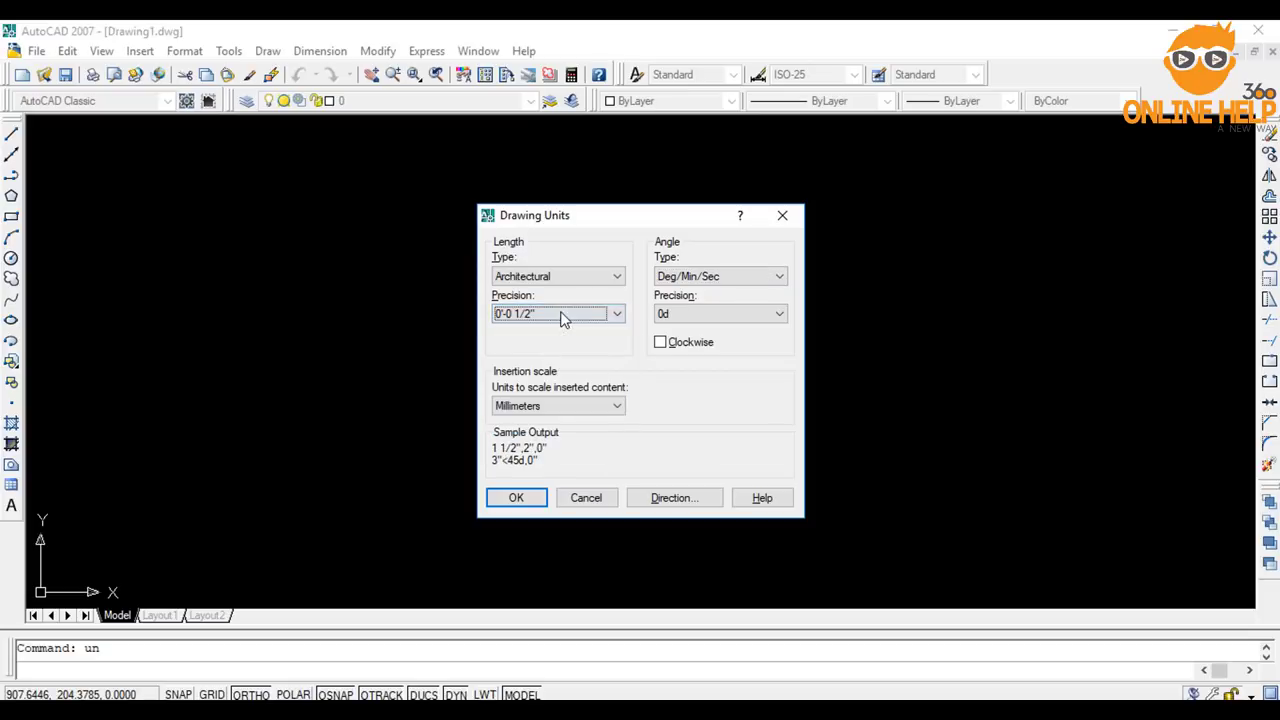
pyautogui.click(563, 316)
pyautogui.click(541, 358)
# Step: Set insertion scale to Inches, keep 0'-0 1/4" precision, and close Drawing Units
pyautogui.click(533, 408)
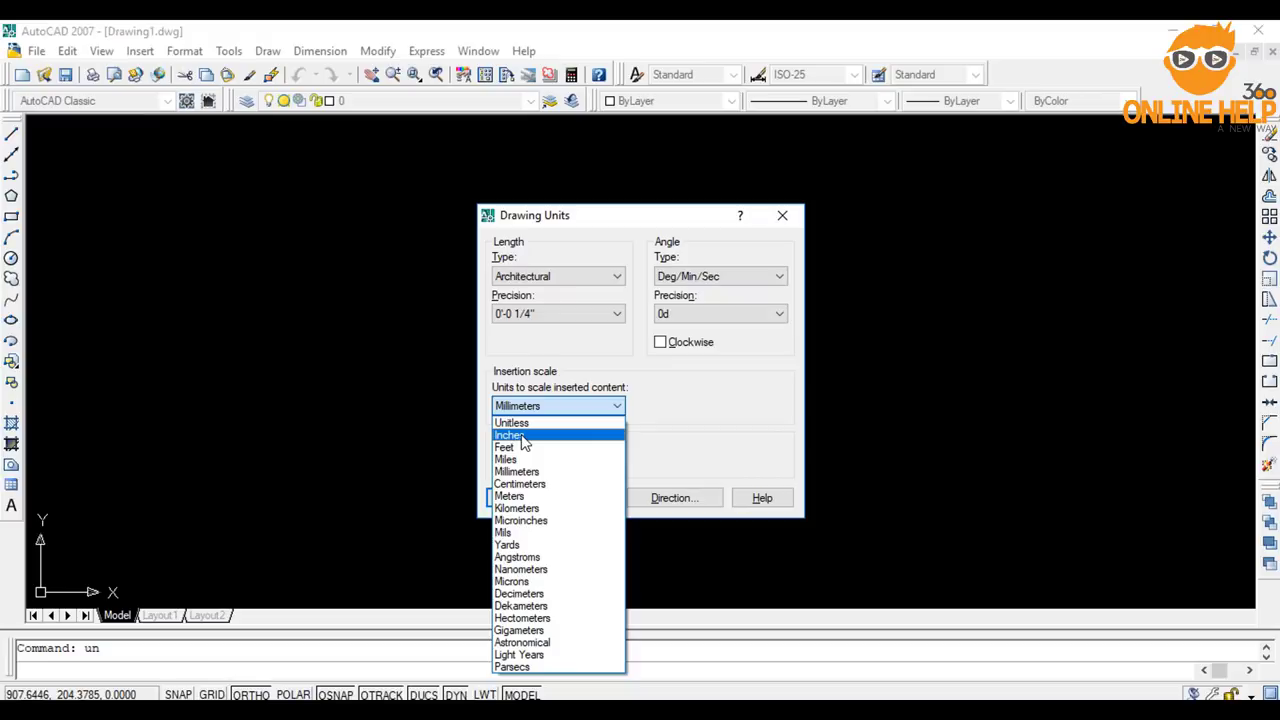
pyautogui.click(515, 436)
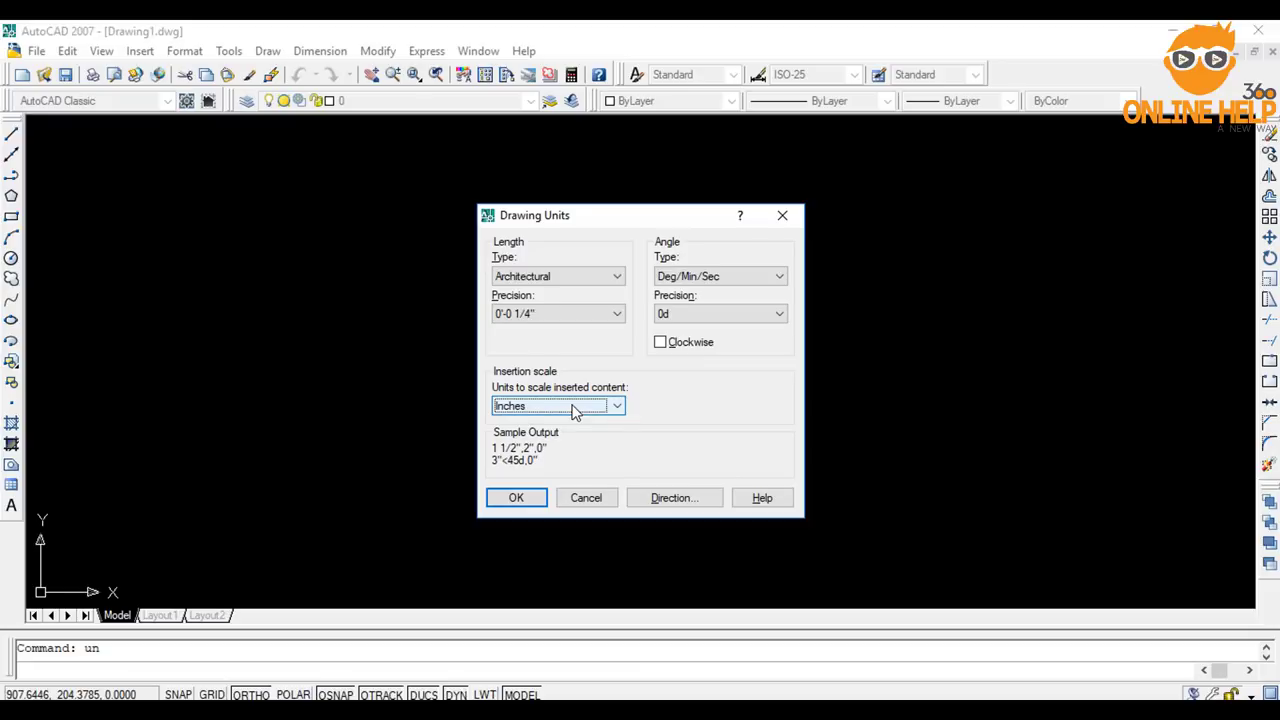
pyautogui.click(555, 314)
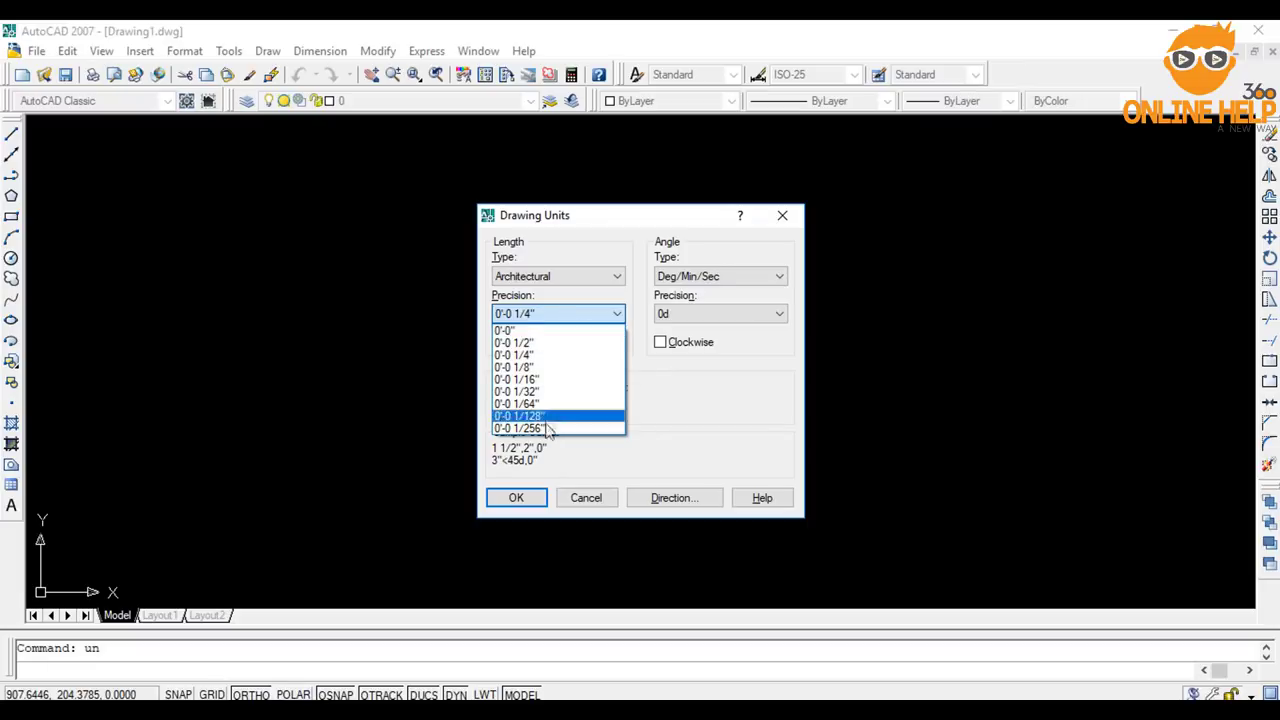
pyautogui.click(540, 356)
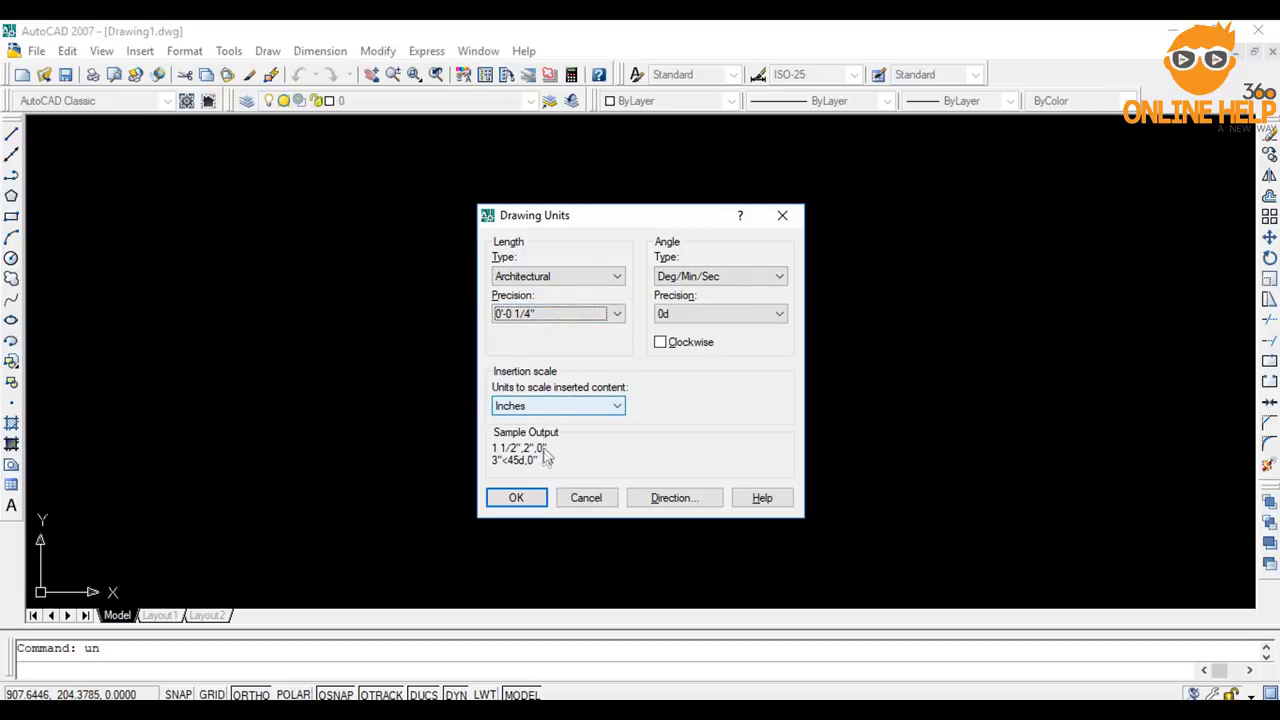
pyautogui.click(516, 498)
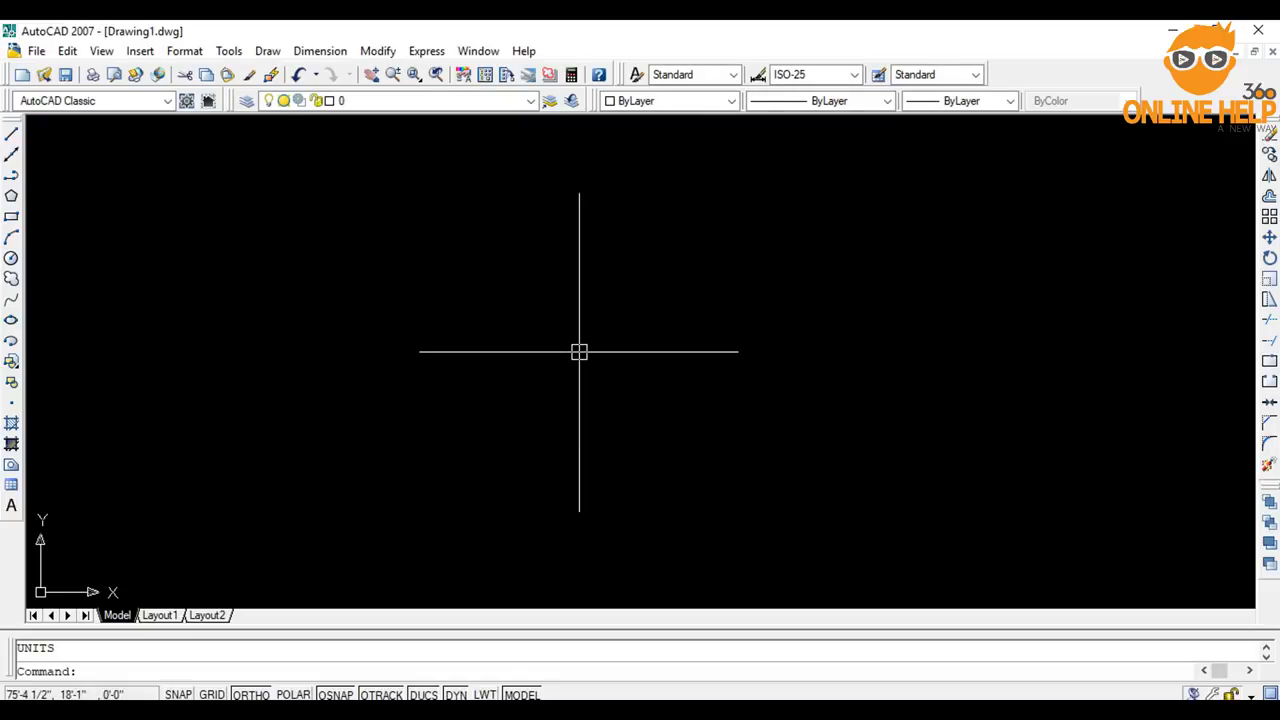
# Step: Open the Dimension Style Manager with D, then cancel creating a new style
pyautogui.write('d')
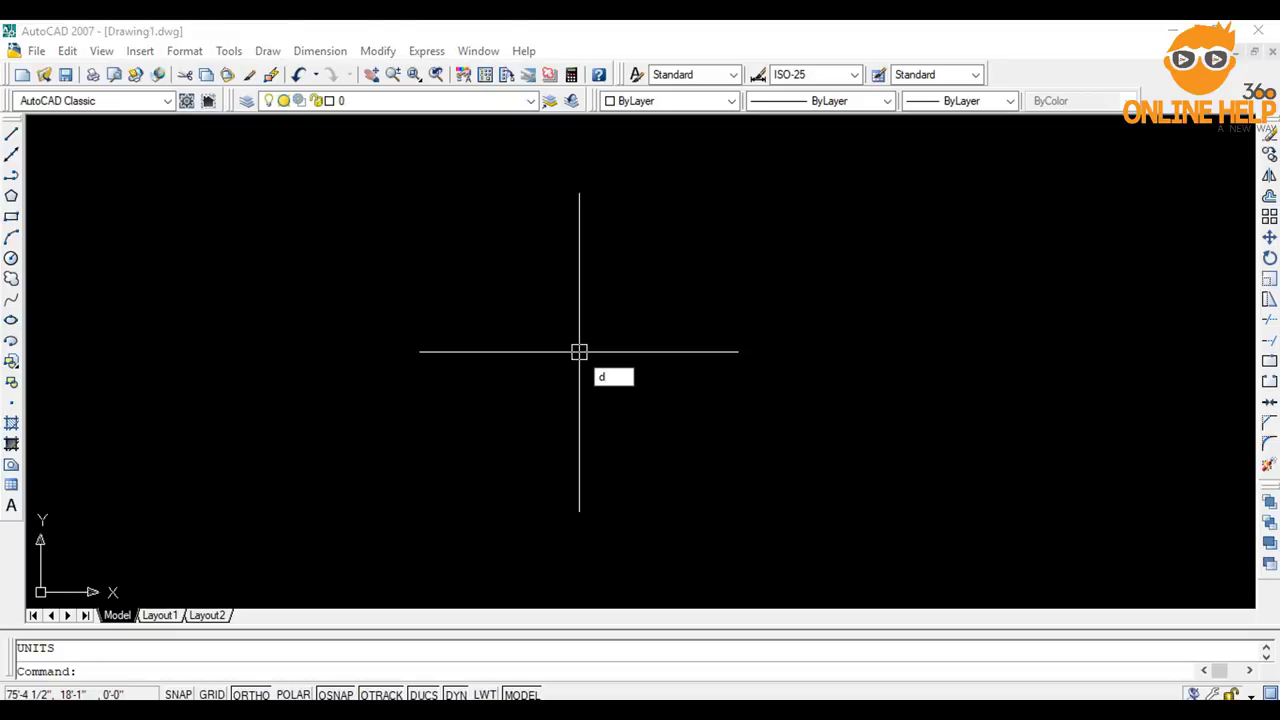
pyautogui.press('Return')
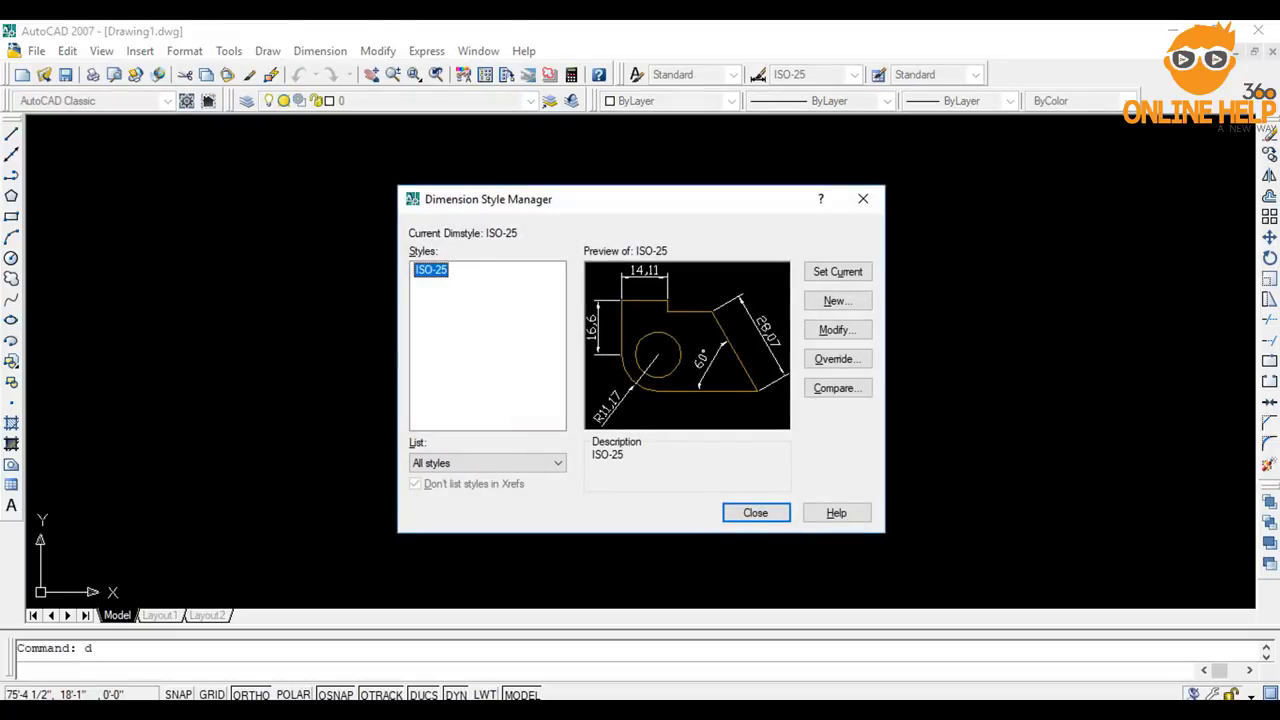
pyautogui.click(851, 303)
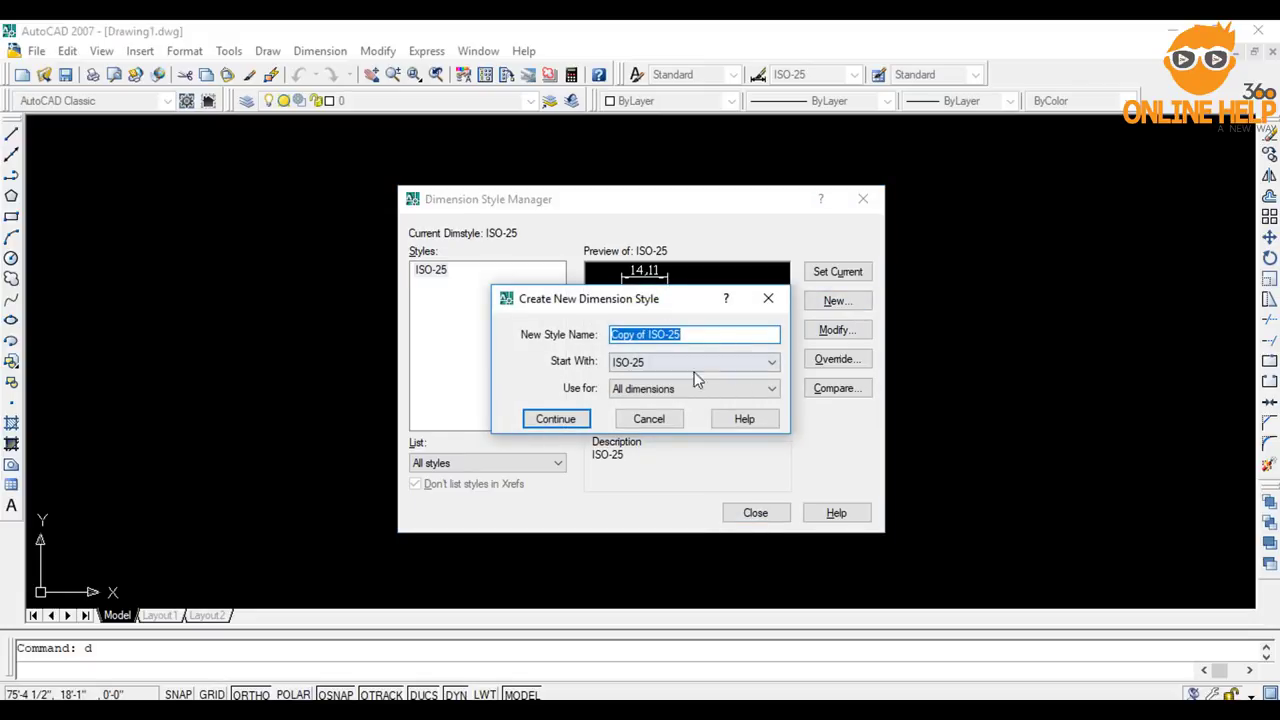
pyautogui.click(651, 419)
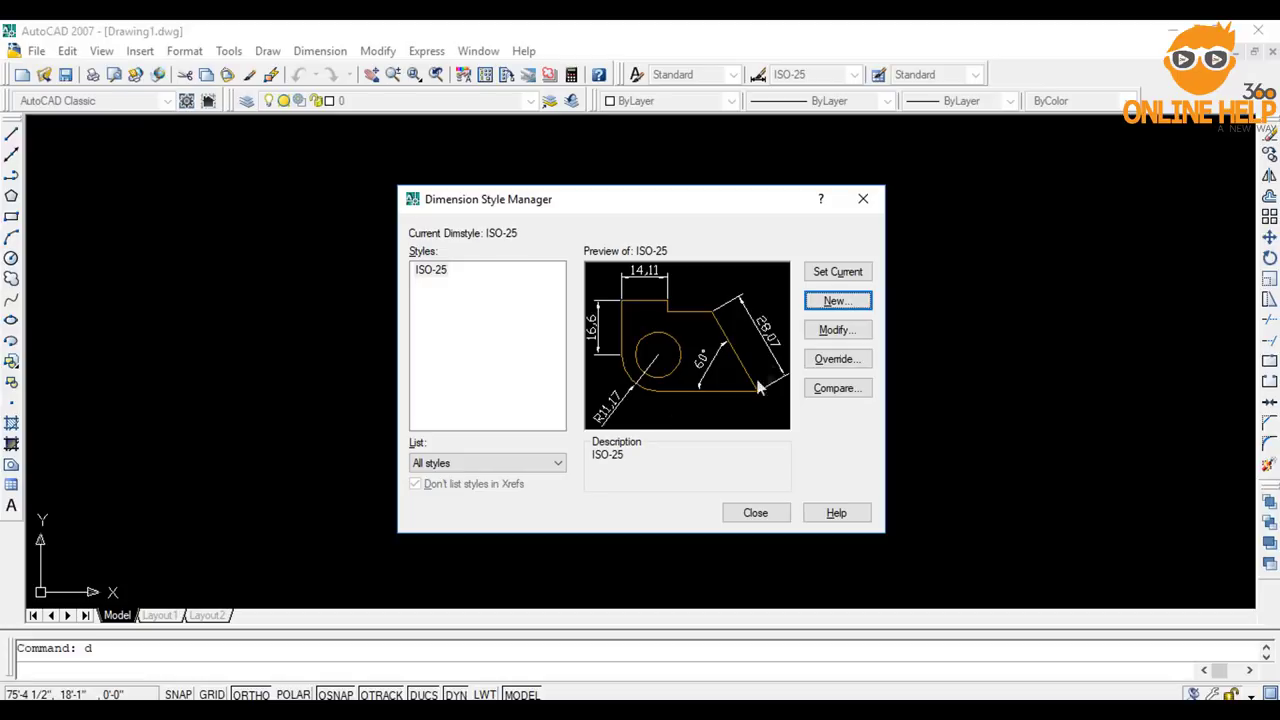
# Step: Modify ISO-25 to use Architectural linear dimensions at 0'-0 1/4" precision
pyautogui.click(844, 339)
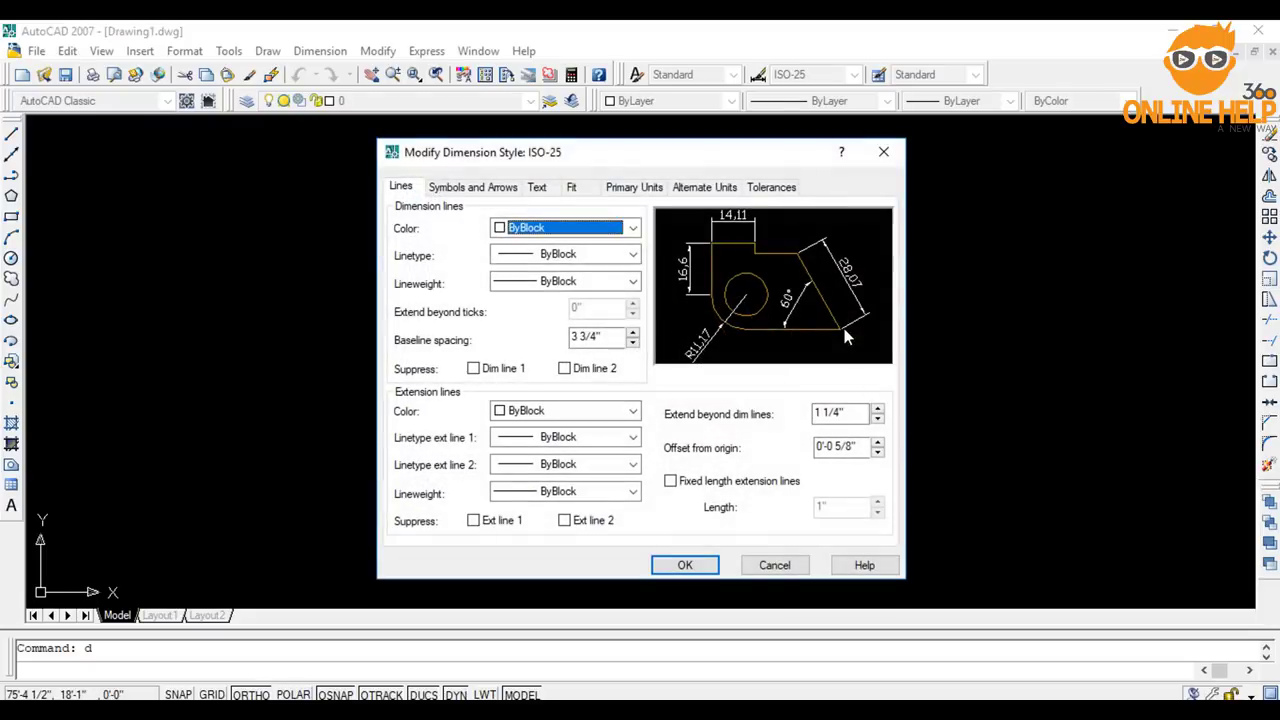
pyautogui.click(630, 188)
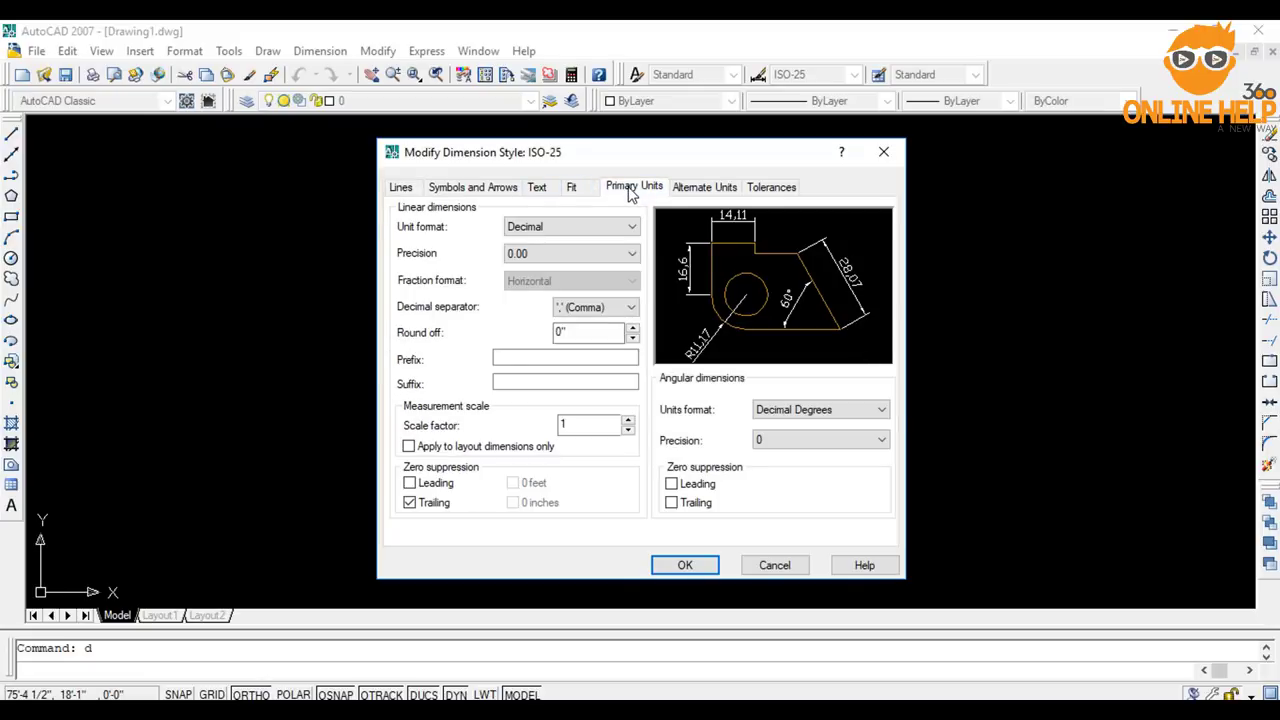
pyautogui.click(580, 227)
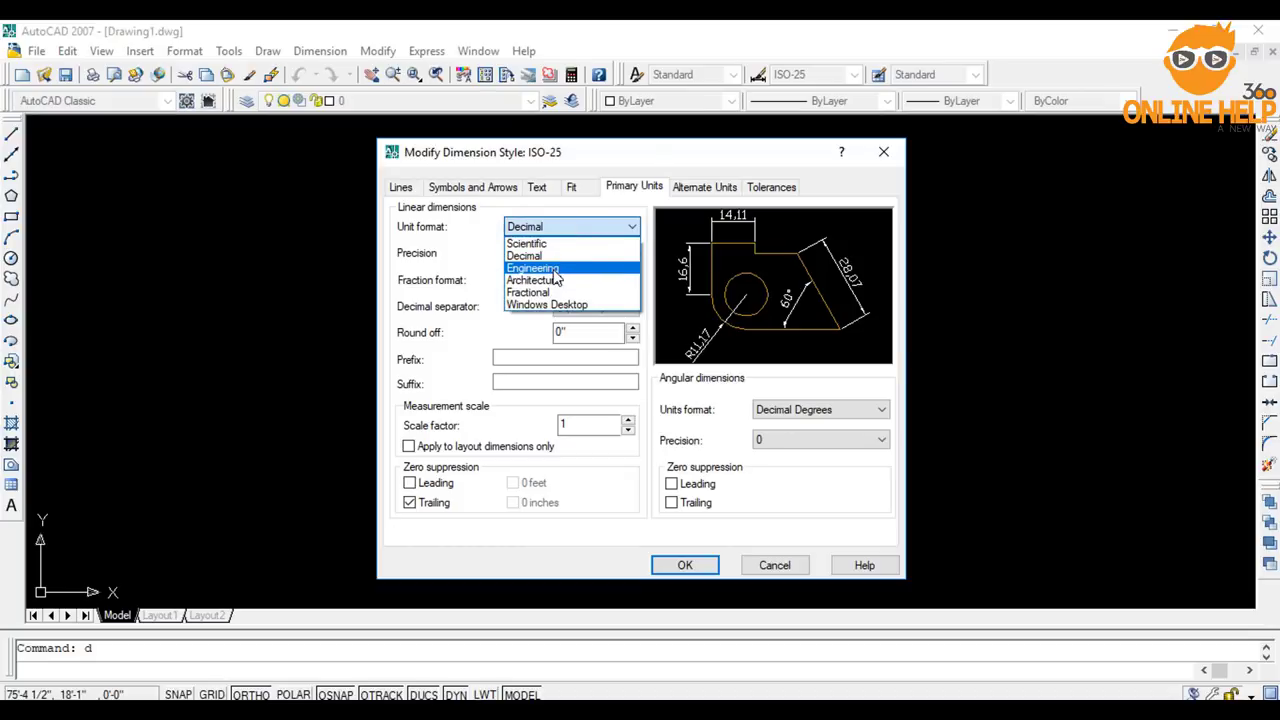
pyautogui.click(549, 283)
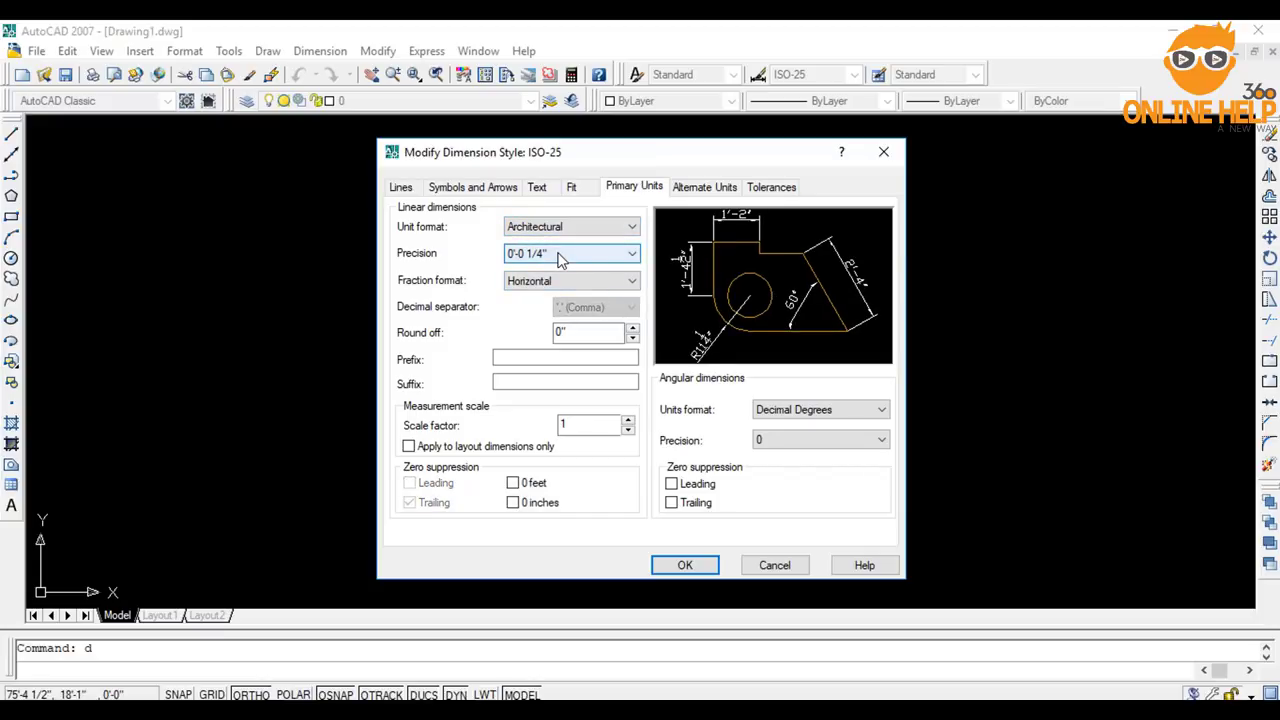
pyautogui.click(560, 258)
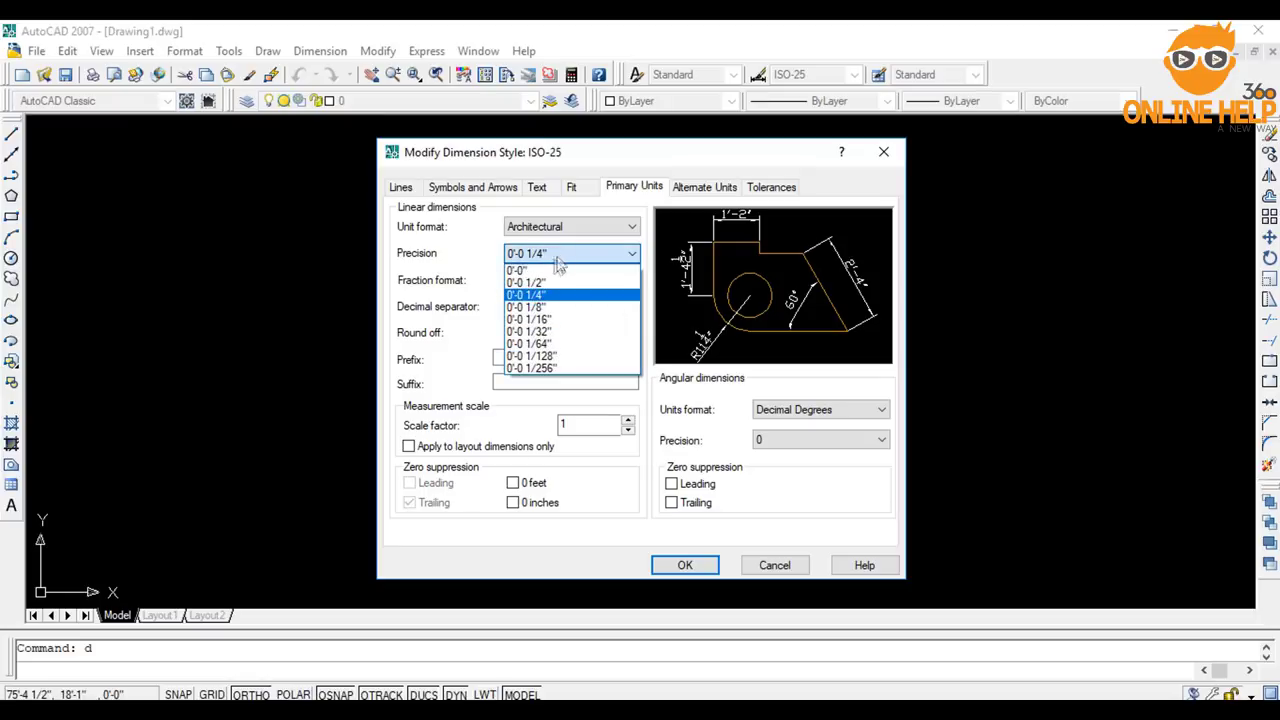
pyautogui.click(542, 271)
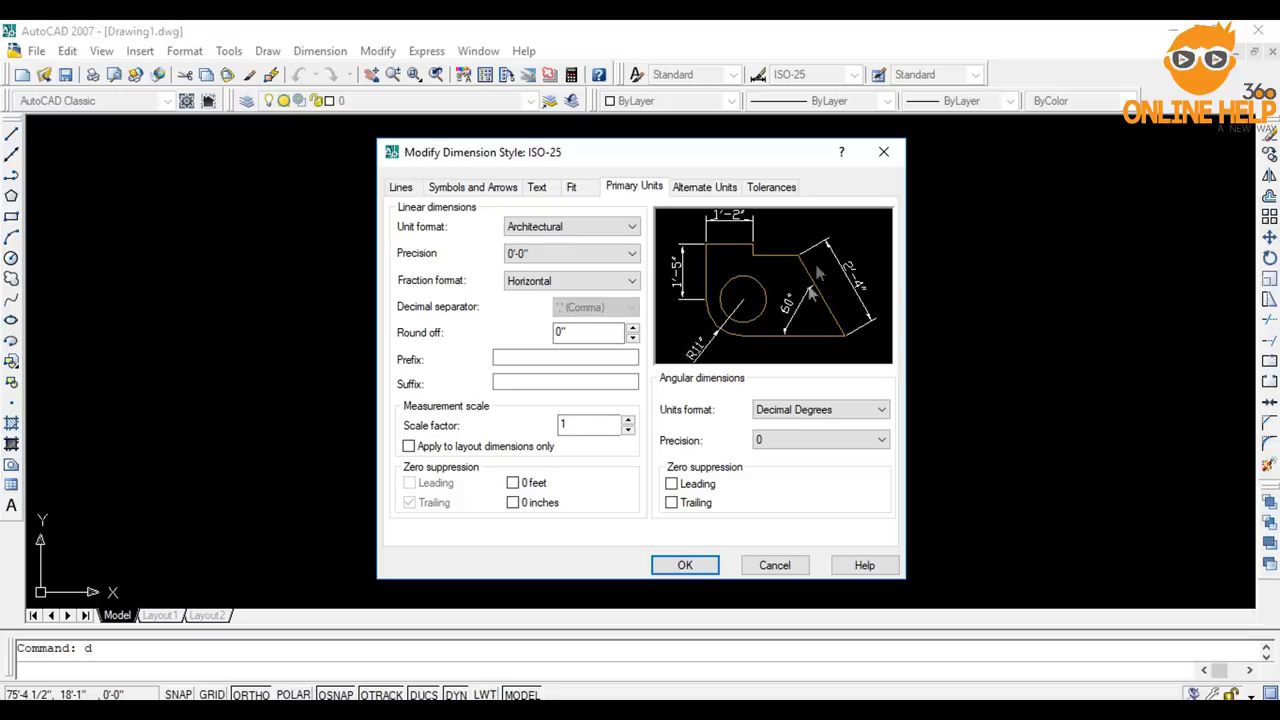
pyautogui.click(561, 257)
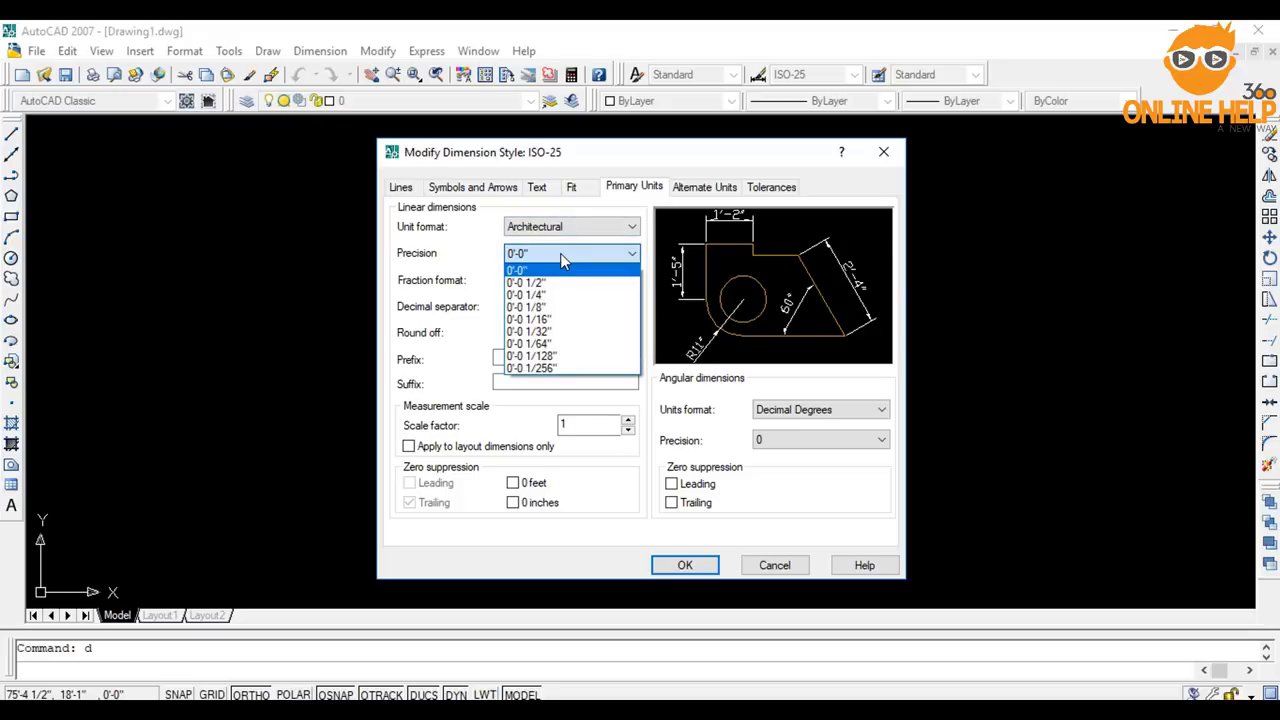
pyautogui.click(546, 283)
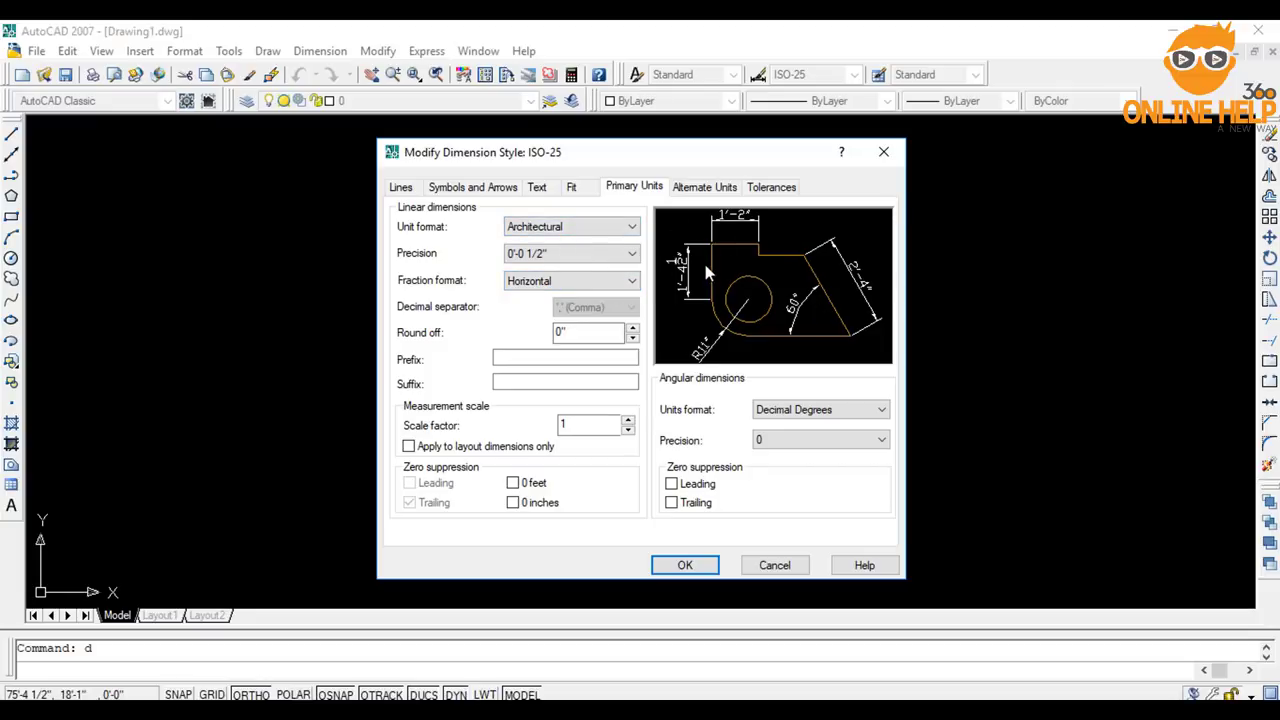
pyautogui.click(551, 253)
pyautogui.click(547, 295)
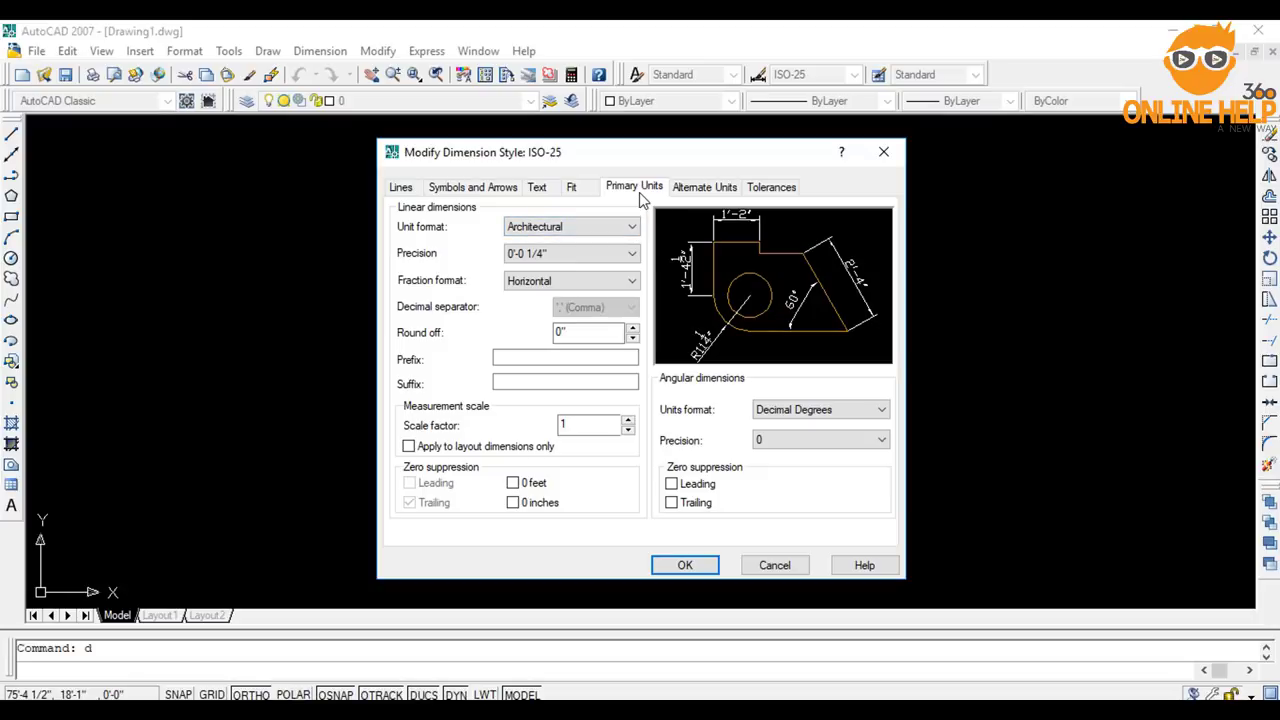
# Step: Set ISO-25's angular dimensions to Degrees Minutes Seconds
pyautogui.click(806, 411)
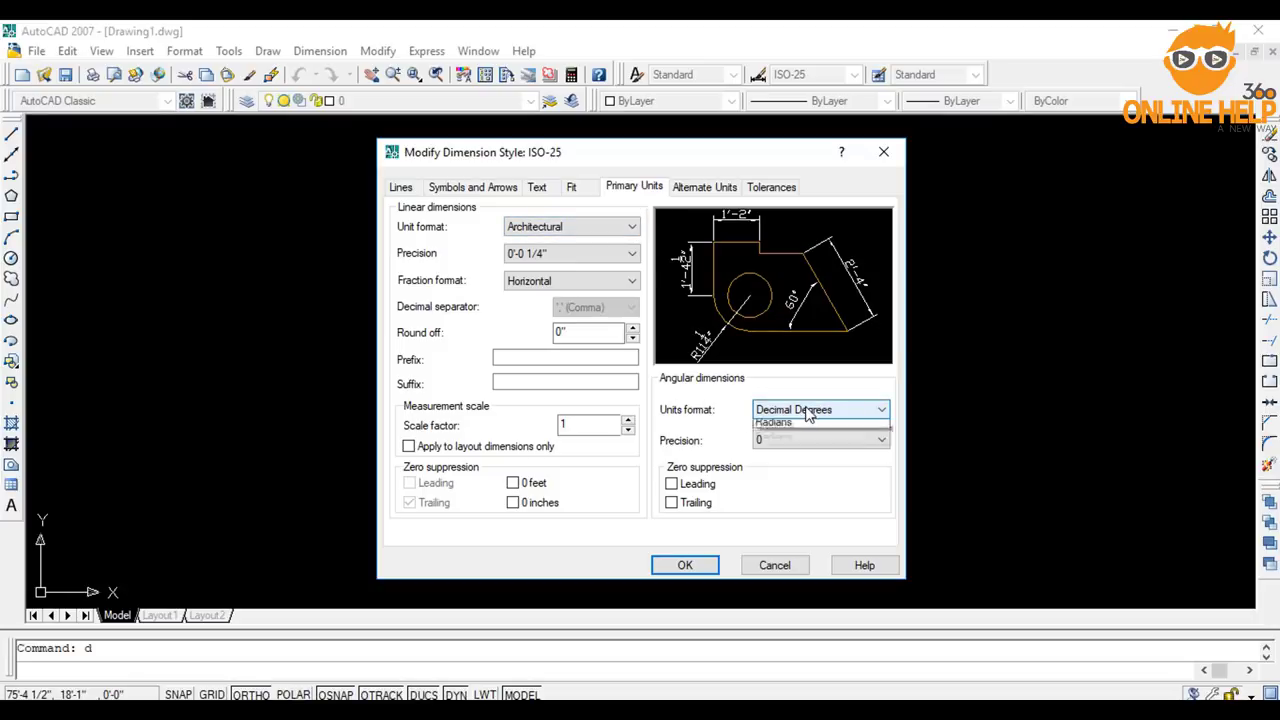
pyautogui.click(818, 439)
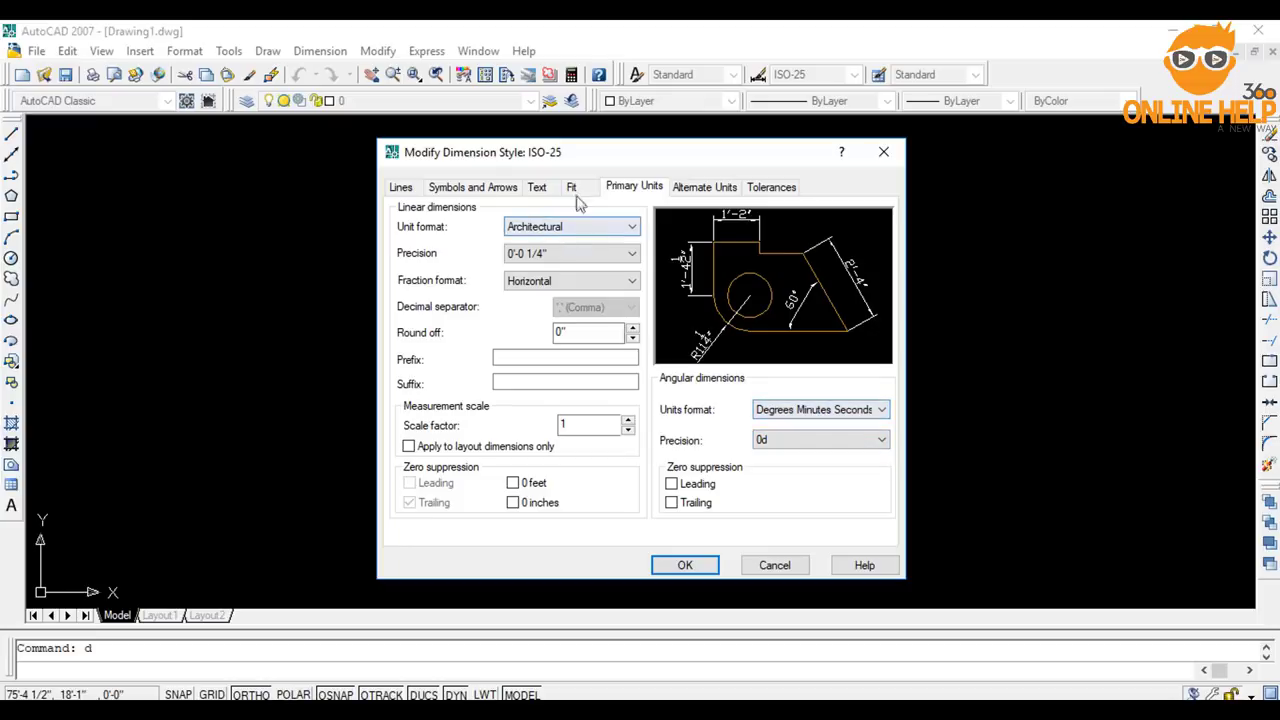
pyautogui.click(538, 189)
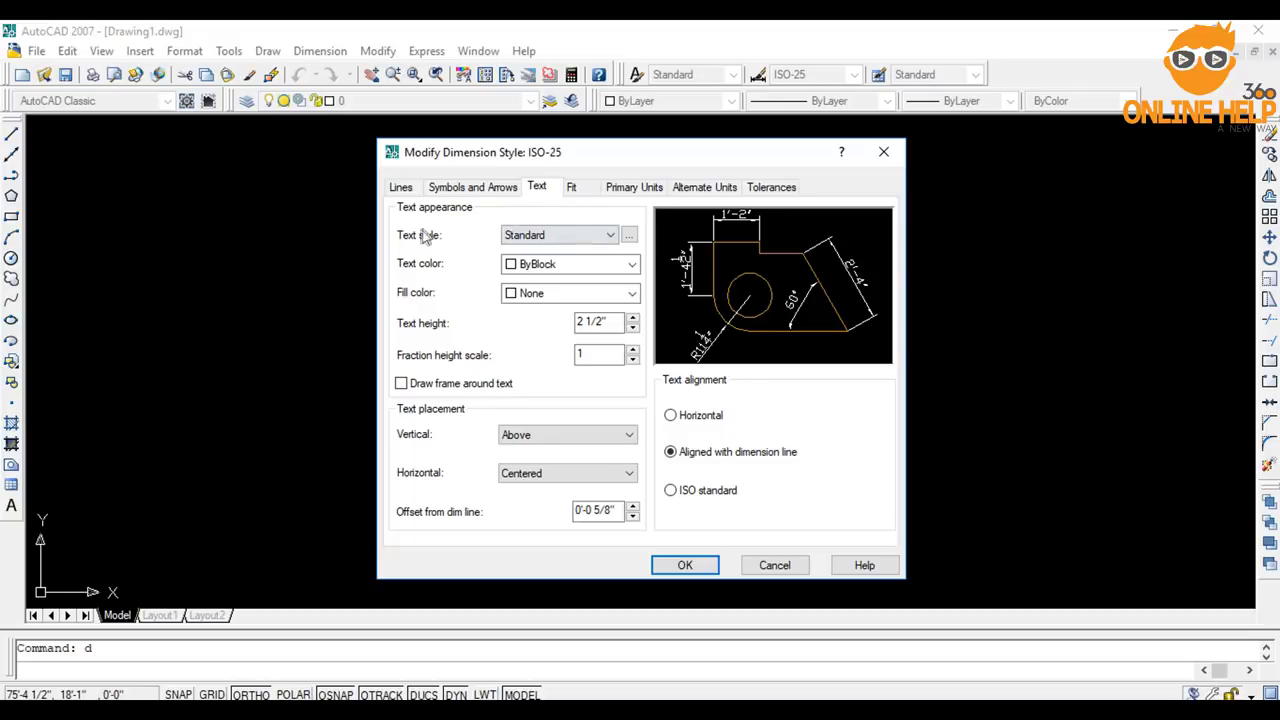
# Step: Set the Standard text style to the Verdana font with a height of 4, and apply it
pyautogui.click(629, 236)
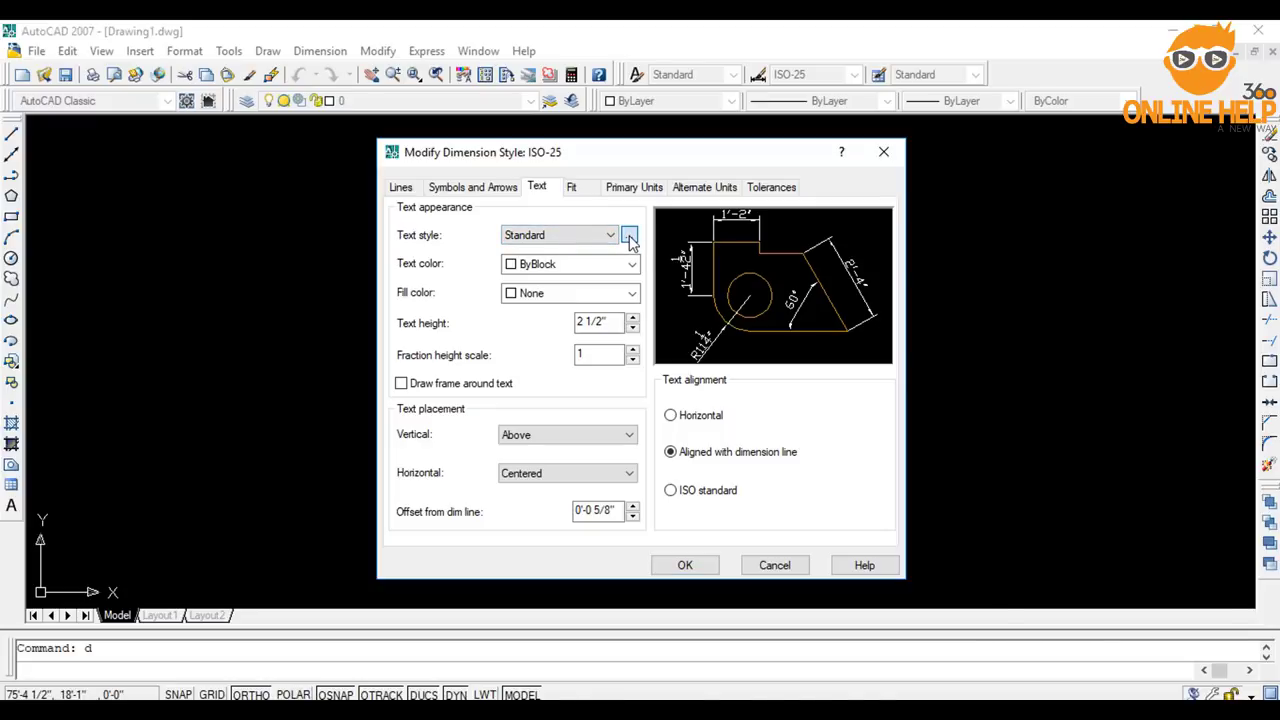
pyautogui.moveTo(629, 214); pyautogui.dragTo(660, 164)
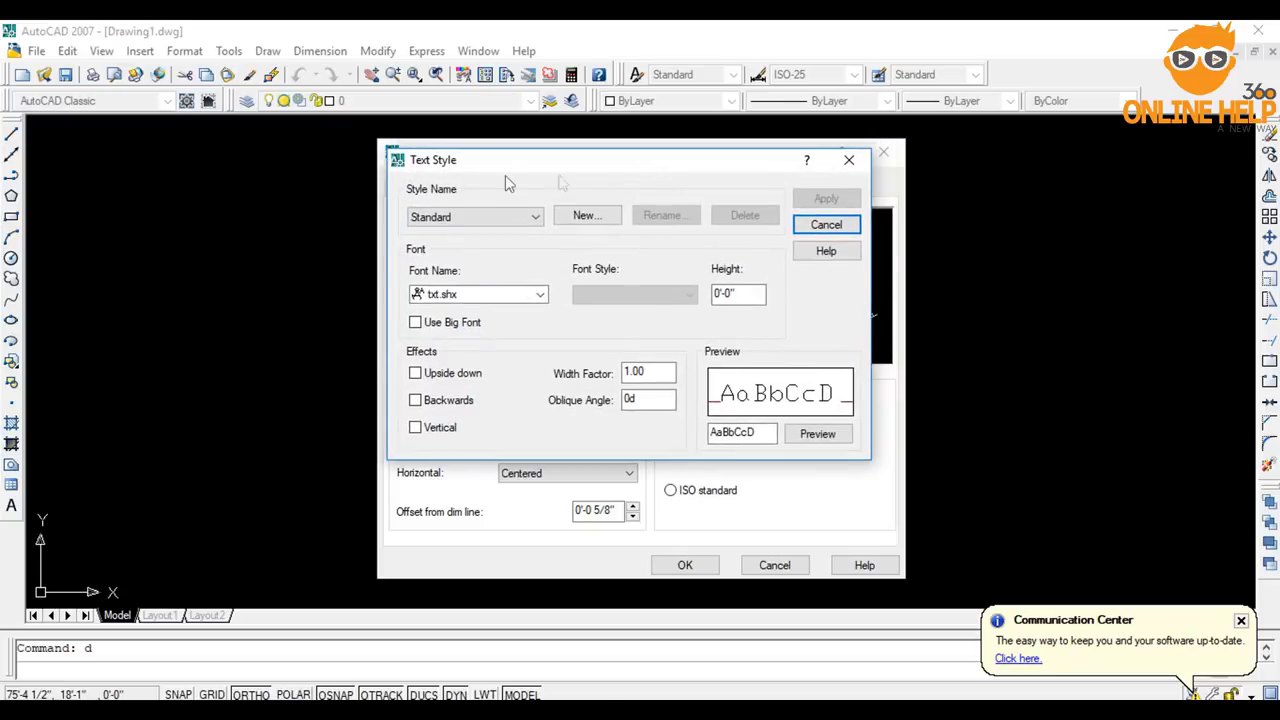
pyautogui.click(485, 294)
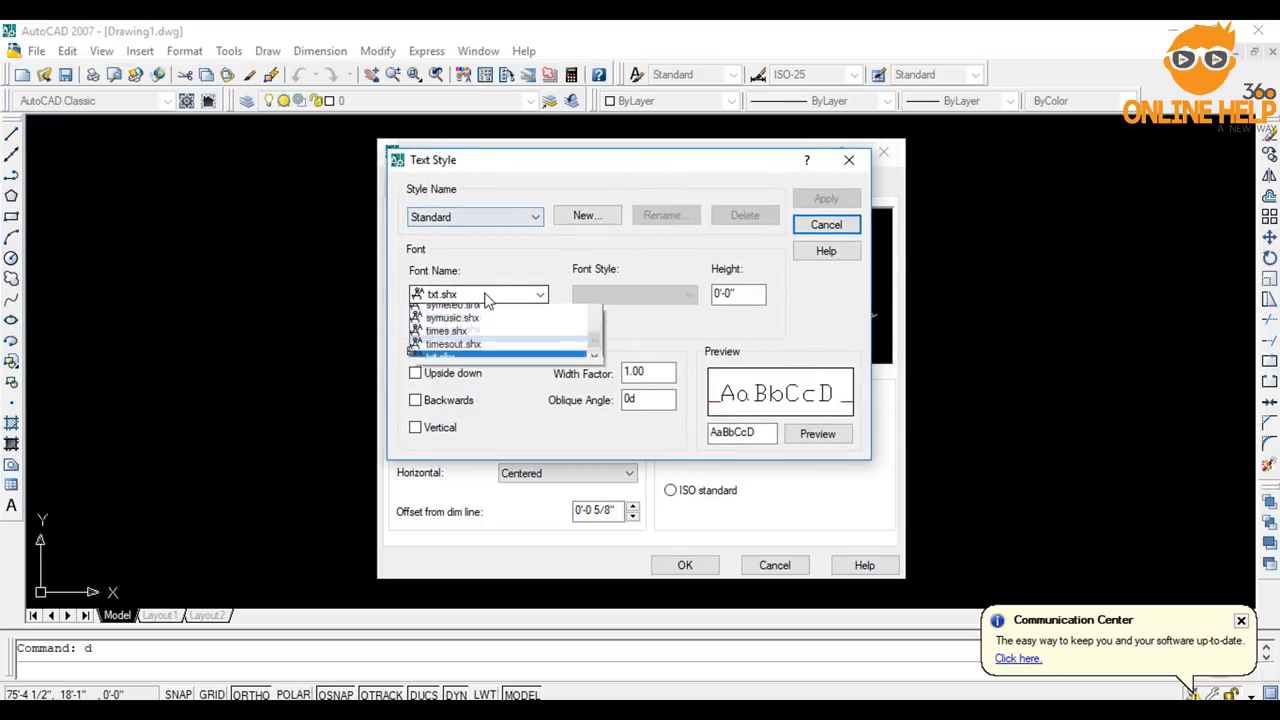
pyautogui.press('v')
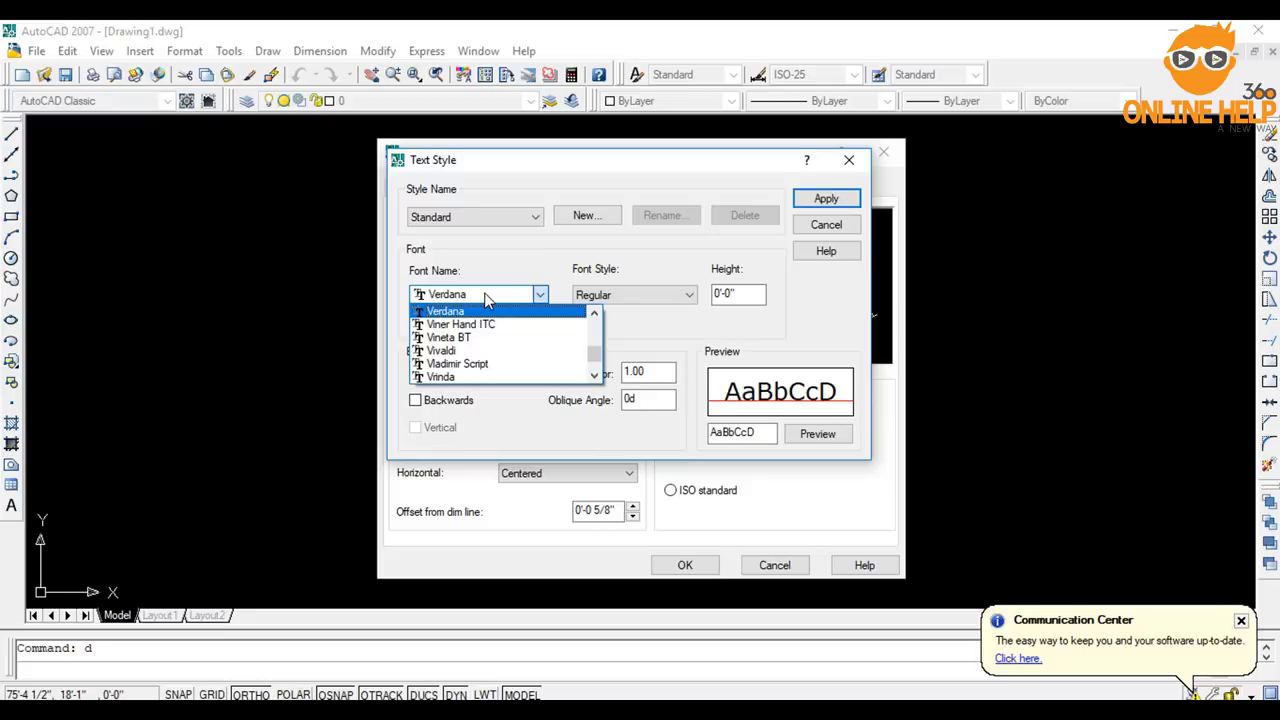
pyautogui.click(487, 298)
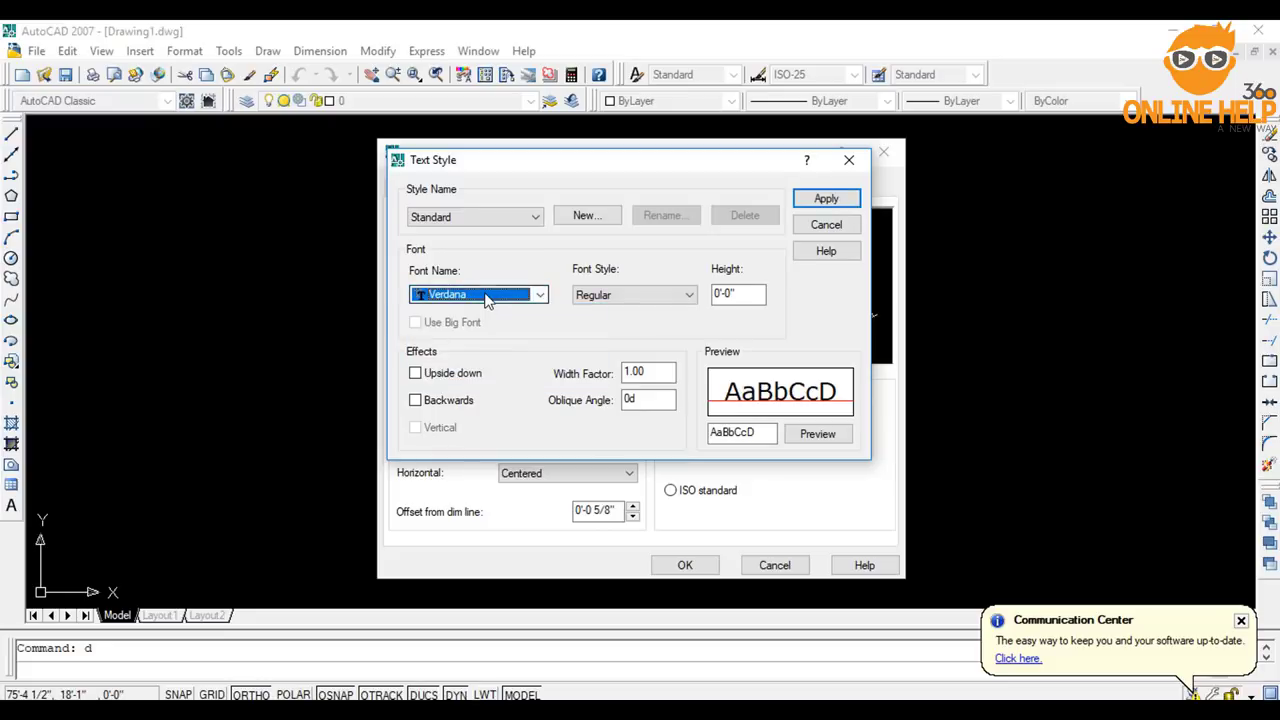
pyautogui.click(745, 293)
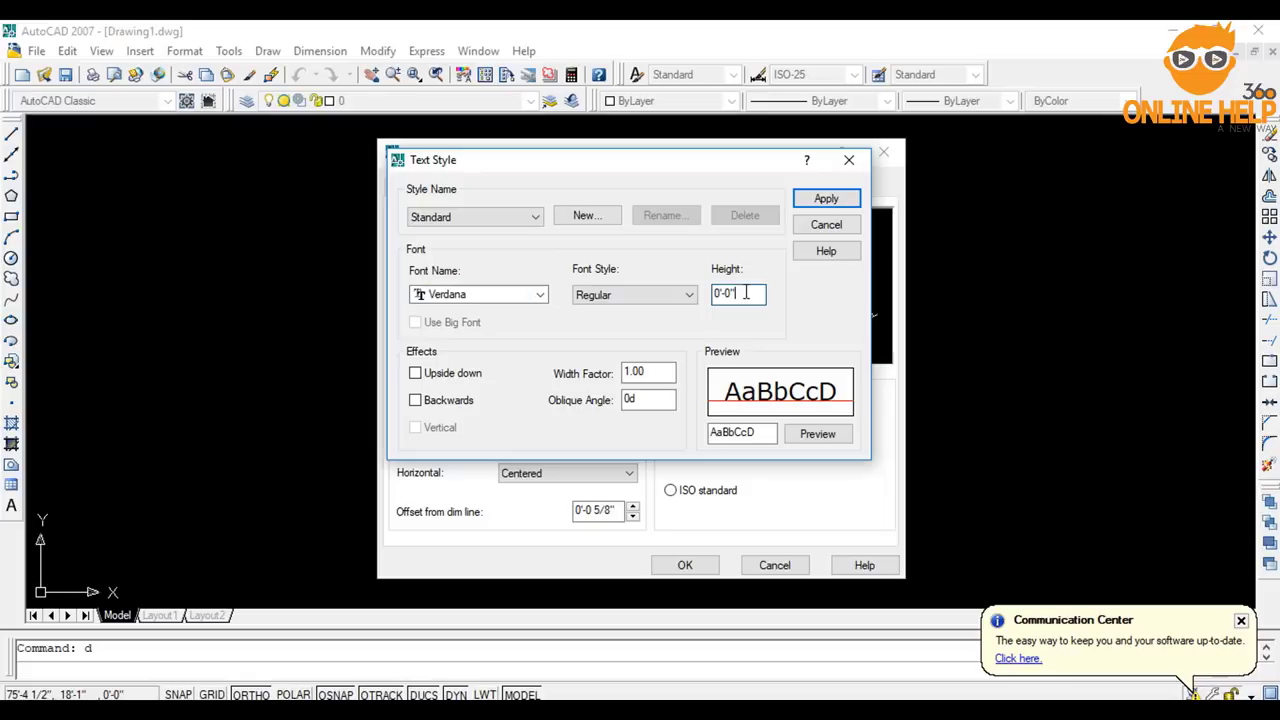
pyautogui.press('BackSpace')
pyautogui.press('BackSpace')
pyautogui.press('BackSpace')
pyautogui.press('BackSpace')
pyautogui.write('4')
pyautogui.click(826, 198)
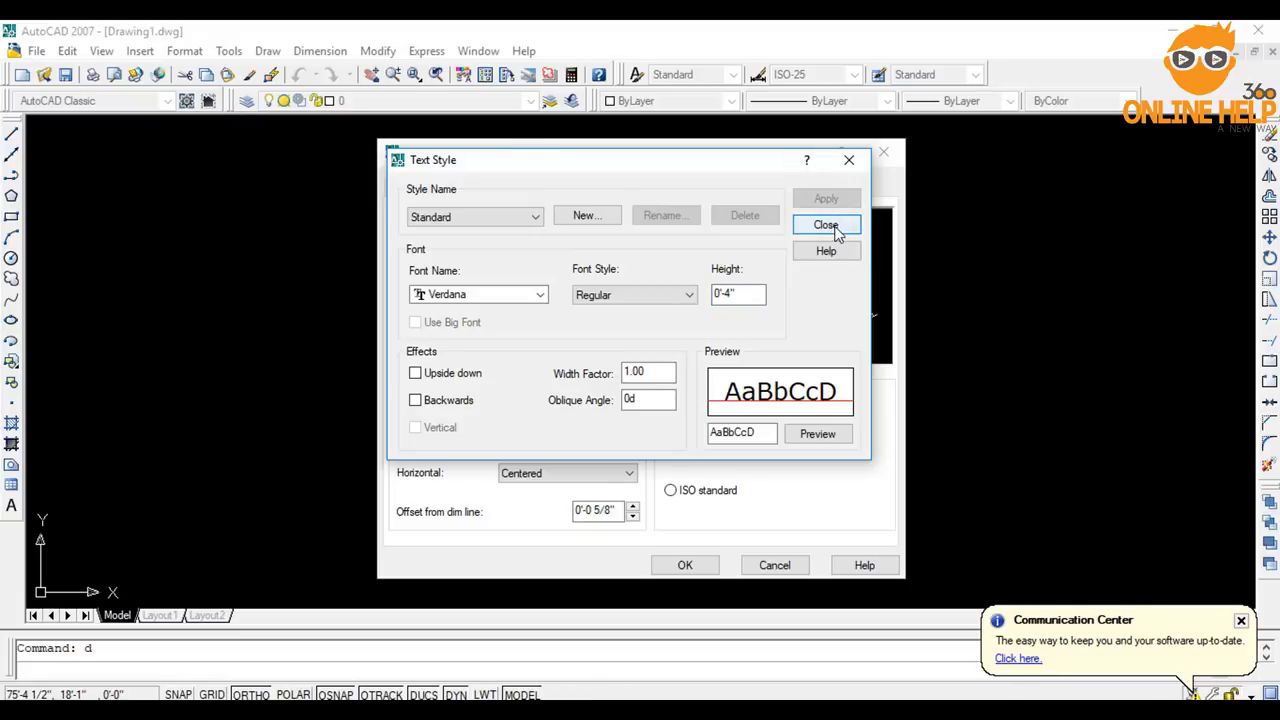
pyautogui.click(826, 225)
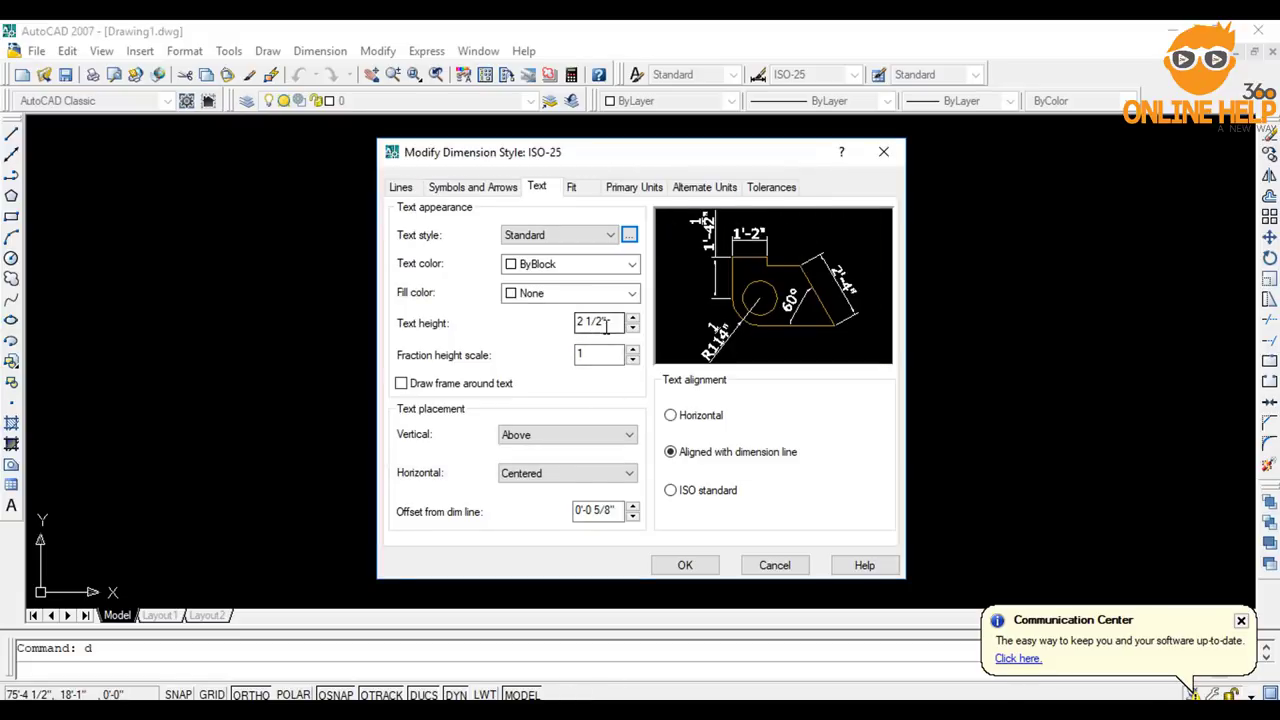
# Step: Accept the ISO-25 dimension style changes, make ISO-25 current, and close the Dimension Style Manager
pyautogui.click(640, 189)
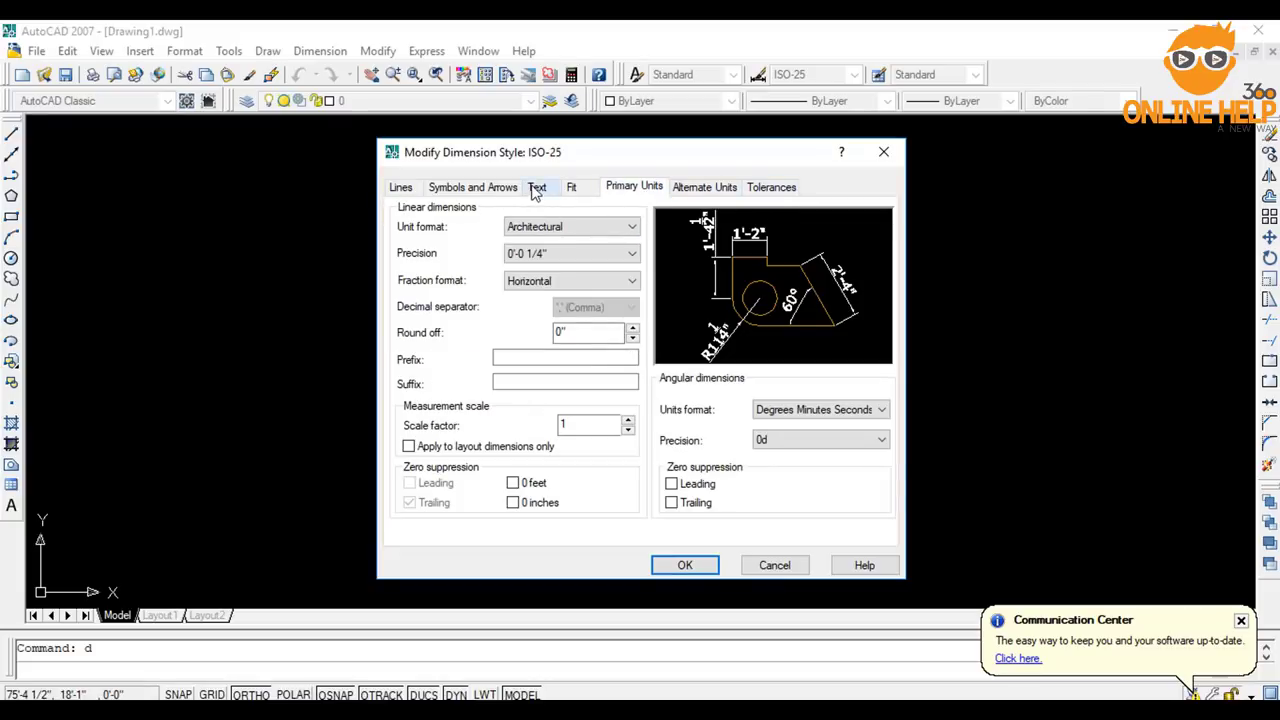
pyautogui.click(686, 567)
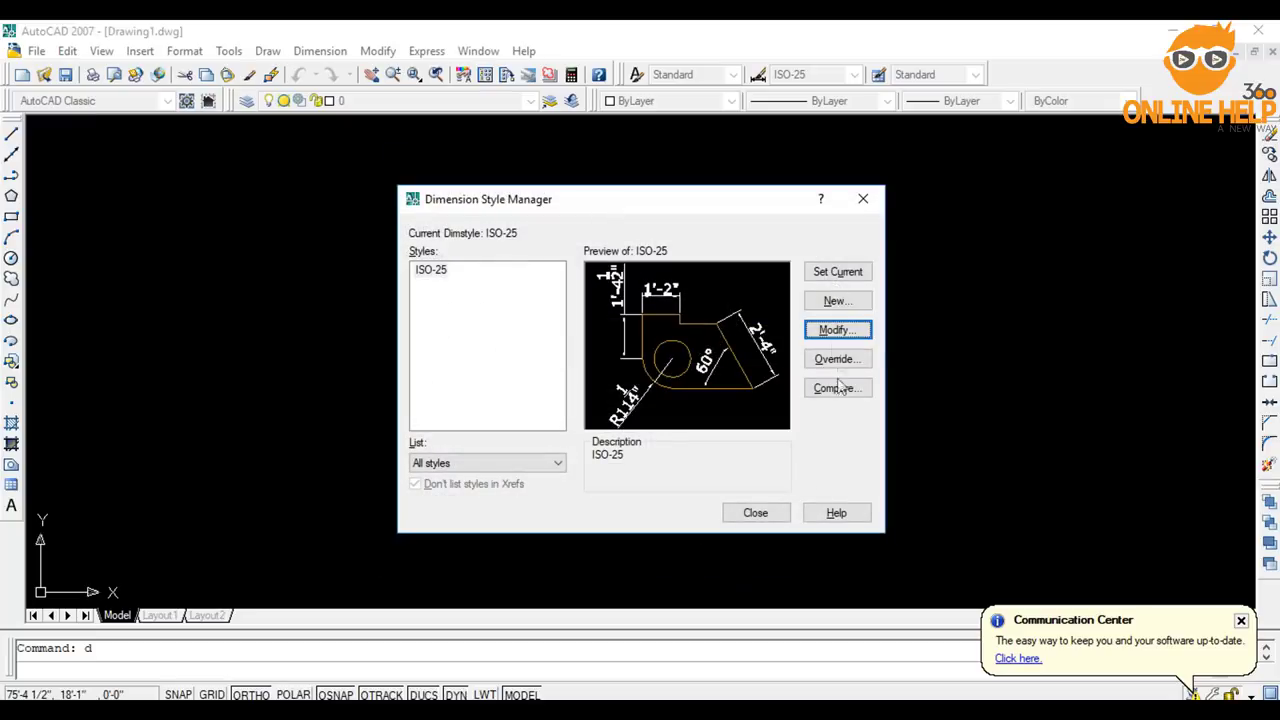
pyautogui.click(842, 274)
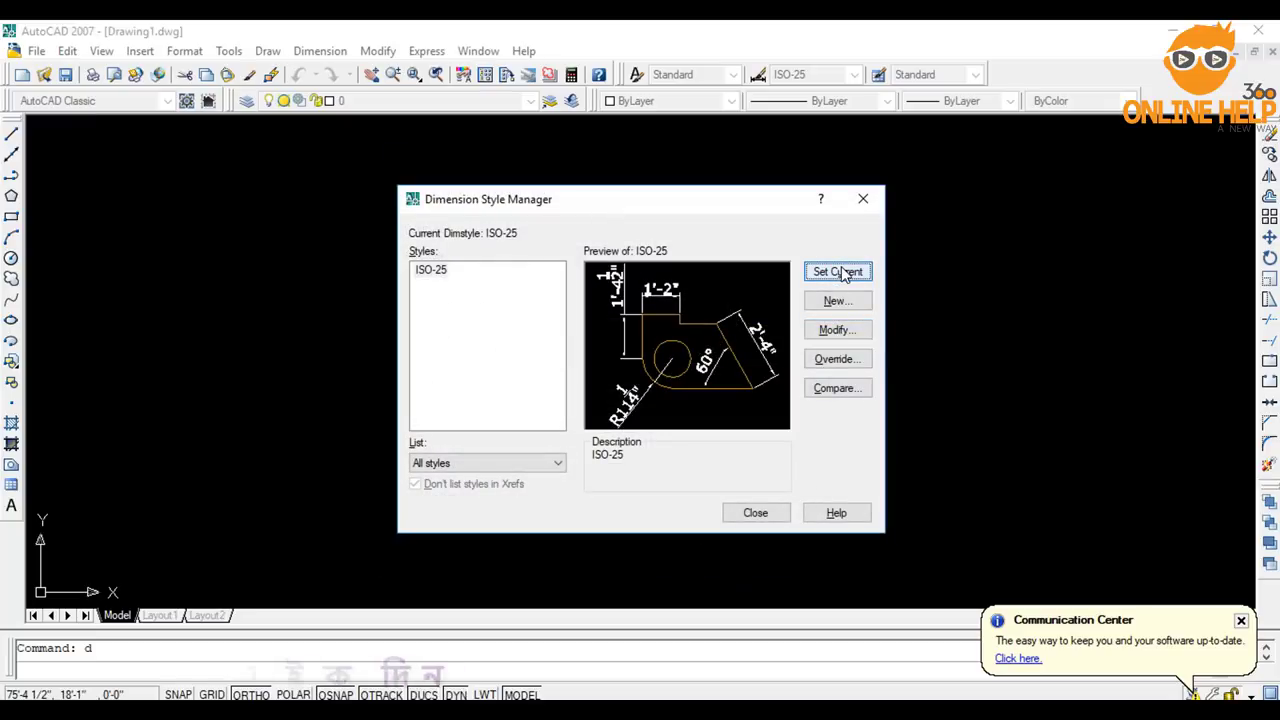
pyautogui.click(755, 512)
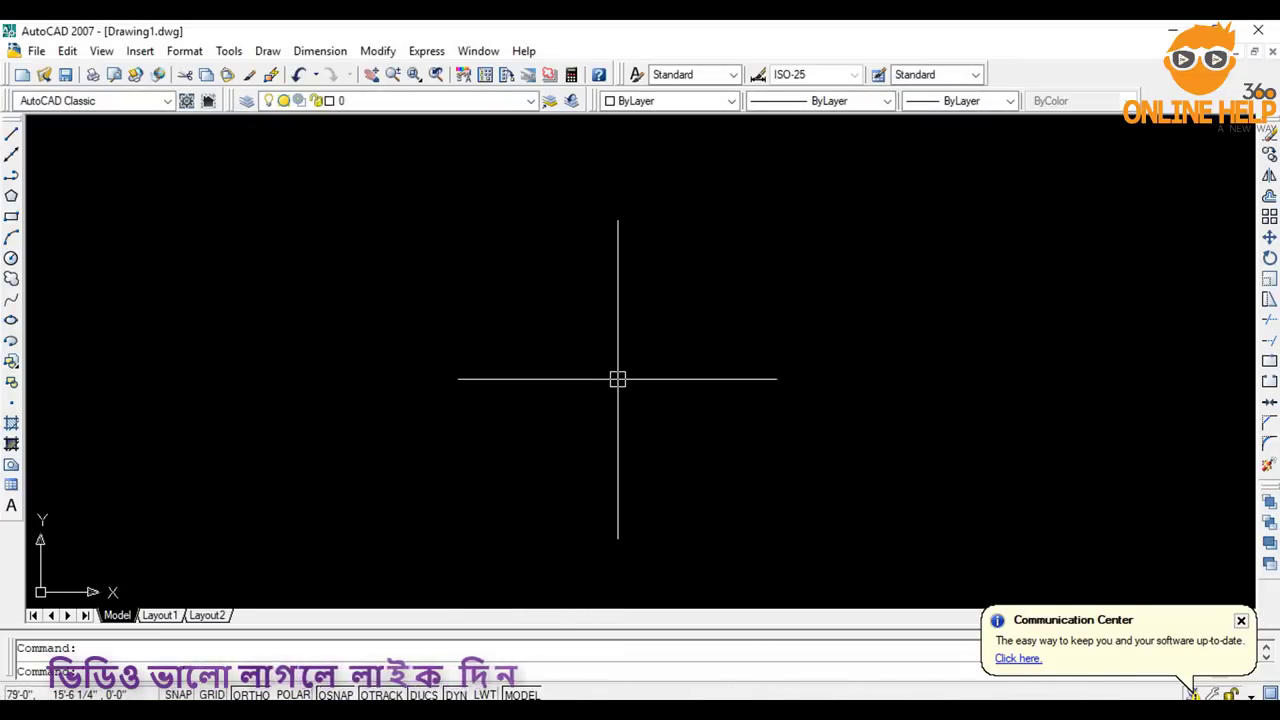
# Step: Pan the view and turn off the UCS Icon Origin display under View > Display
pyautogui.moveTo(617, 379); pyautogui.dragTo(194, 460, button='middle')
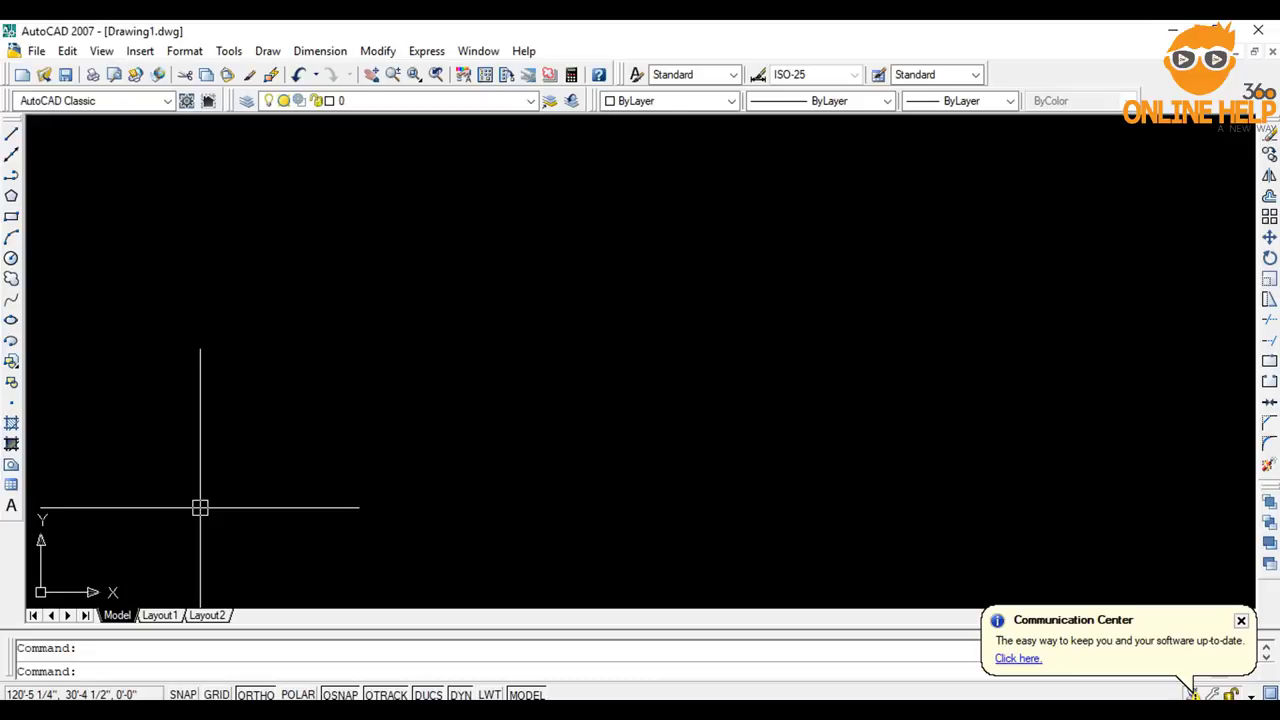
pyautogui.click(102, 52)
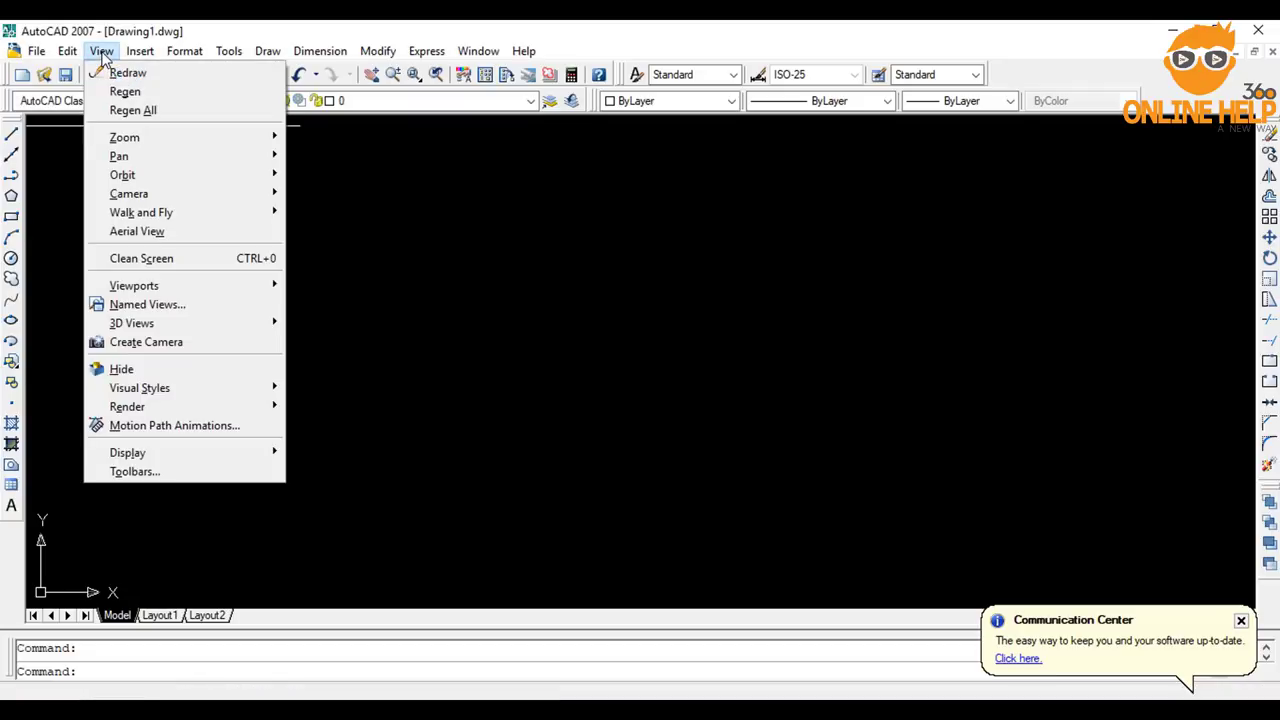
pyautogui.moveTo(152, 460)
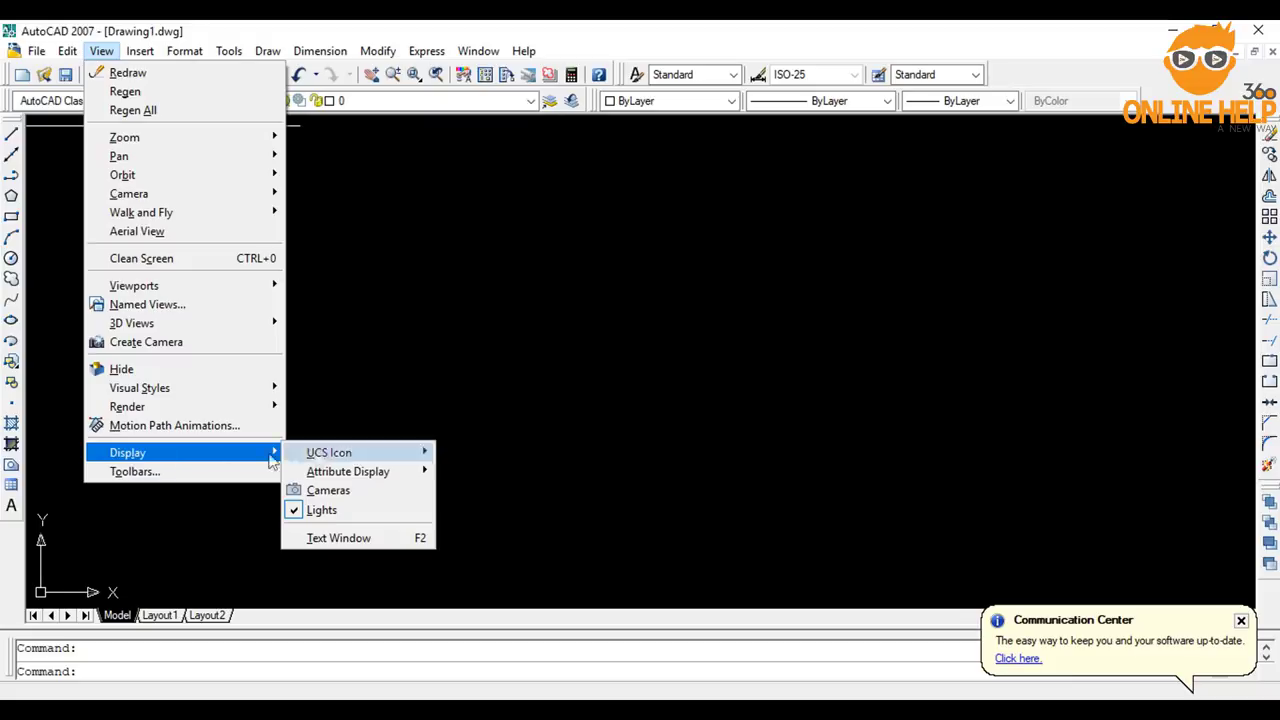
pyautogui.moveTo(320, 452)
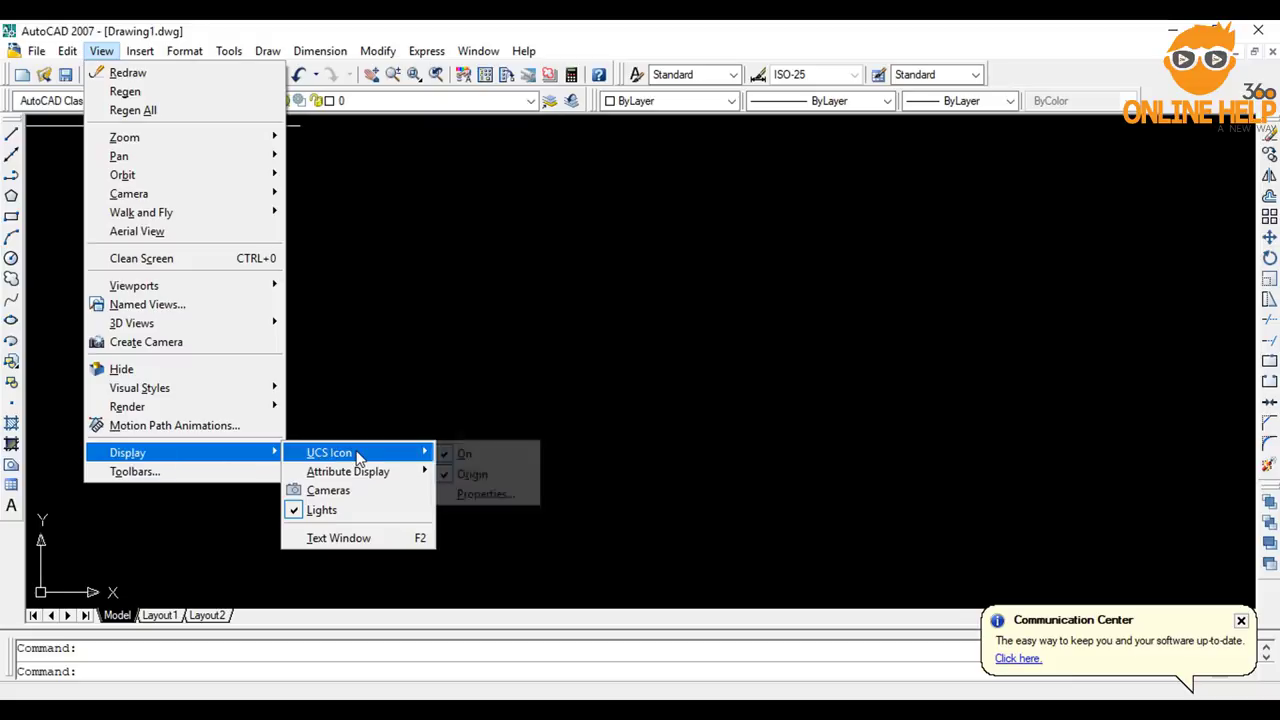
pyautogui.click(488, 475)
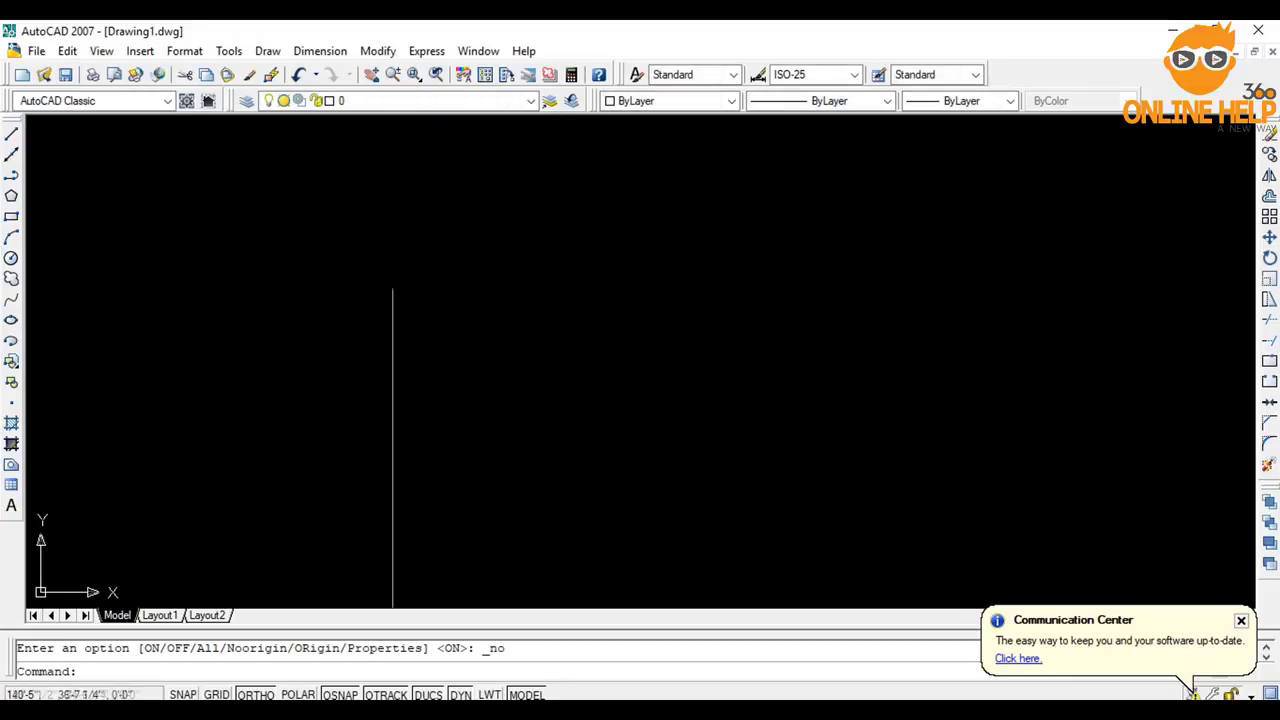
# Step: Recheck the UCS Icon menu to confirm Origin is off, then dismiss it
pyautogui.click(101, 51)
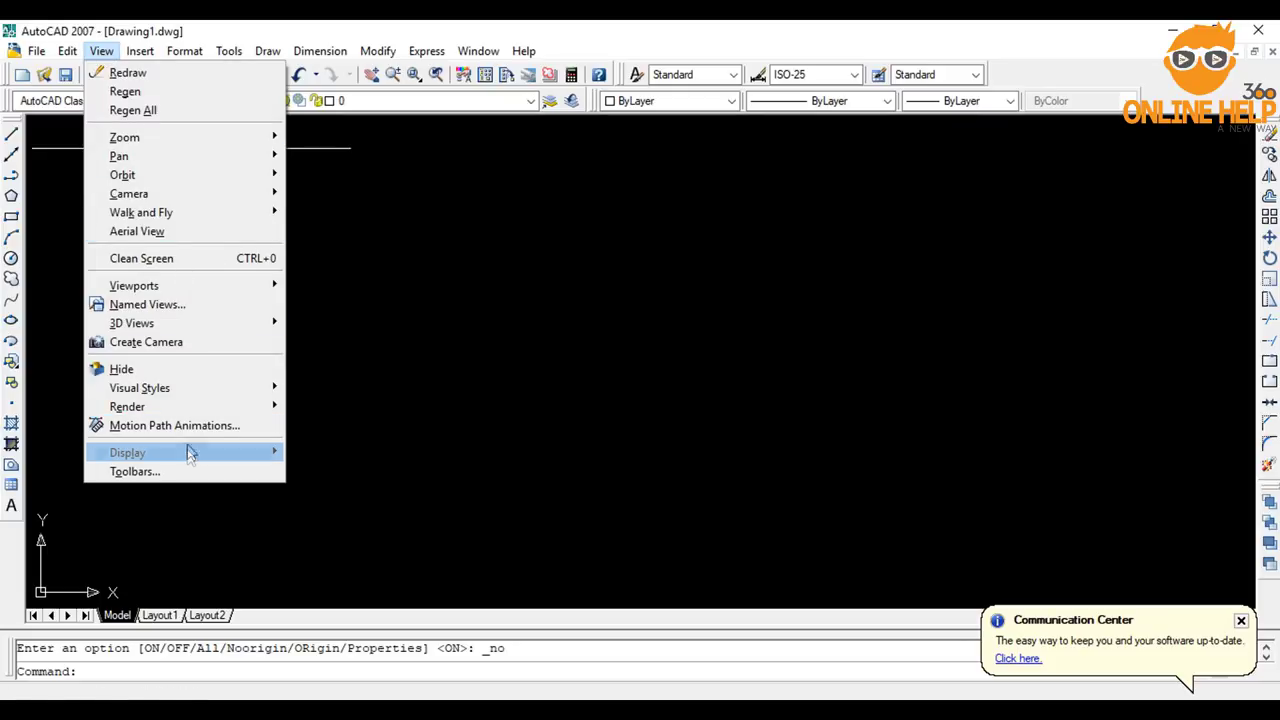
pyautogui.moveTo(200, 455)
pyautogui.moveTo(355, 456)
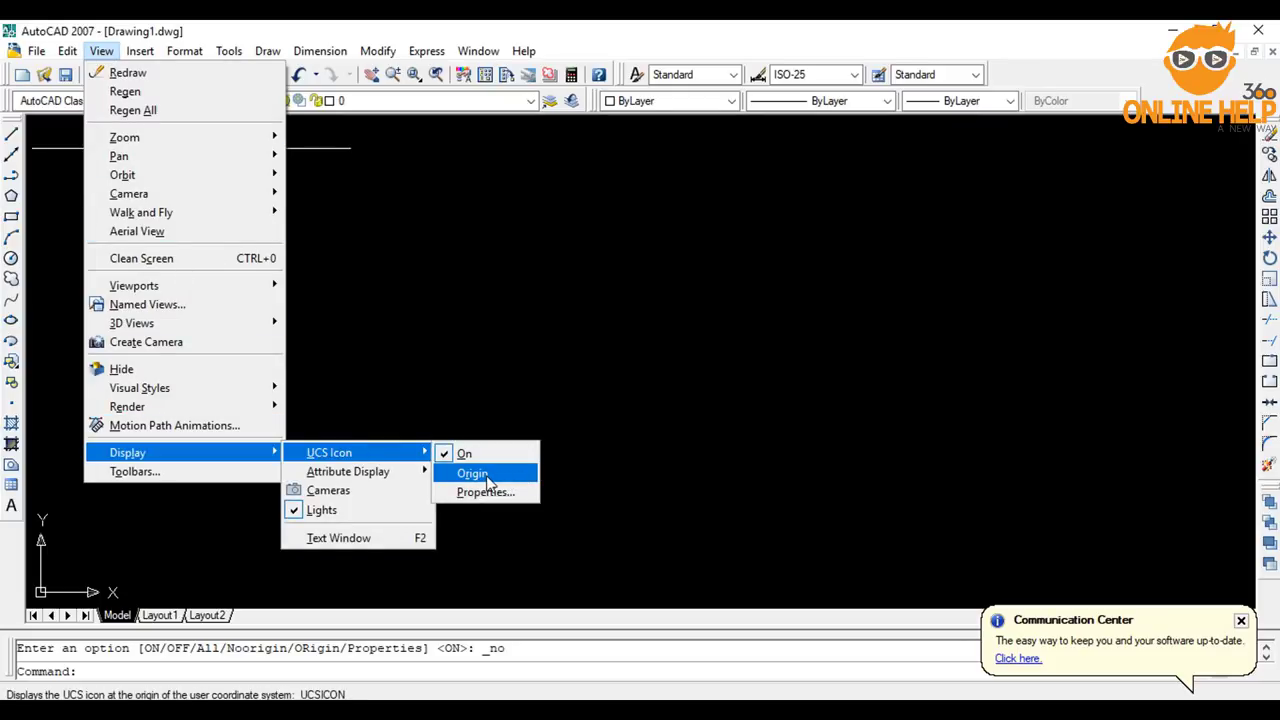
pyautogui.click(562, 323)
pyautogui.click(300, 500)
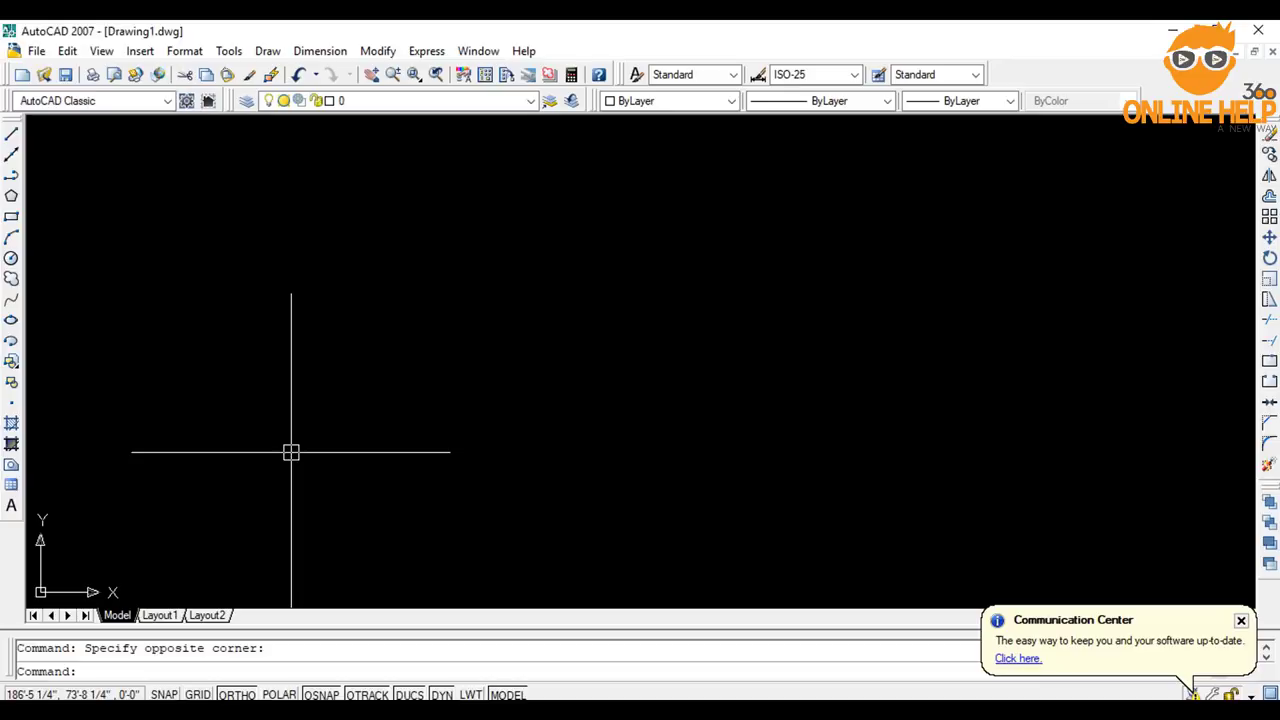
# Step: Set the drawing limits from 0,0 to 200',200' with the LIMITS command
pyautogui.write('l')
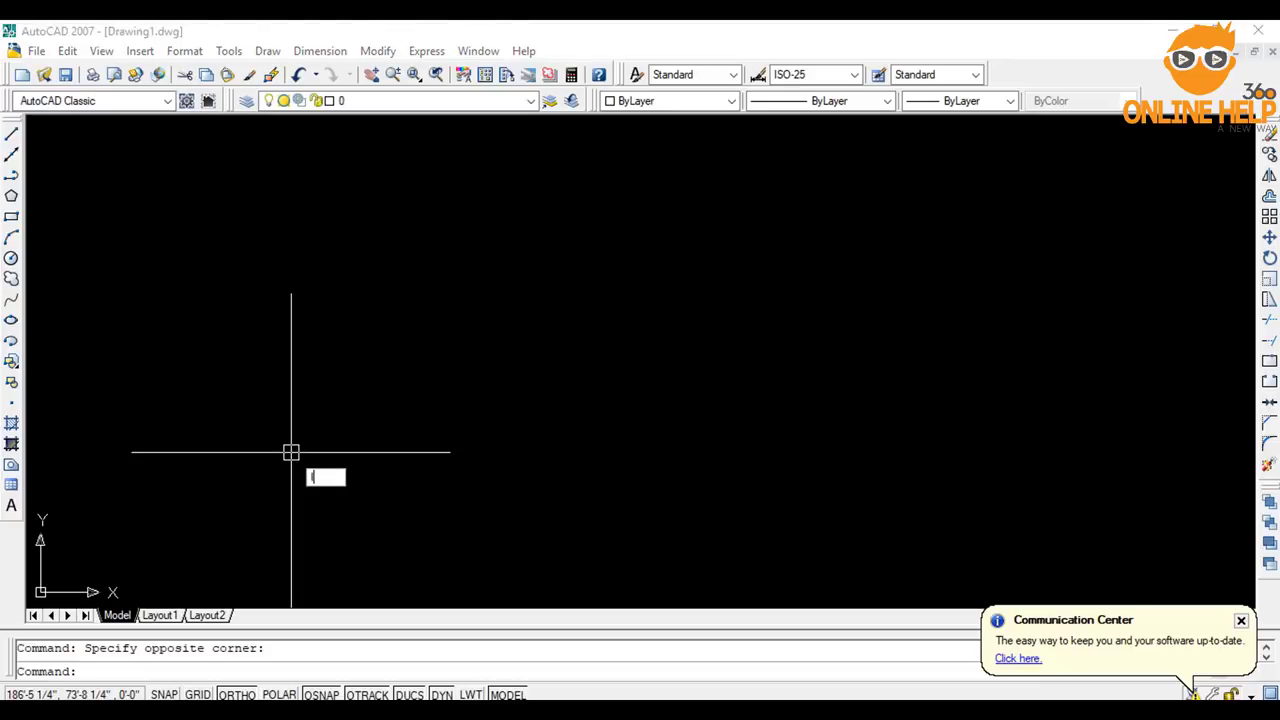
pyautogui.write('imits')
pyautogui.press('Return')
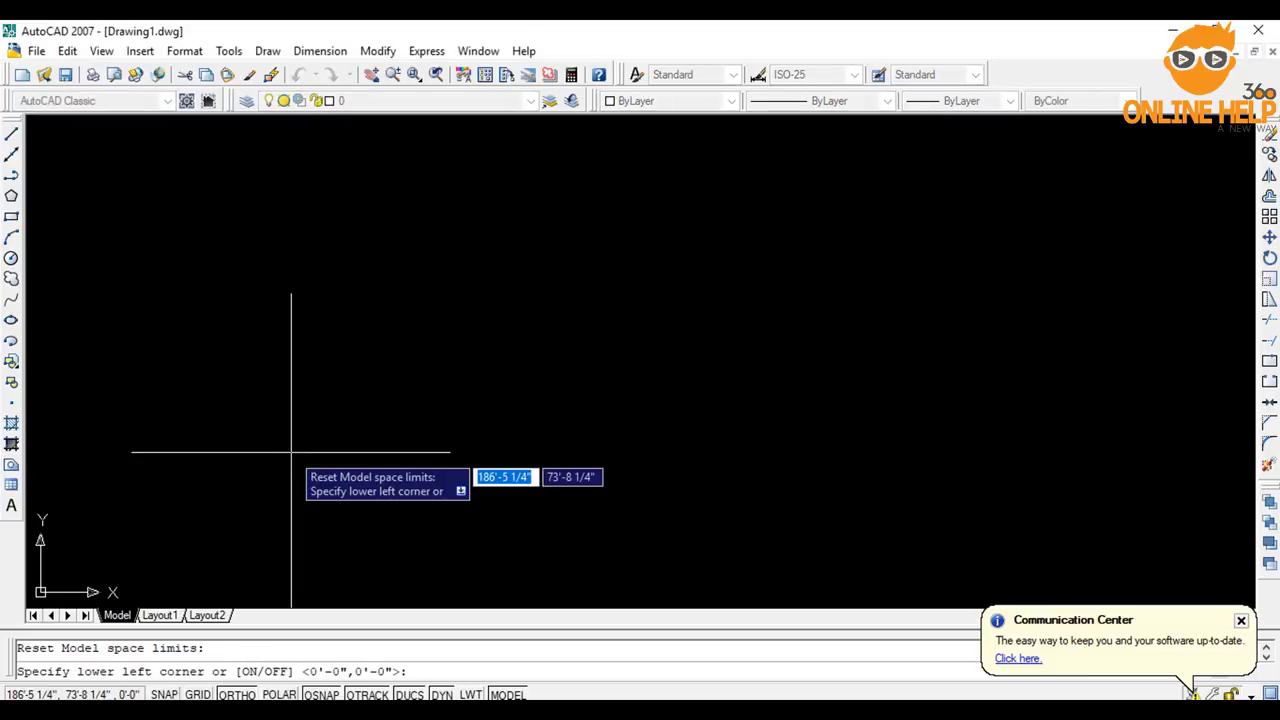
pyautogui.press('Return')
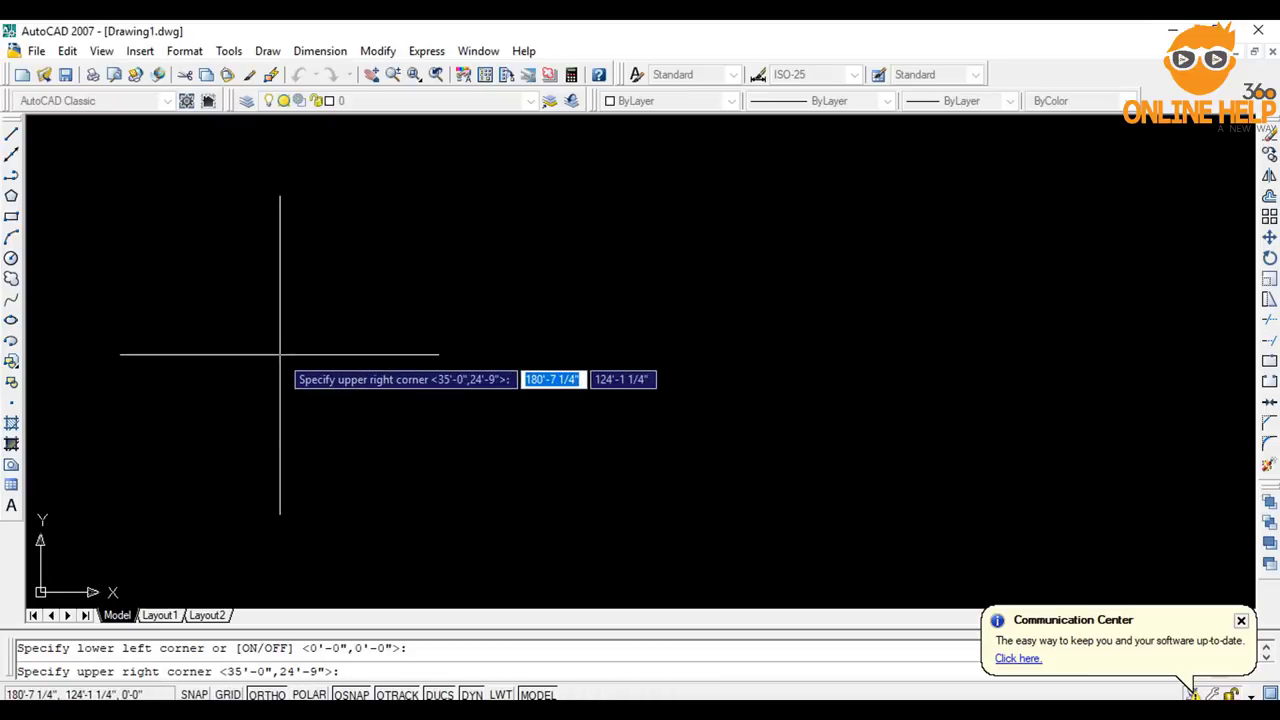
pyautogui.write('200')
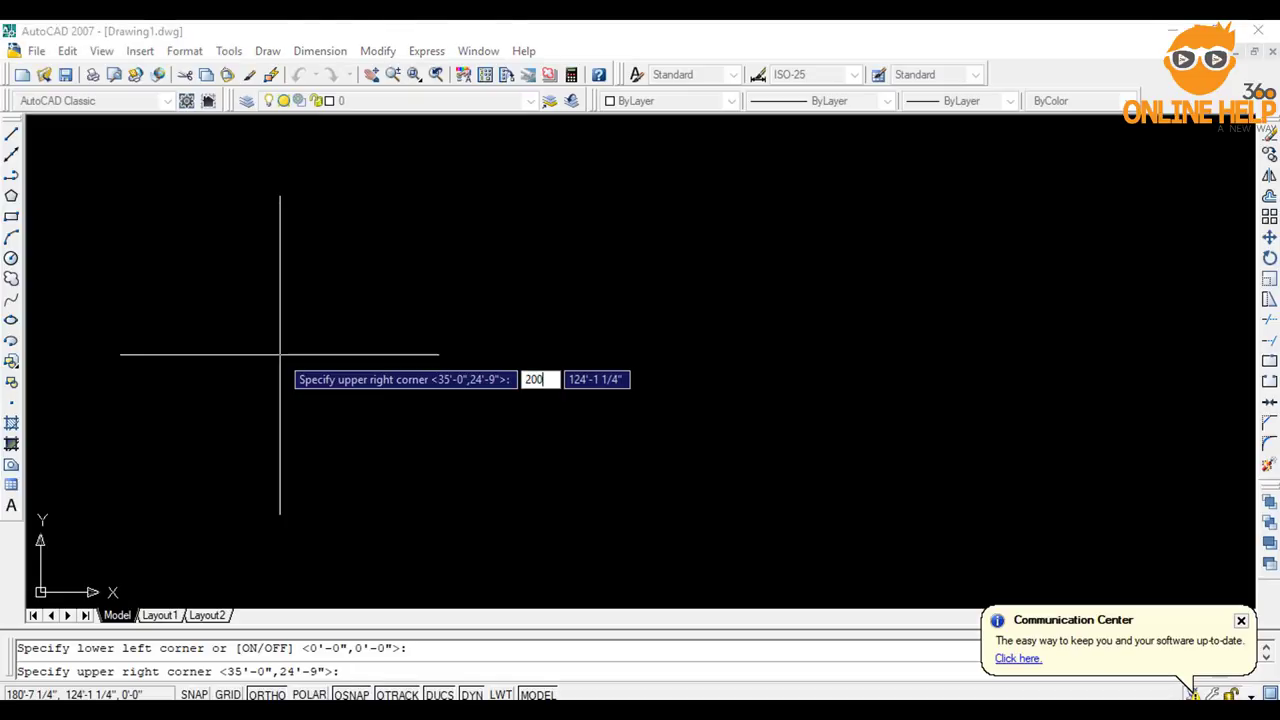
pyautogui.write("'")
pyautogui.press('Tab')
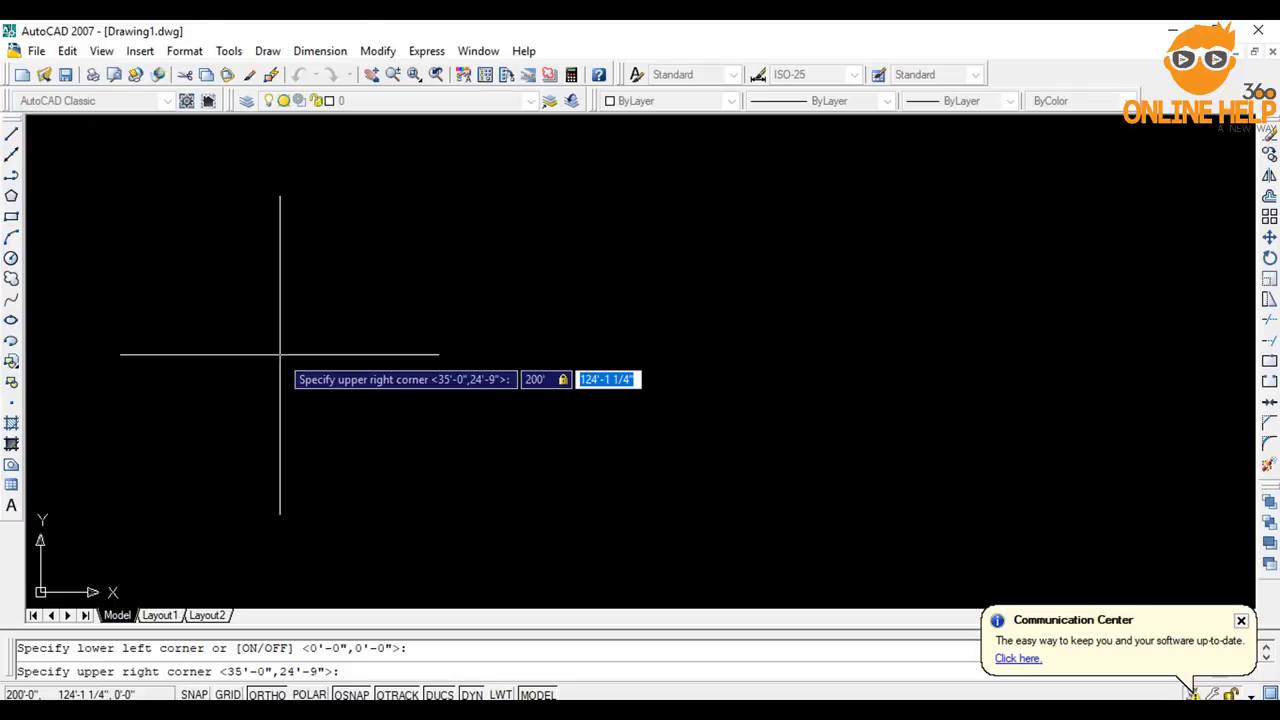
pyautogui.write('200')
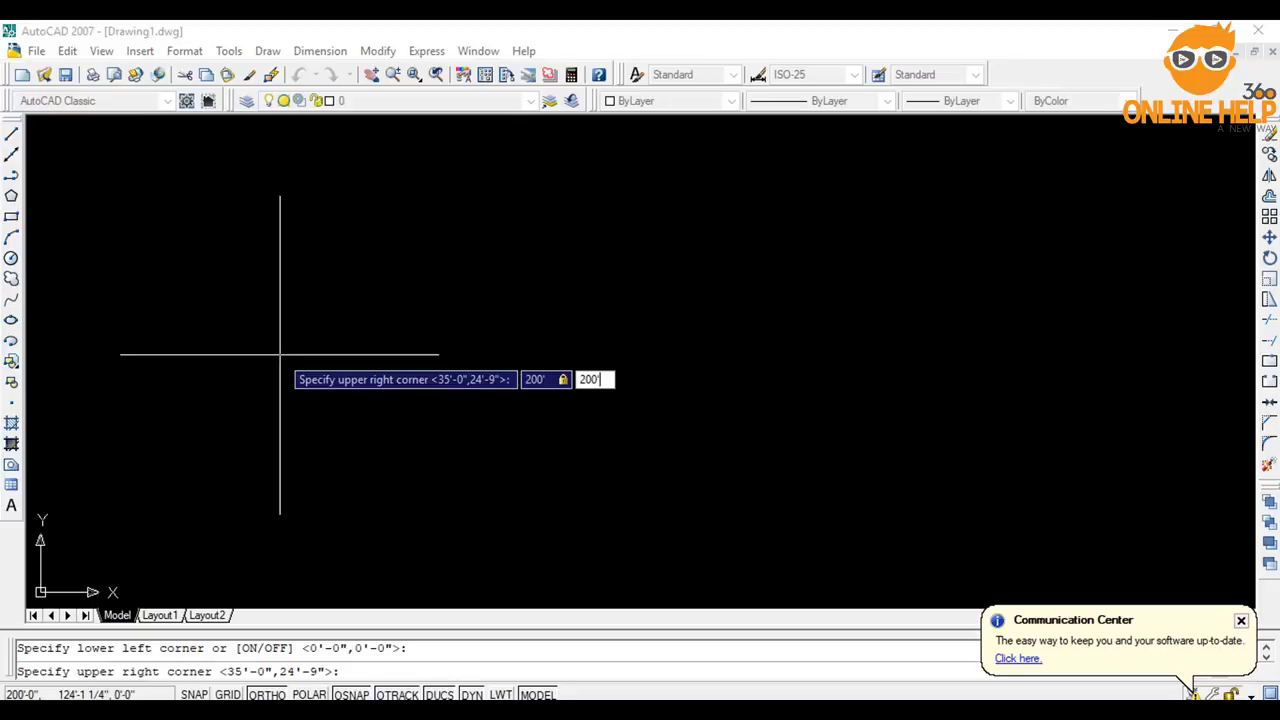
pyautogui.press('Return')
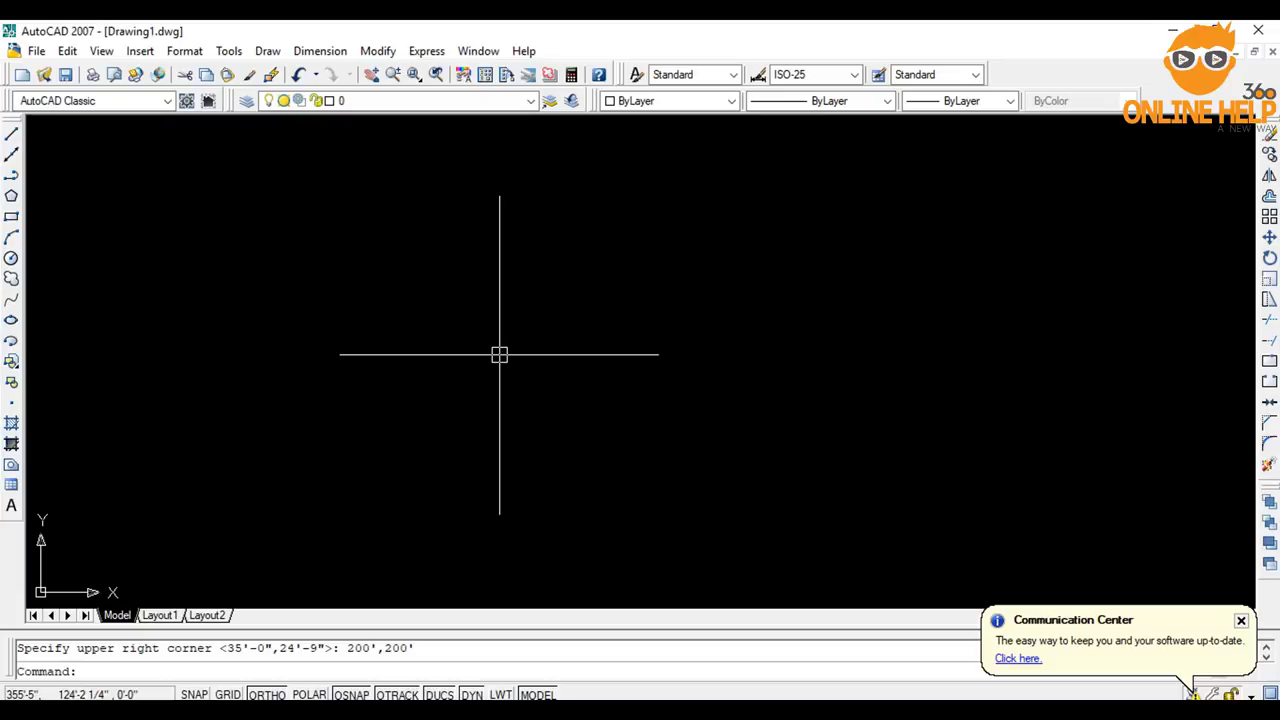
# Step: Zoom to the drawing extents and bring up Drafting Settings with DS
pyautogui.write('z')
pyautogui.press('Return')
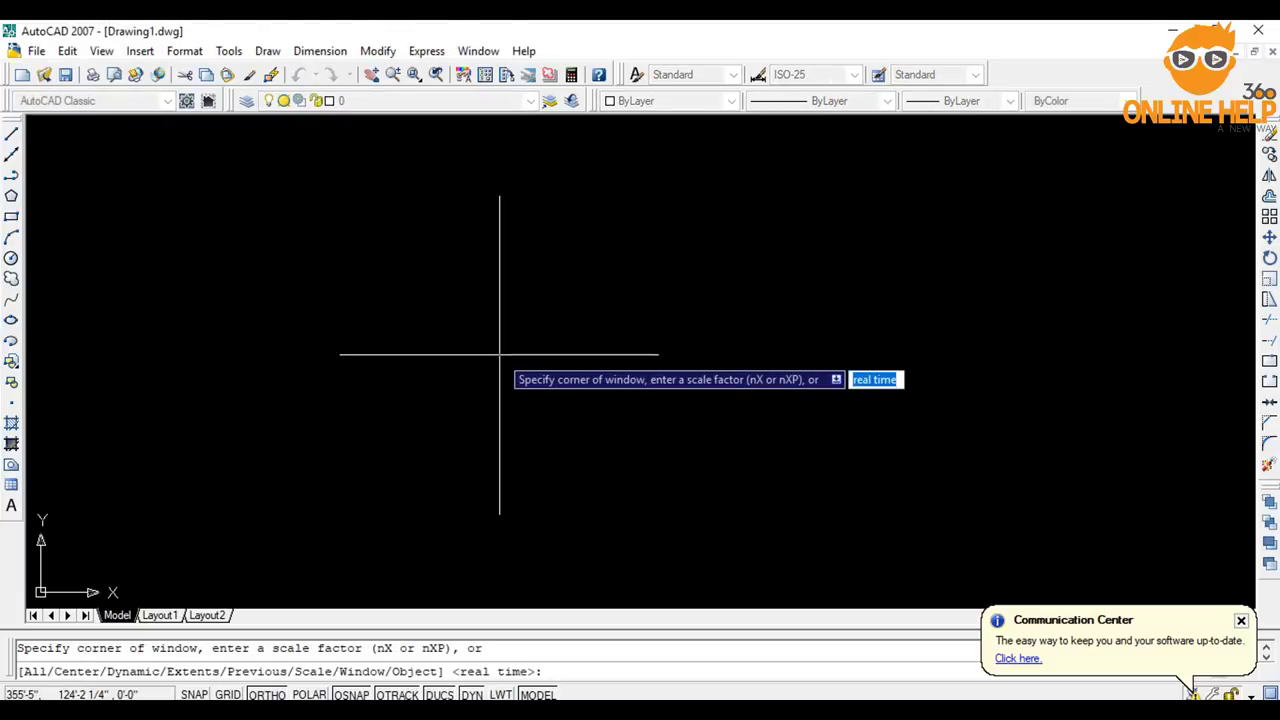
pyautogui.write('e')
pyautogui.press('Return')
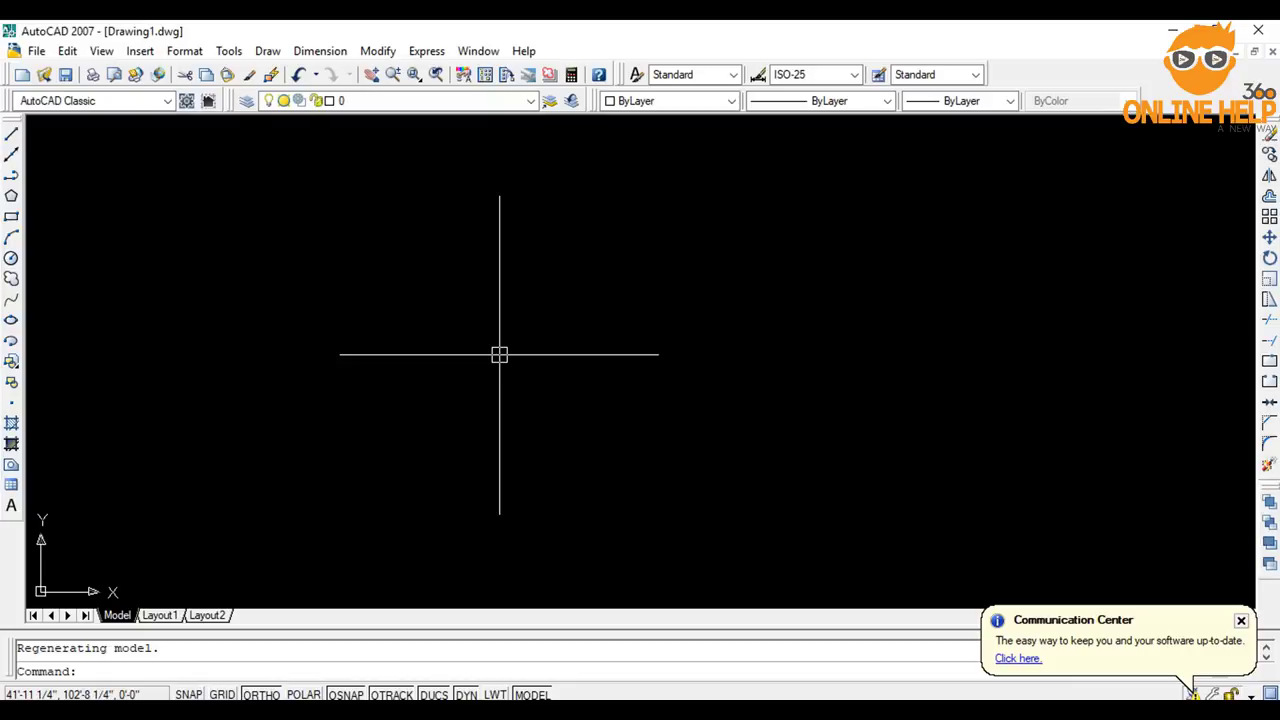
pyautogui.write('ds')
pyautogui.press('Return')
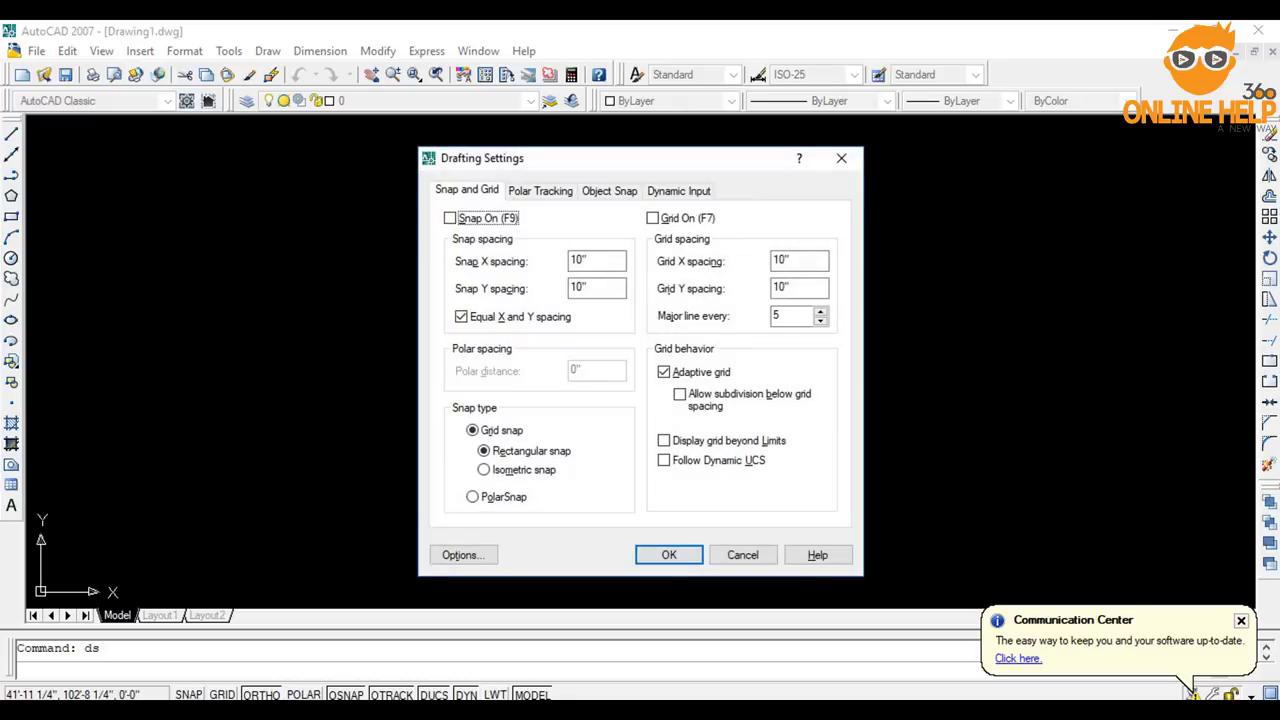
# Step: Turn on Object Snap and Object Snap Tracking with all snap modes selected, and confirm
pyautogui.click(618, 194)
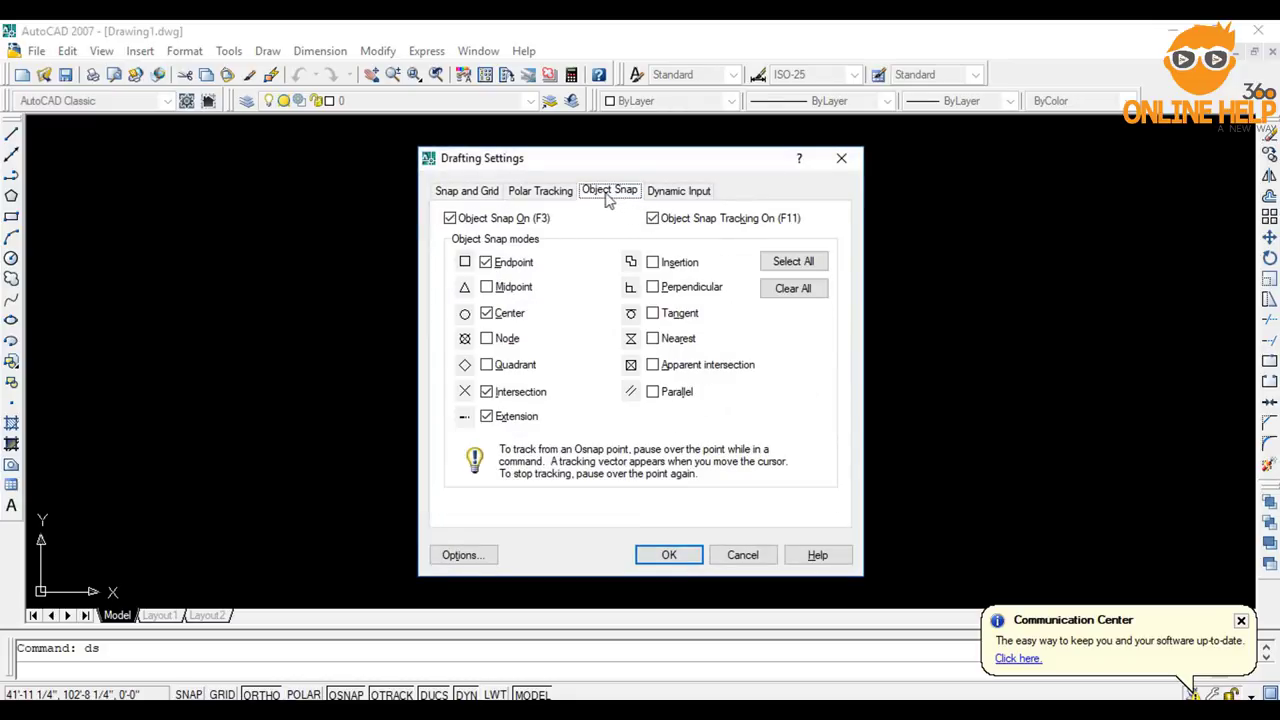
pyautogui.click(840, 159)
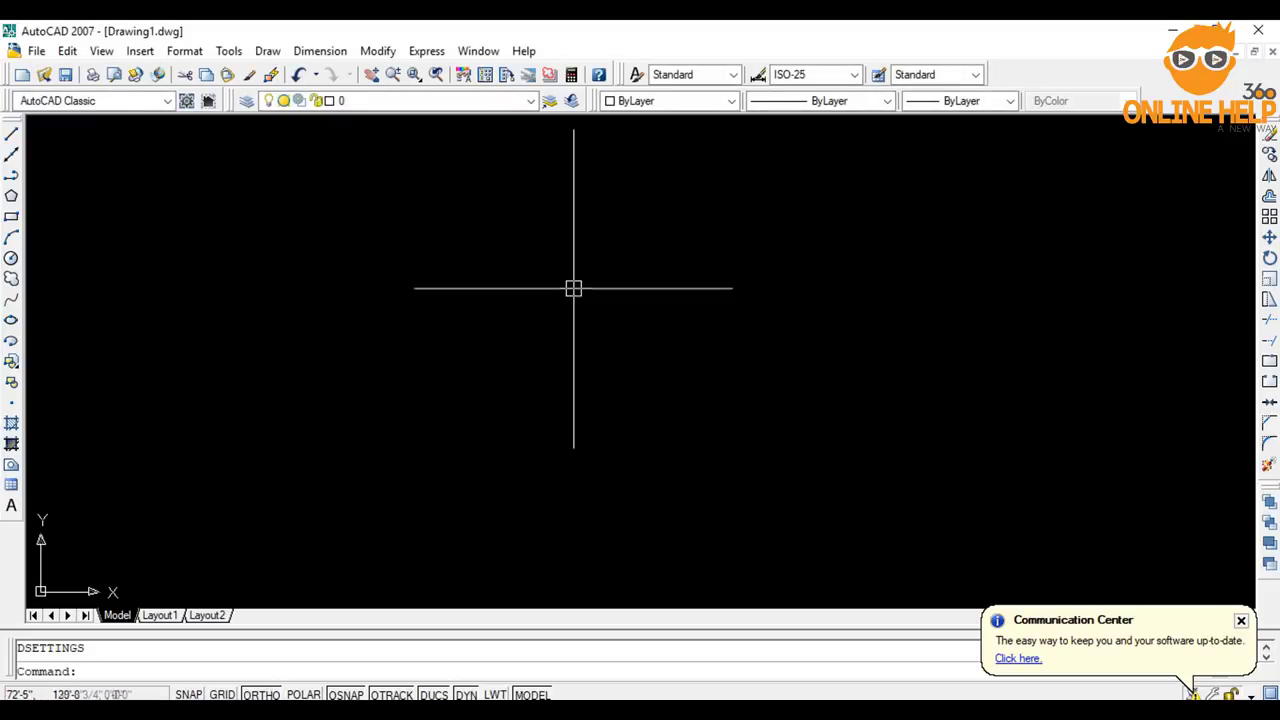
pyautogui.write('os')
pyautogui.press('Return')
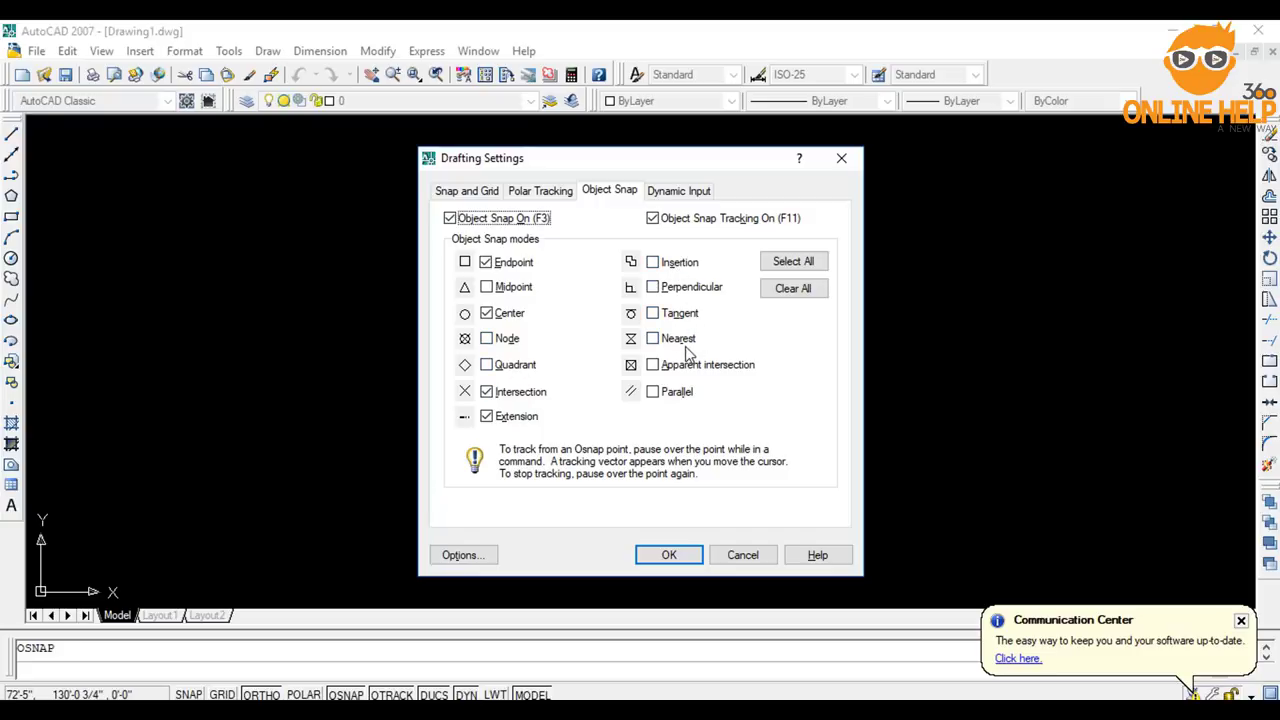
pyautogui.click(799, 261)
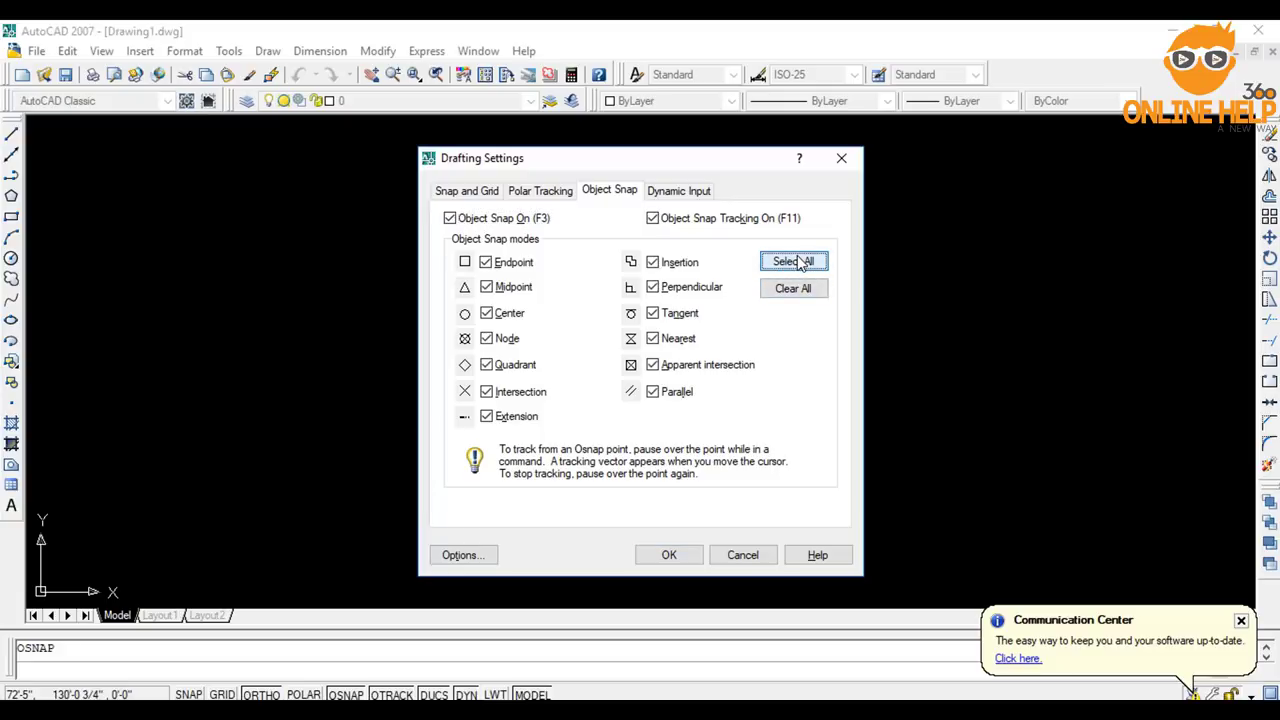
pyautogui.click(652, 218)
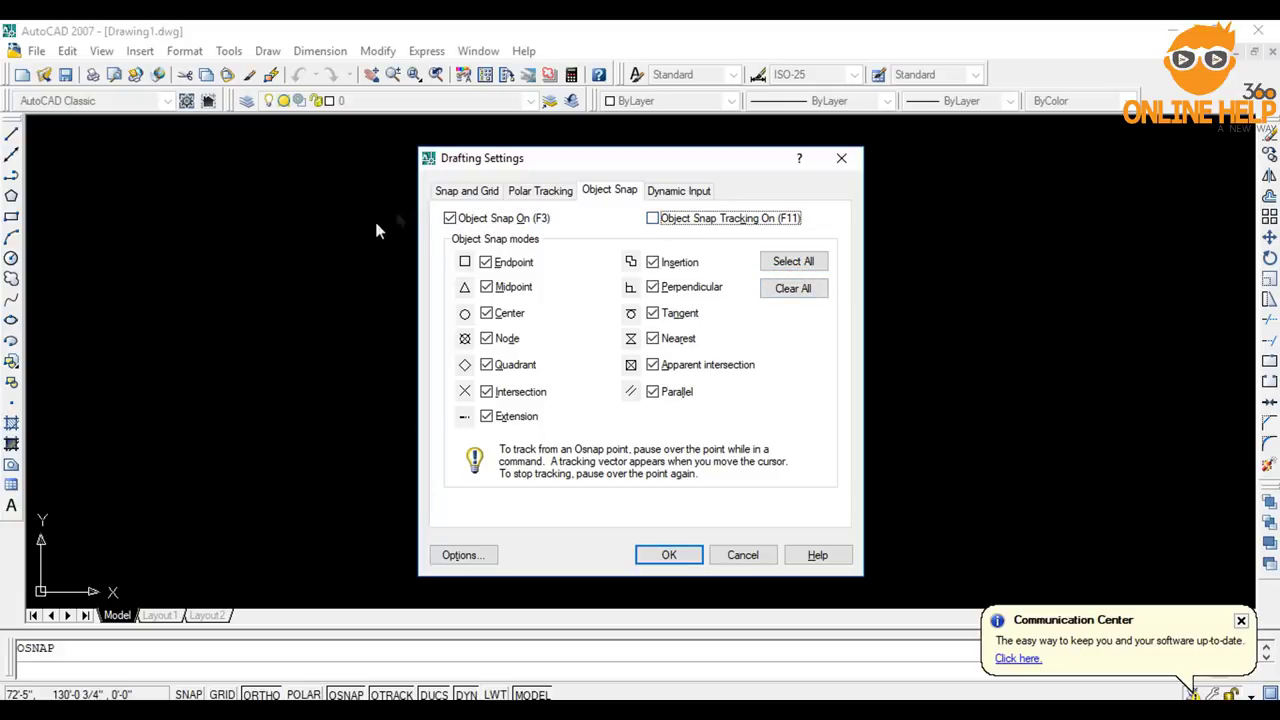
pyautogui.click(449, 219)
pyautogui.click(652, 218)
pyautogui.click(450, 218)
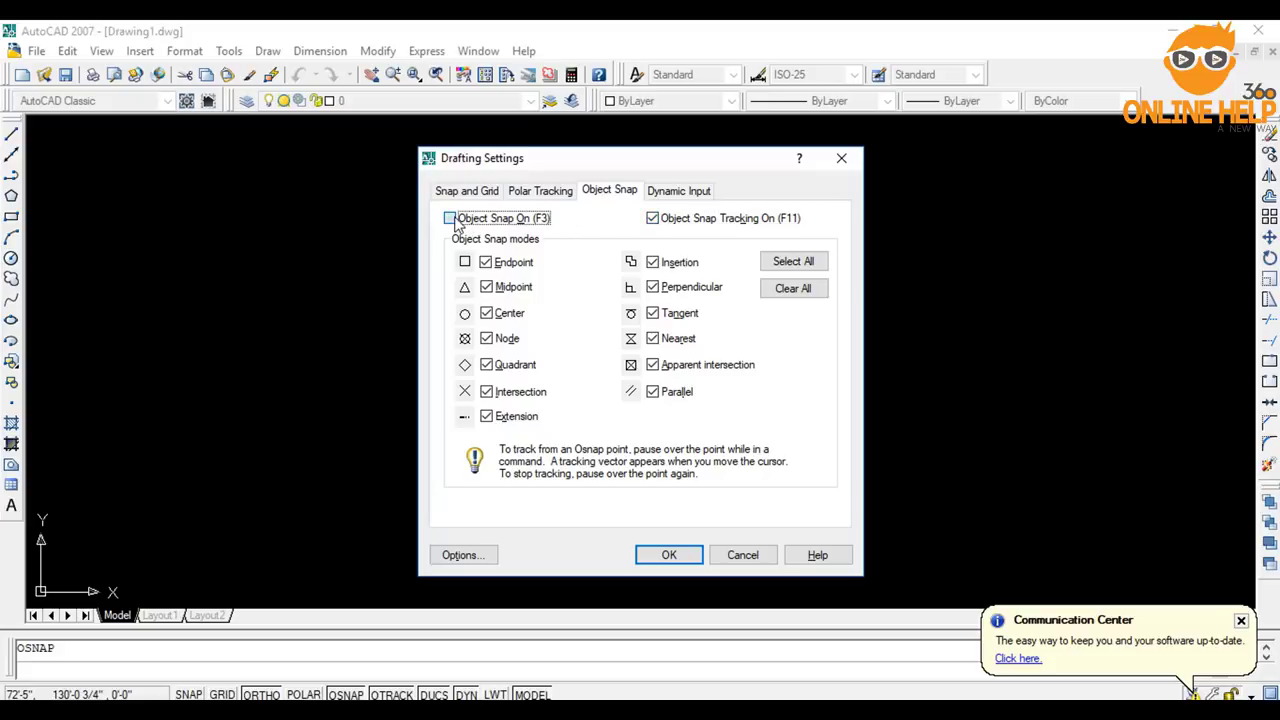
pyautogui.click(792, 262)
pyautogui.click(669, 555)
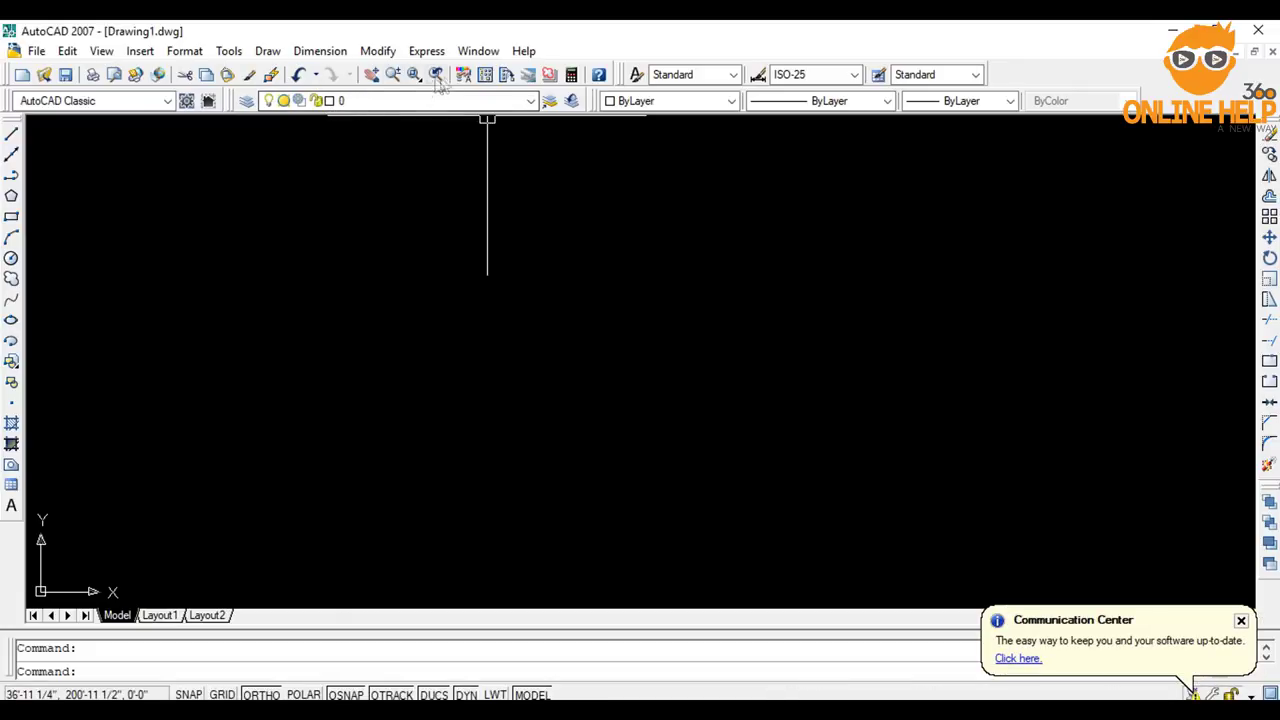
# Step: Add the Dimension toolbar and dock it beneath the top toolbars
pyautogui.rightClick(487, 82)
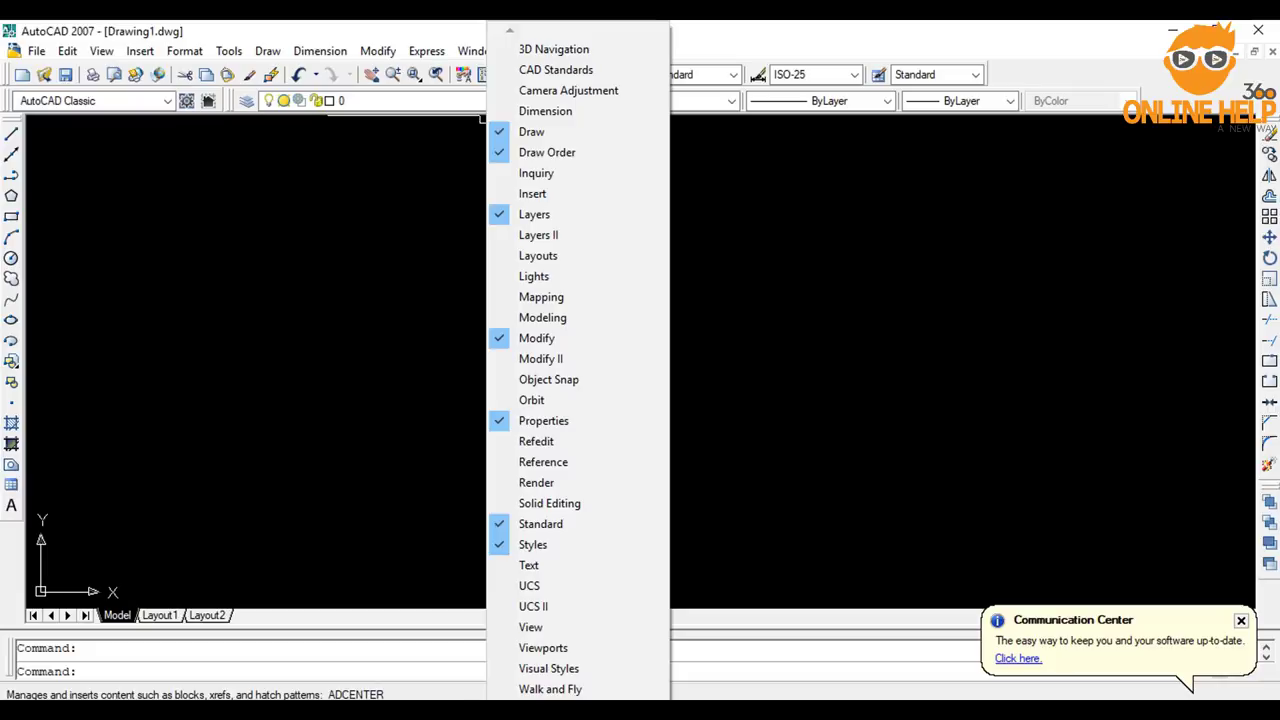
pyautogui.click(558, 118)
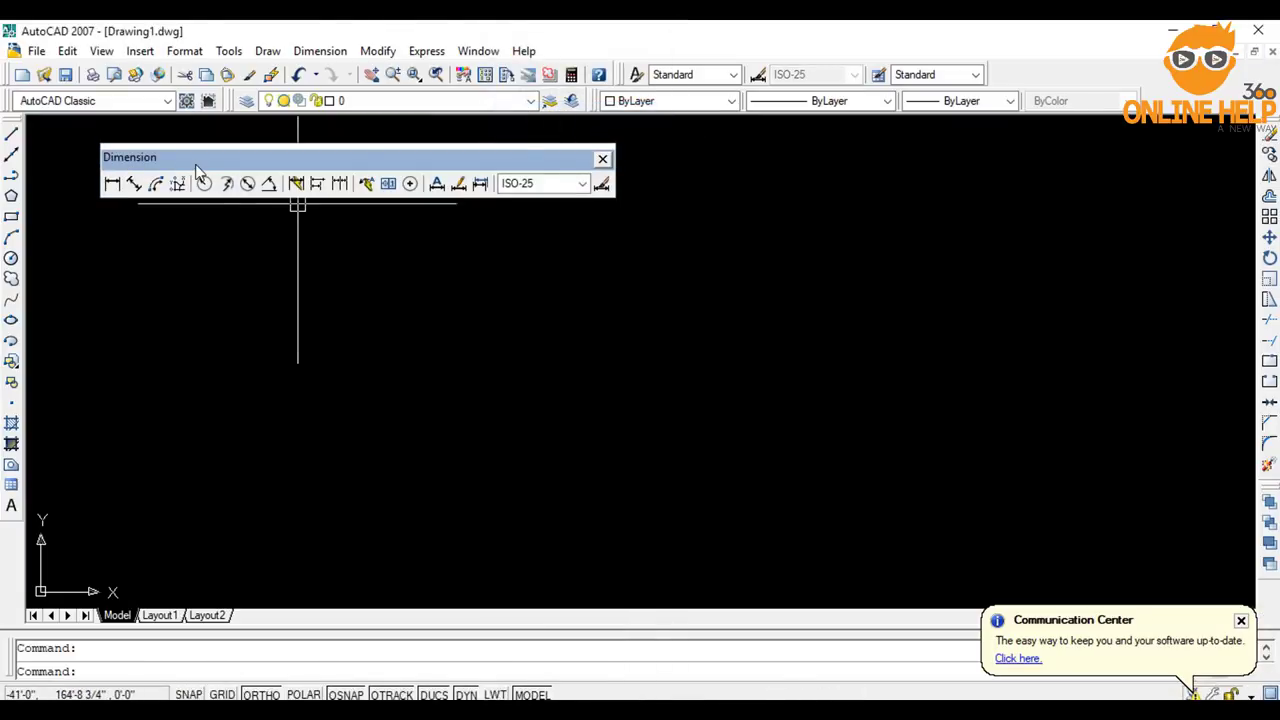
pyautogui.moveTo(209, 162); pyautogui.dragTo(127, 130)
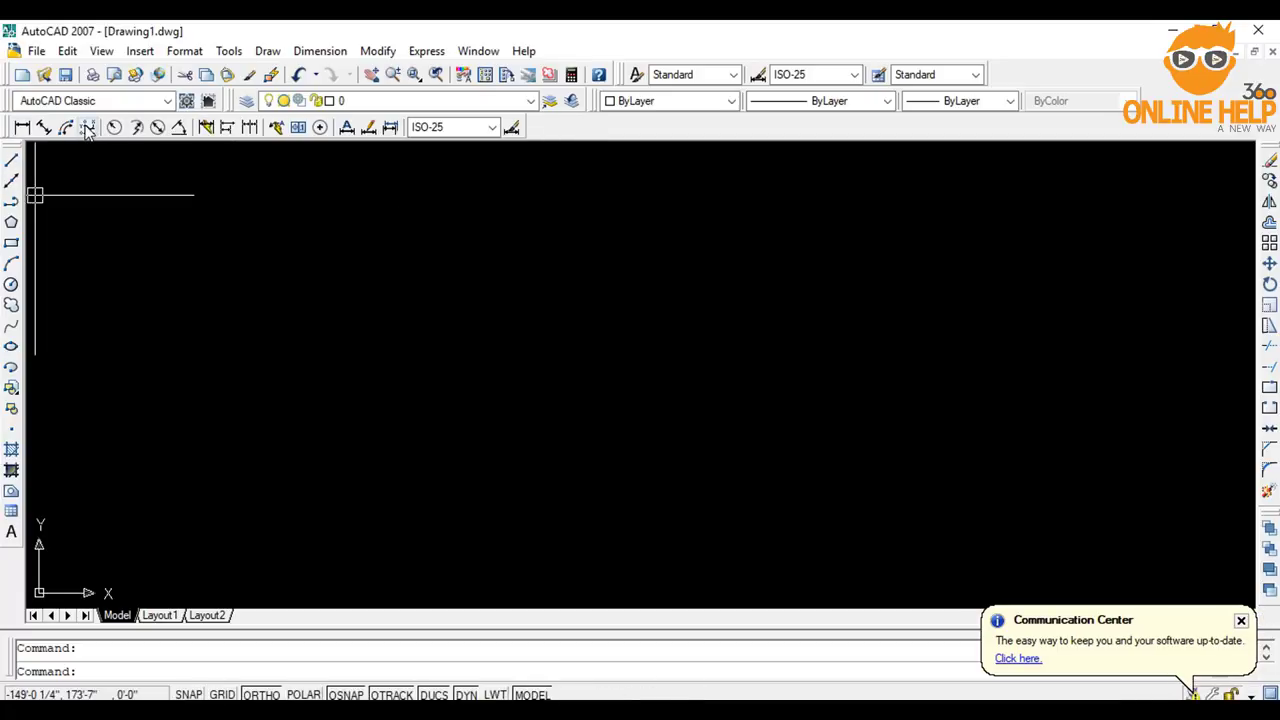
# Step: Add the UCS II toolbar and dock it in the top toolbar rows
pyautogui.rightClick(347, 127)
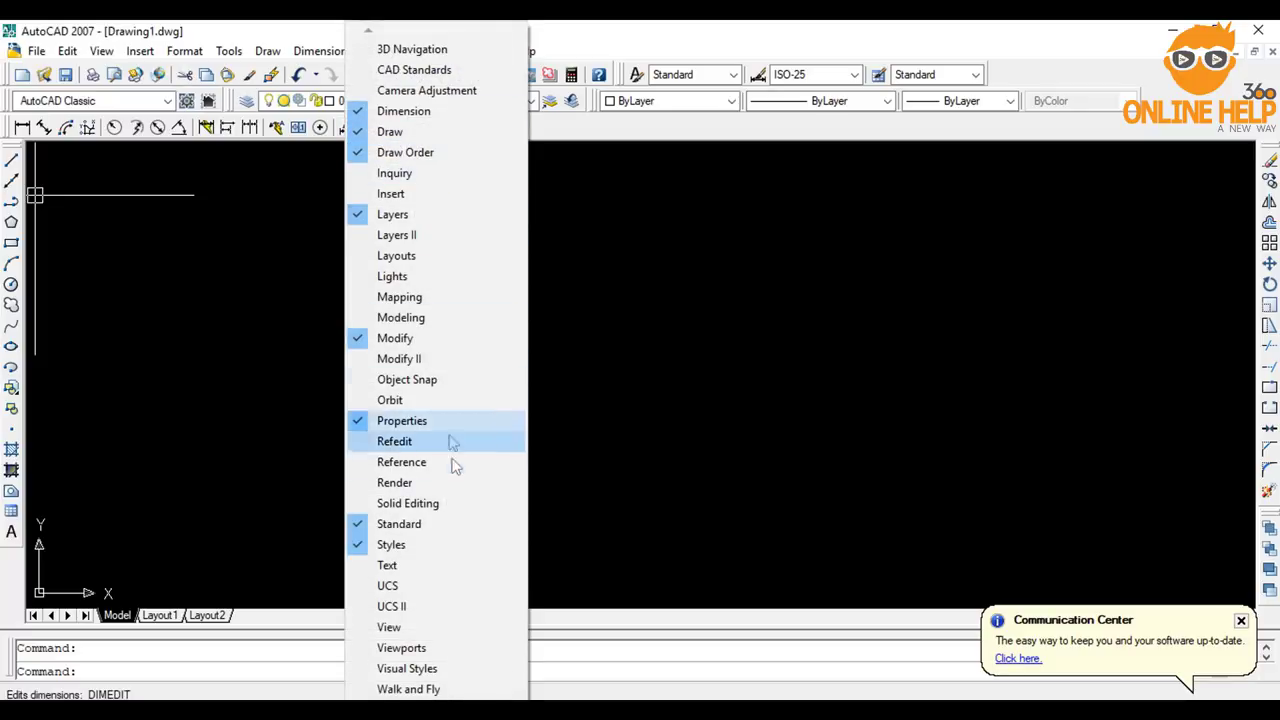
pyautogui.click(415, 586)
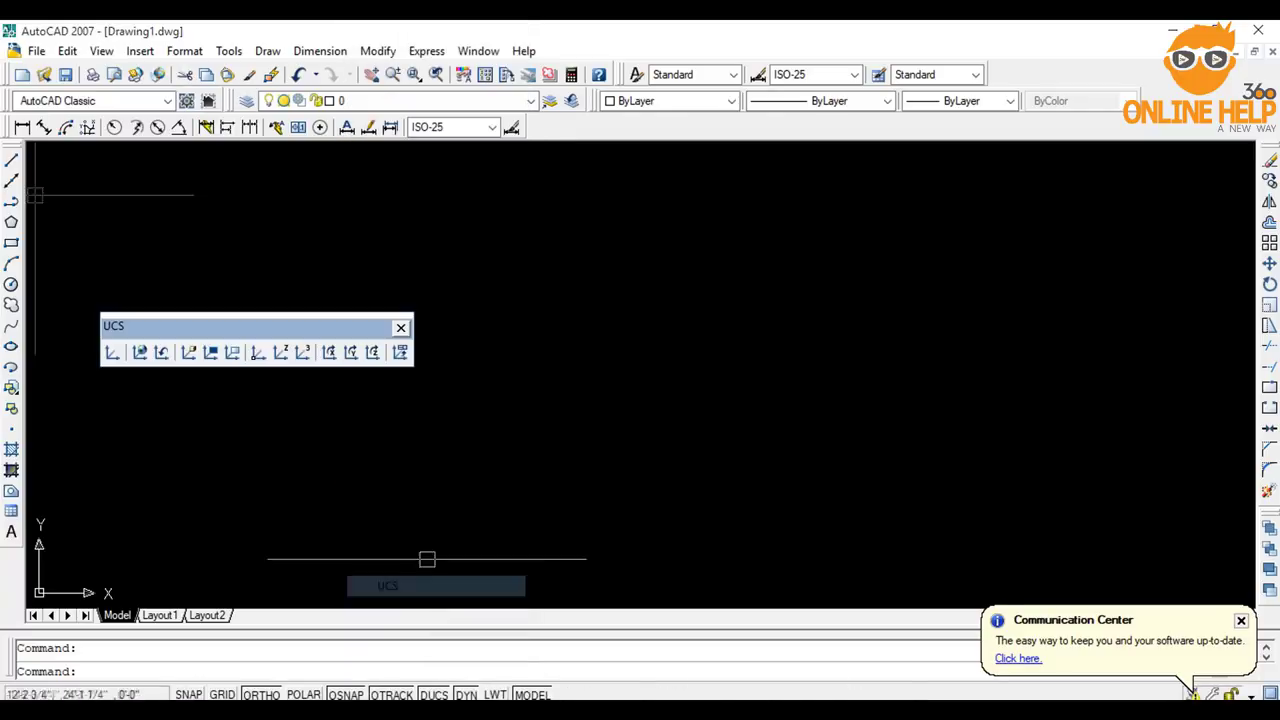
pyautogui.click(400, 327)
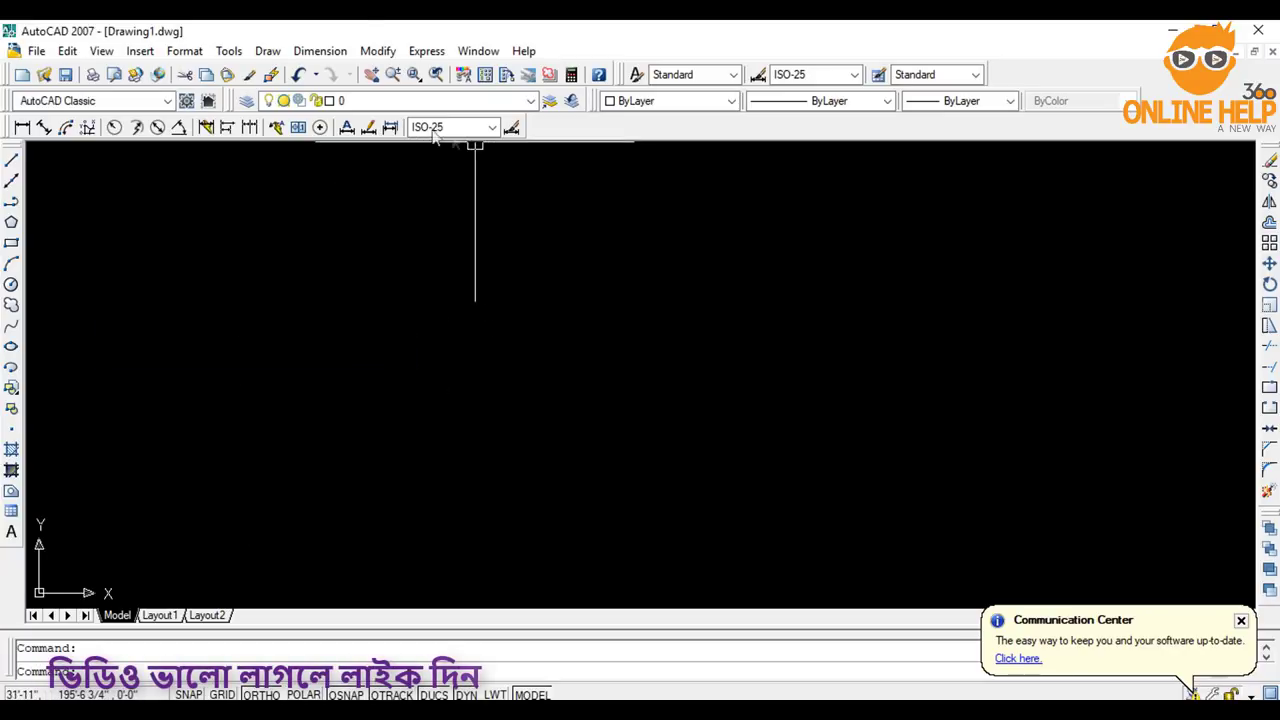
pyautogui.rightClick(388, 127)
pyautogui.click(456, 606)
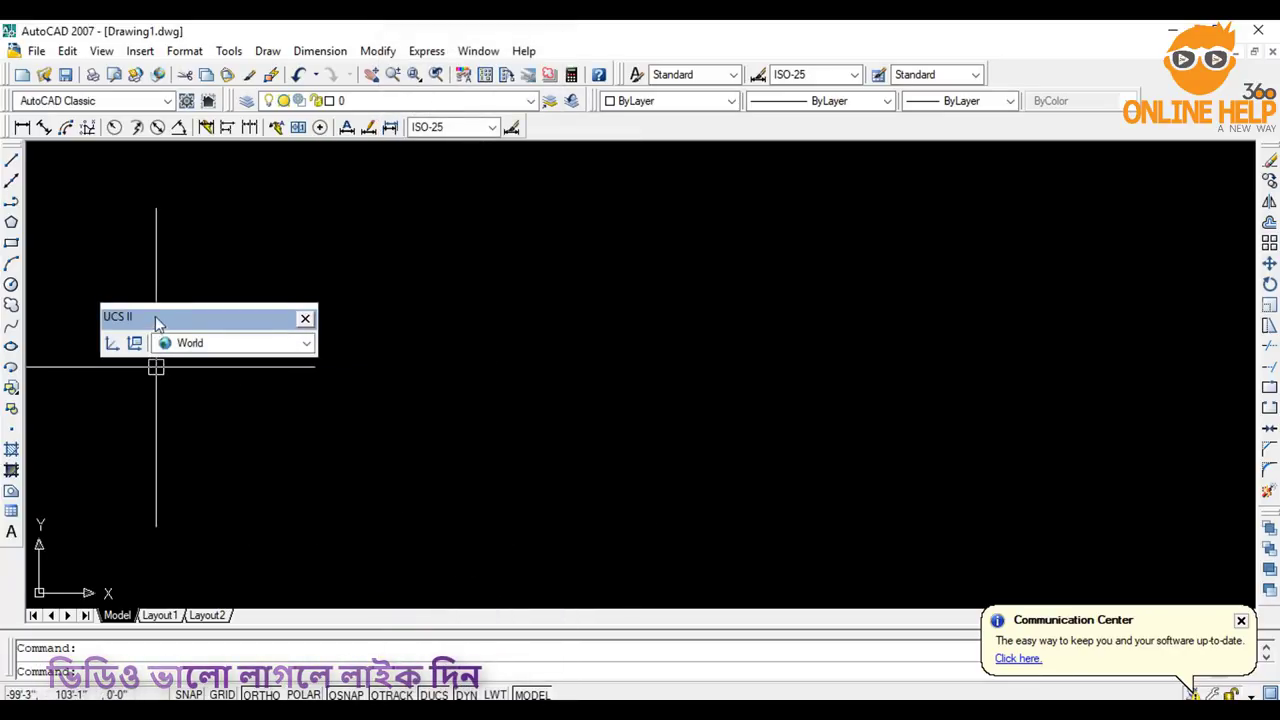
pyautogui.moveTo(155, 318); pyautogui.dragTo(645, 131)
pyautogui.rightClick(580, 127)
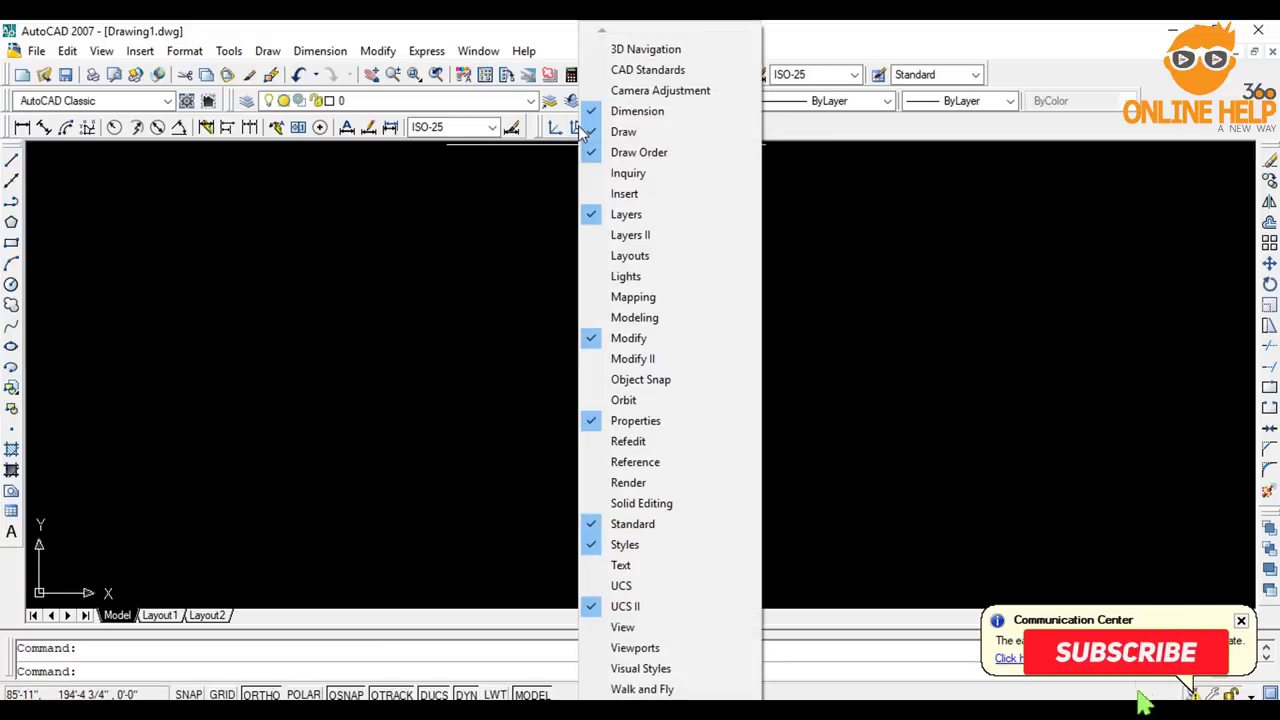
# Step: Dock the View toolbar and add the Orbit toolbar docked at the top right
pyautogui.click(645, 628)
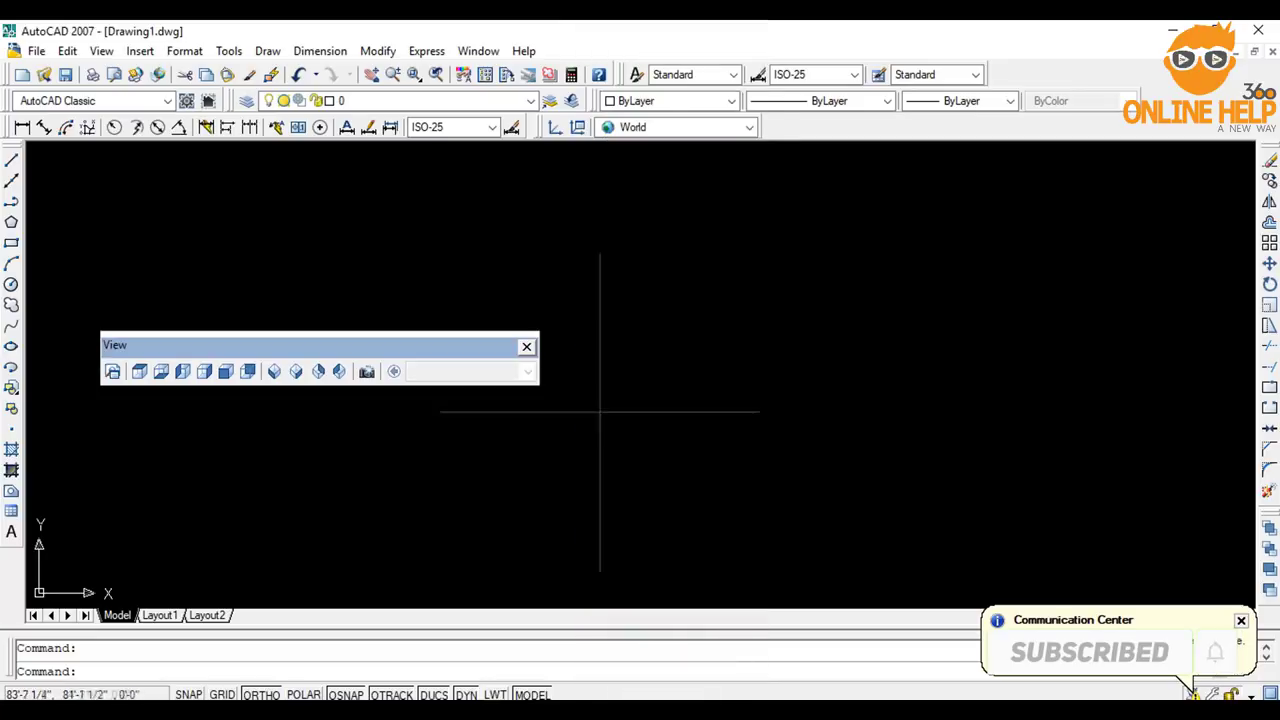
pyautogui.moveTo(480, 302)
pyautogui.mouseDown()
pyautogui.moveTo(940, 145)
pyautogui.moveTo(876, 137)
pyautogui.mouseUp()
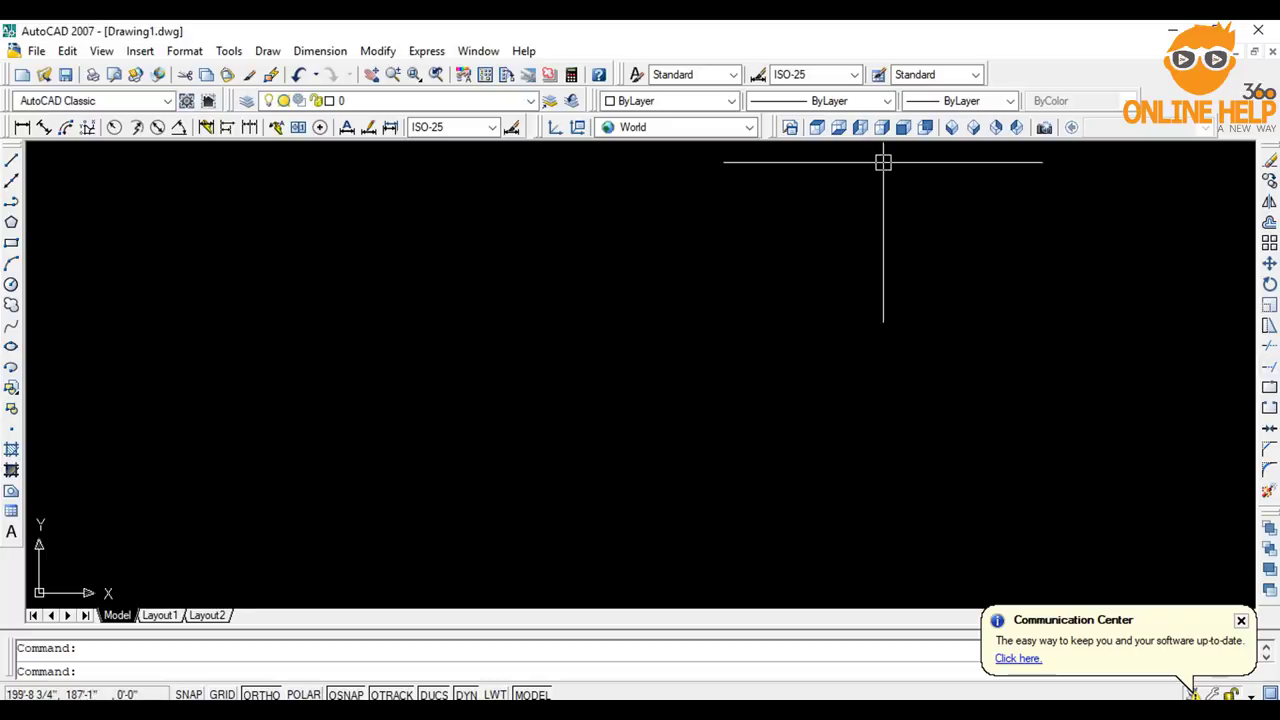
pyautogui.rightClick(882, 129)
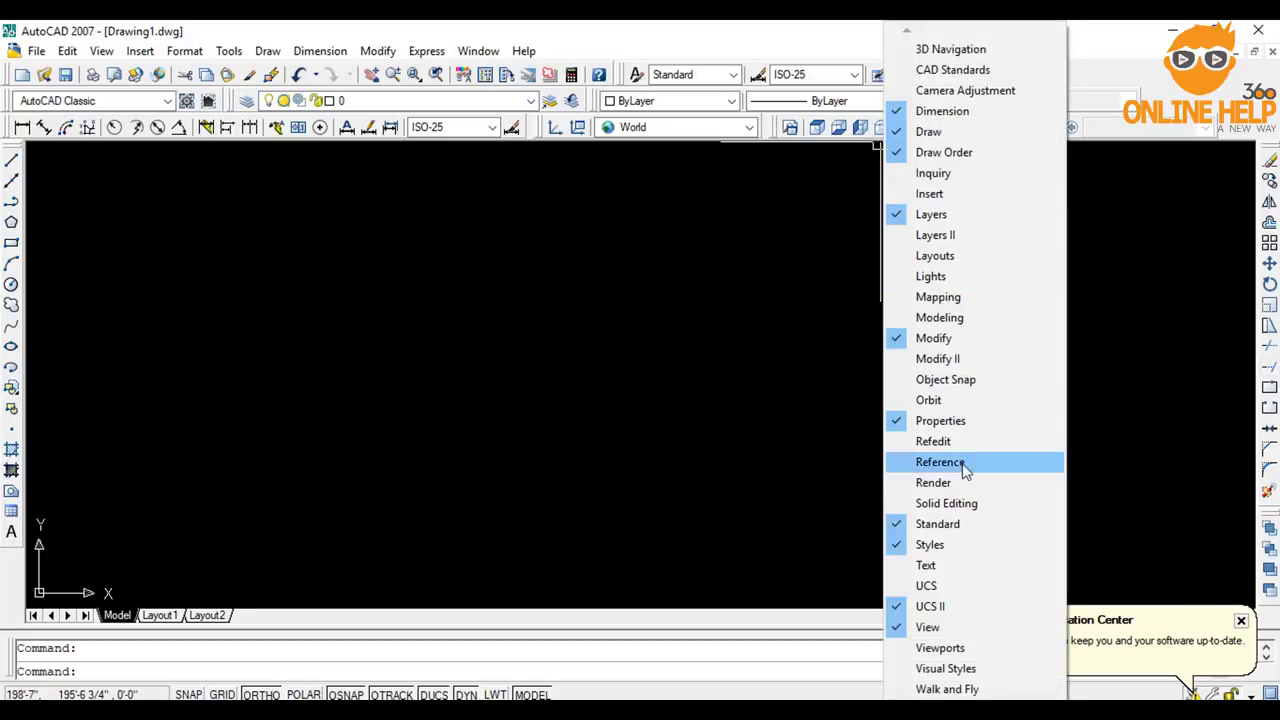
pyautogui.click(930, 400)
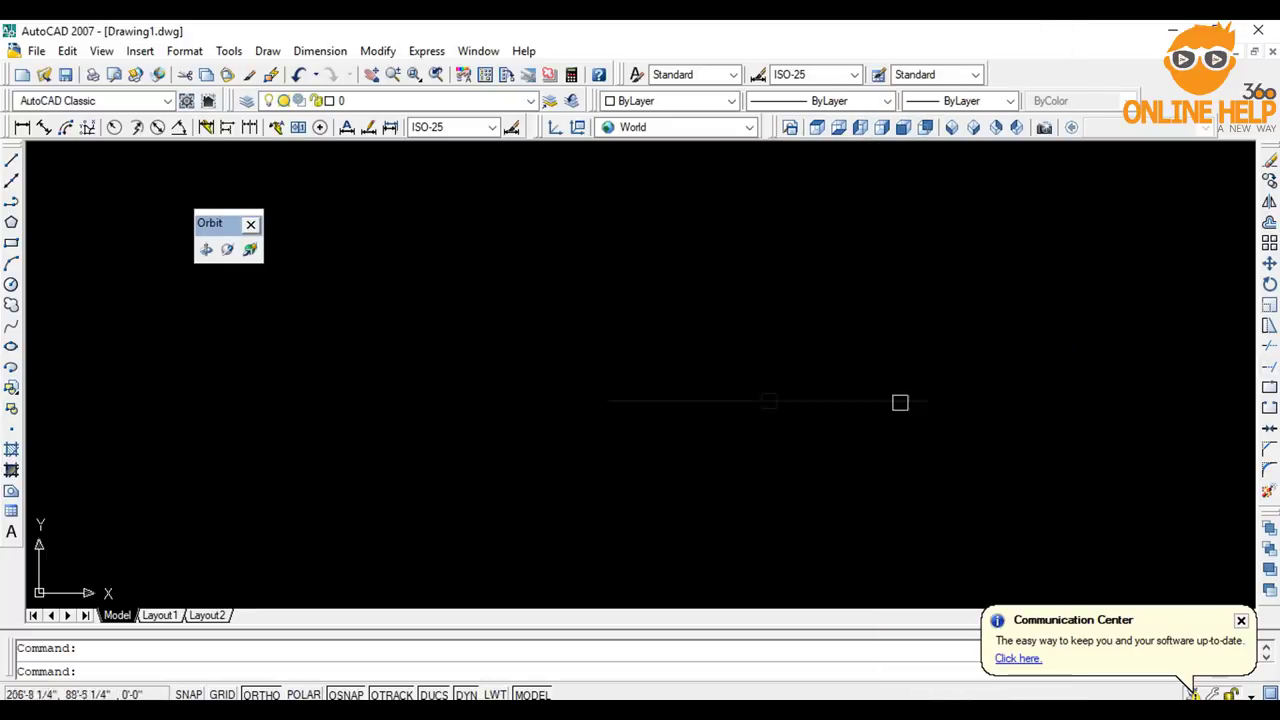
pyautogui.moveTo(342, 232); pyautogui.dragTo(1023, 79)
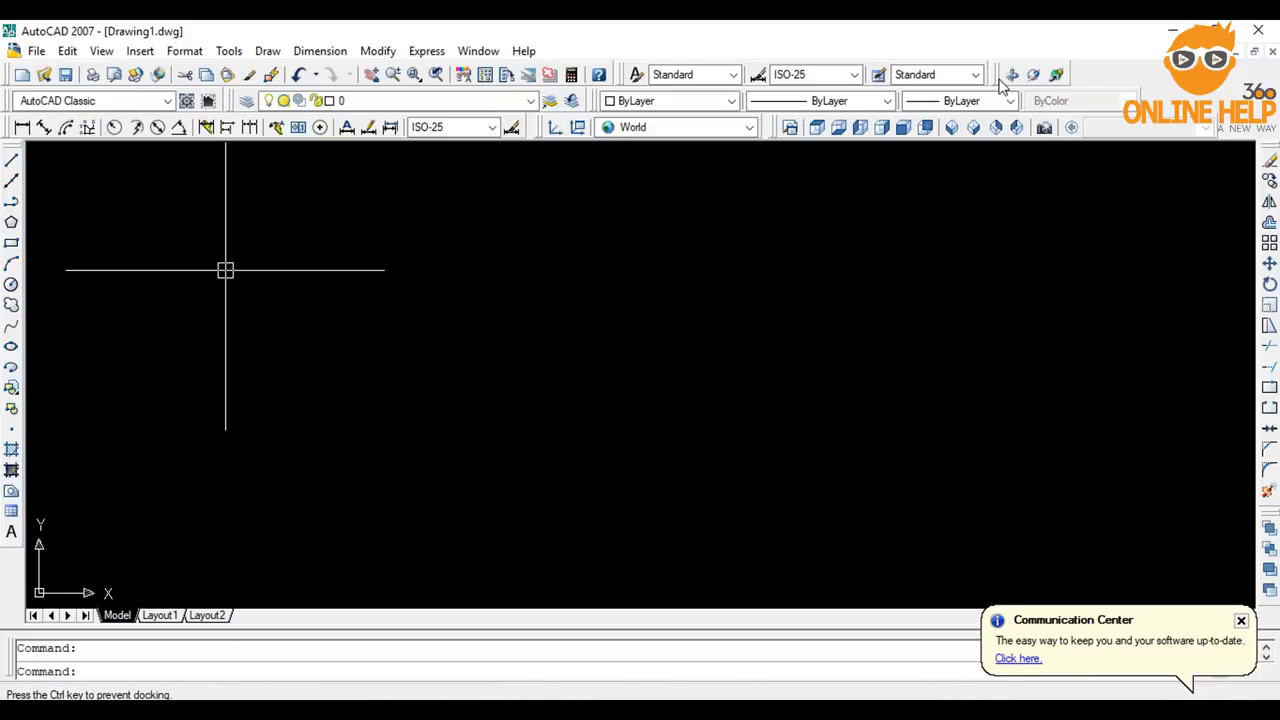
# Step: Close the toolbar list without changes and dismiss the Communication Center notice
pyautogui.rightClick(1010, 80)
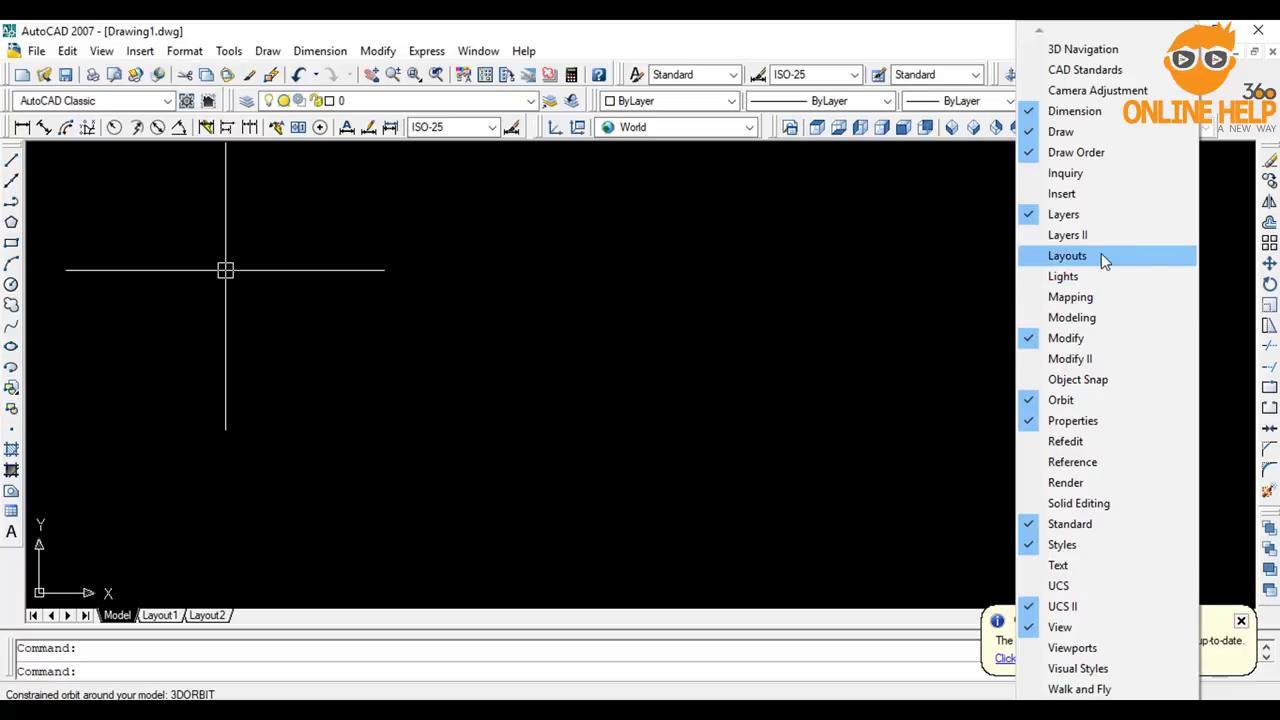
pyautogui.click(782, 414)
pyautogui.click(737, 429)
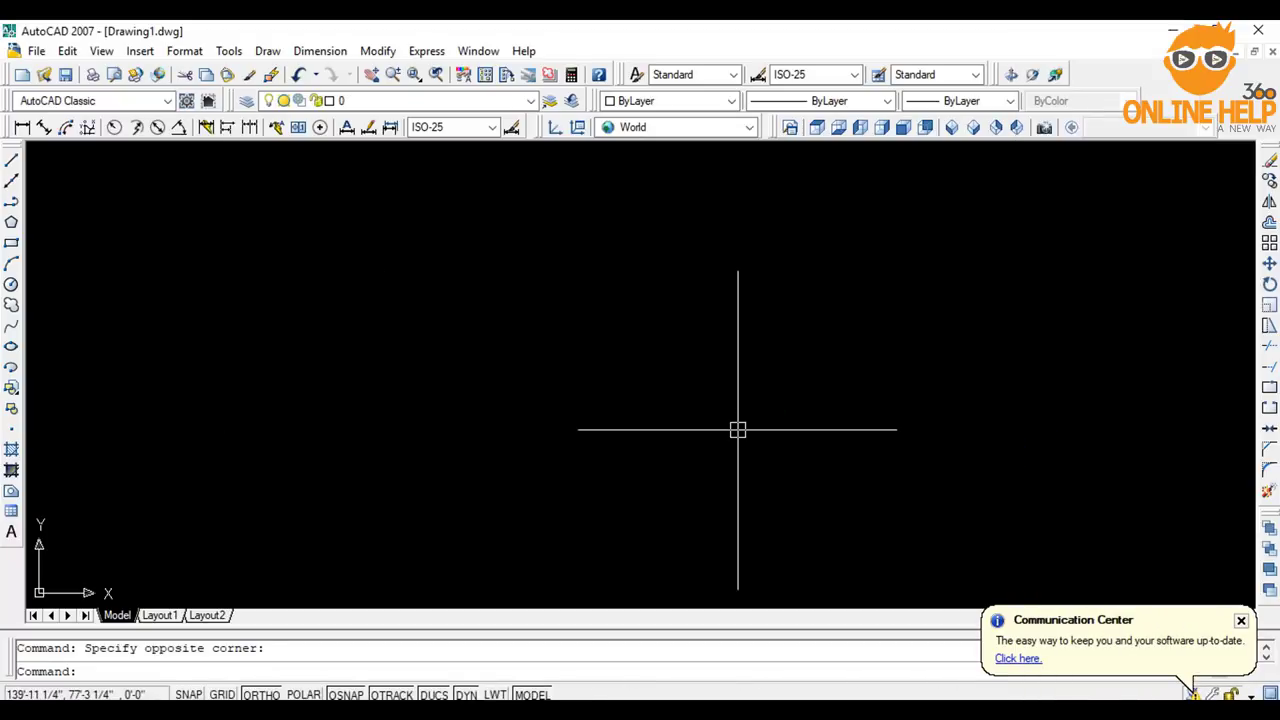
pyautogui.click(1240, 620)
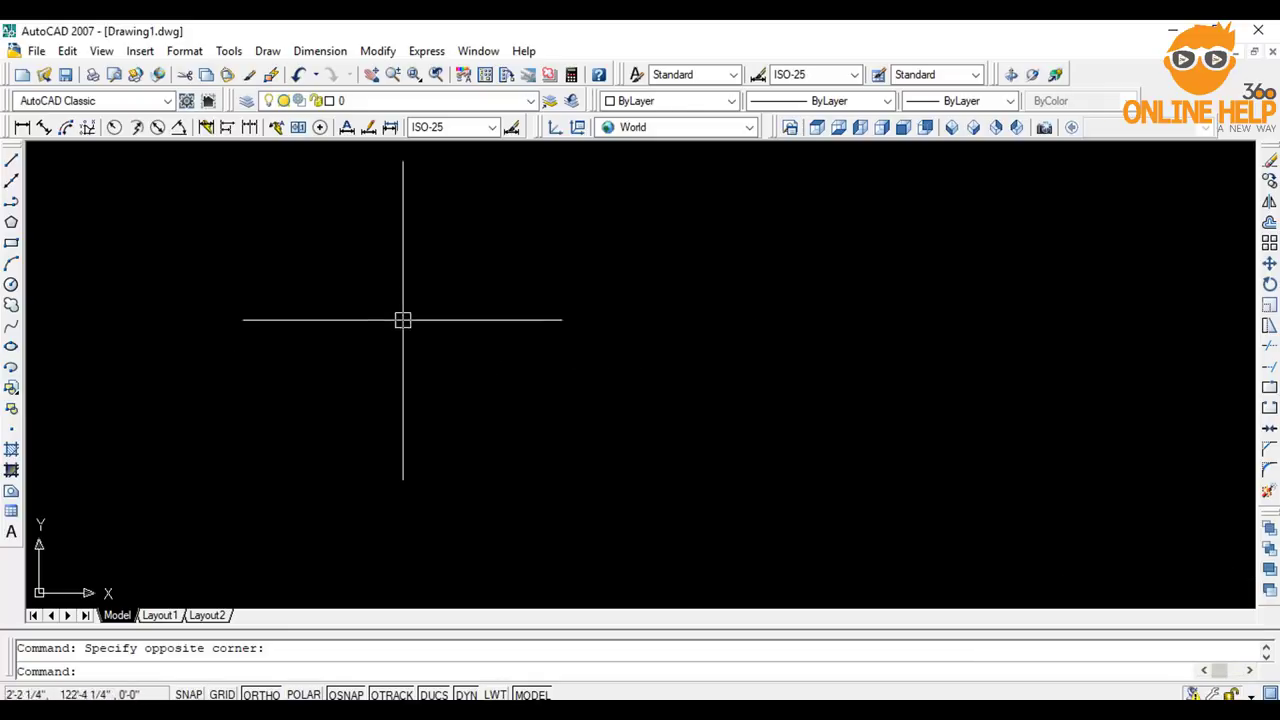
# Step: Save the drawing to the Desktop as 'Test 1' via Save As
pyautogui.click(36, 51)
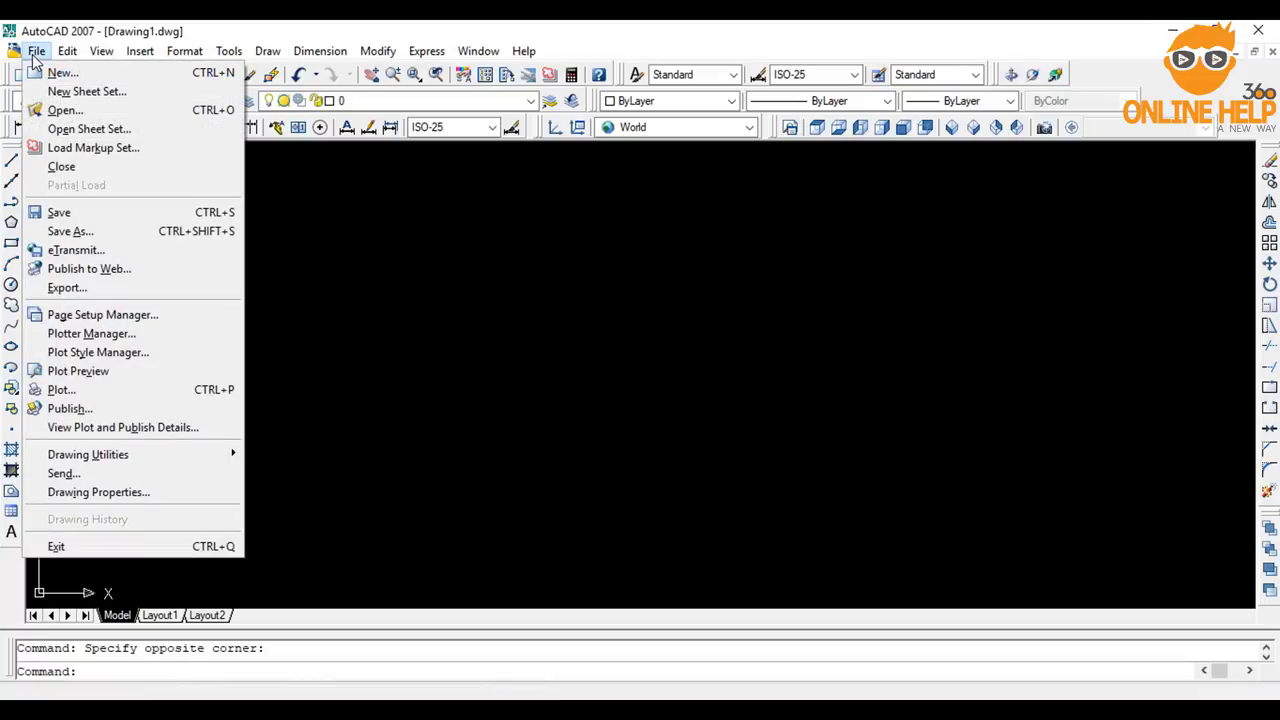
pyautogui.click(101, 51)
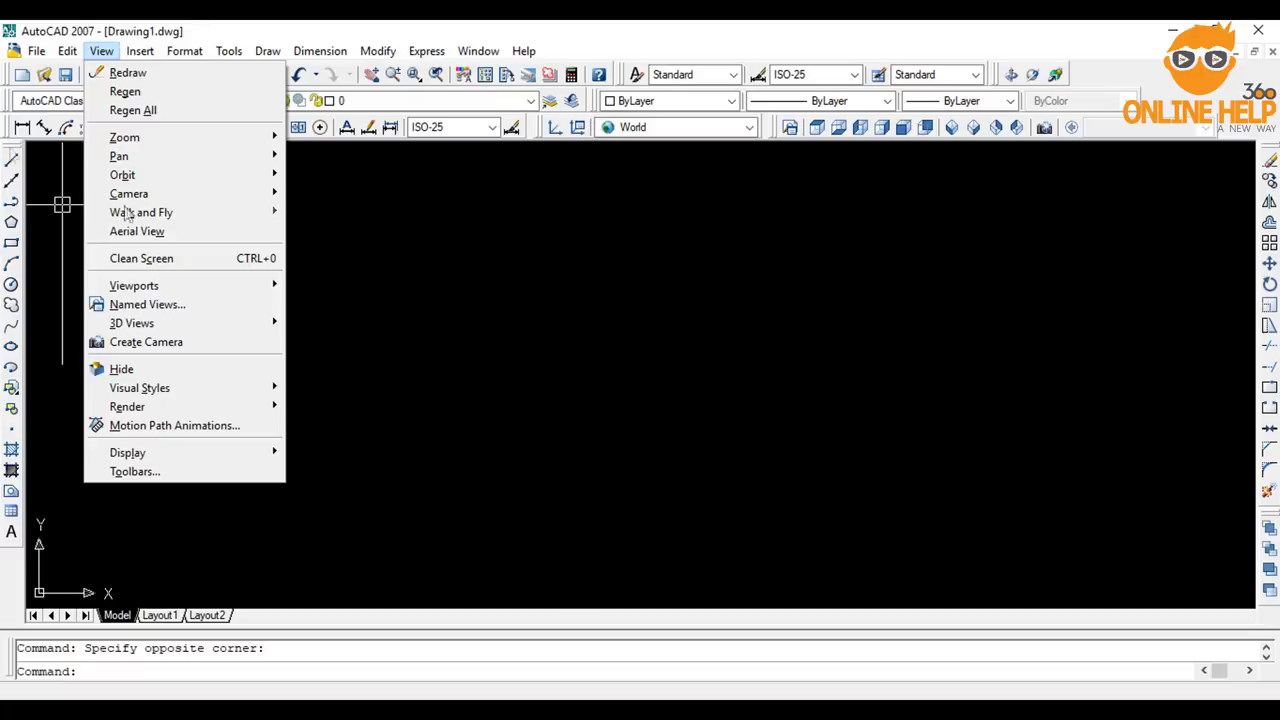
pyautogui.moveTo(36, 51)
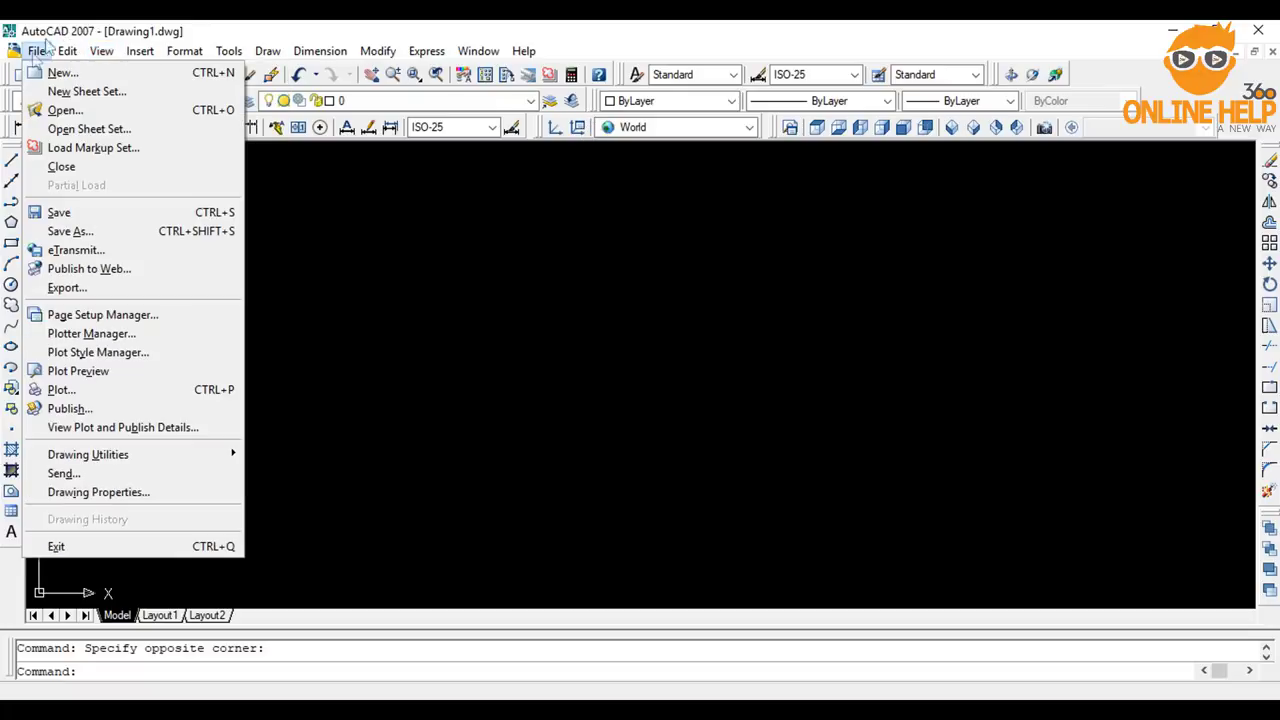
pyautogui.click(91, 233)
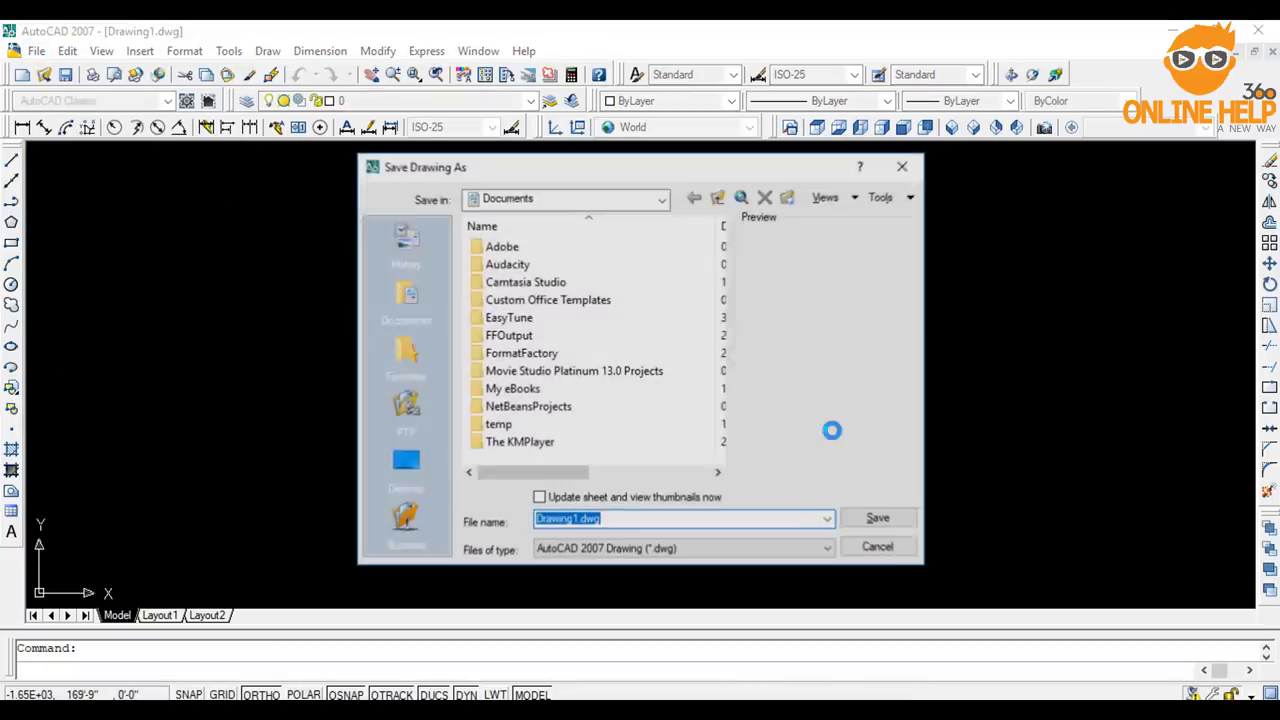
pyautogui.click(405, 460)
pyautogui.write('Tutorial')
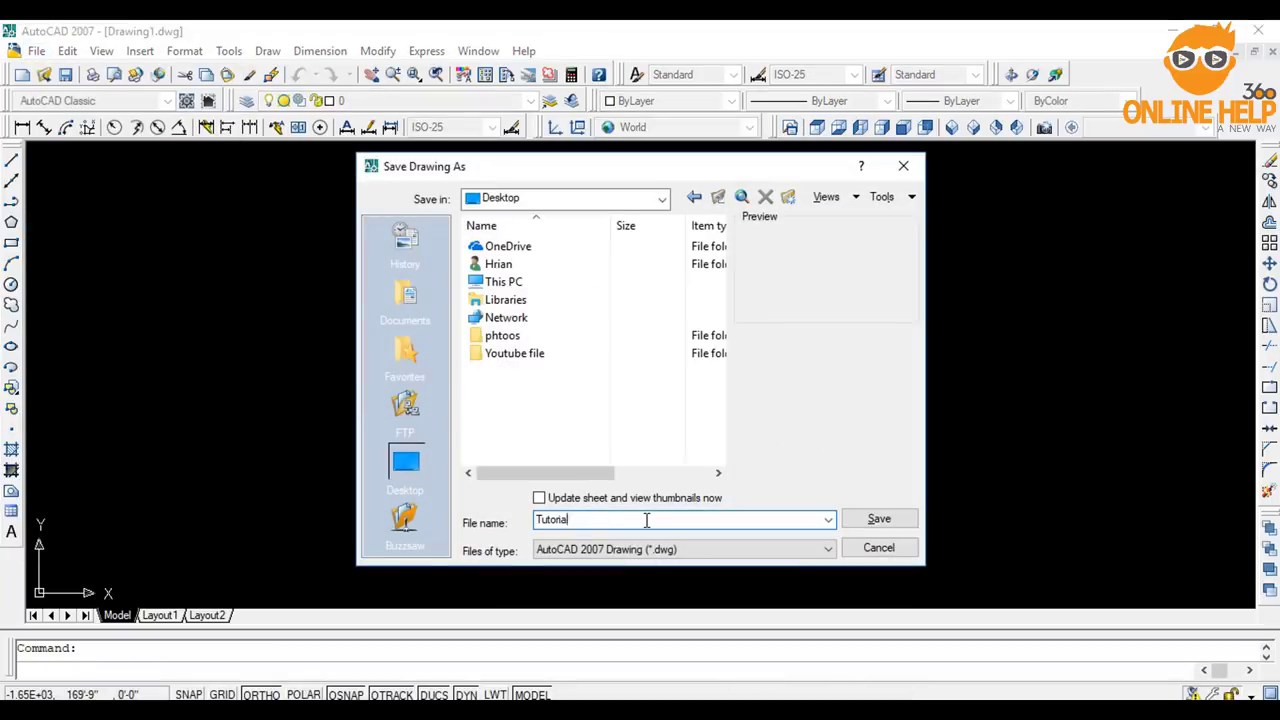
pyautogui.press('BackSpace')
pyautogui.press('BackSpace')
pyautogui.press('BackSpace')
pyautogui.press('BackSpace')
pyautogui.press('BackSpace')
pyautogui.press('BackSpace')
pyautogui.press('BackSpace')
pyautogui.press('BackSpace')
pyautogui.write('Test 1')
pyautogui.click(884, 524)
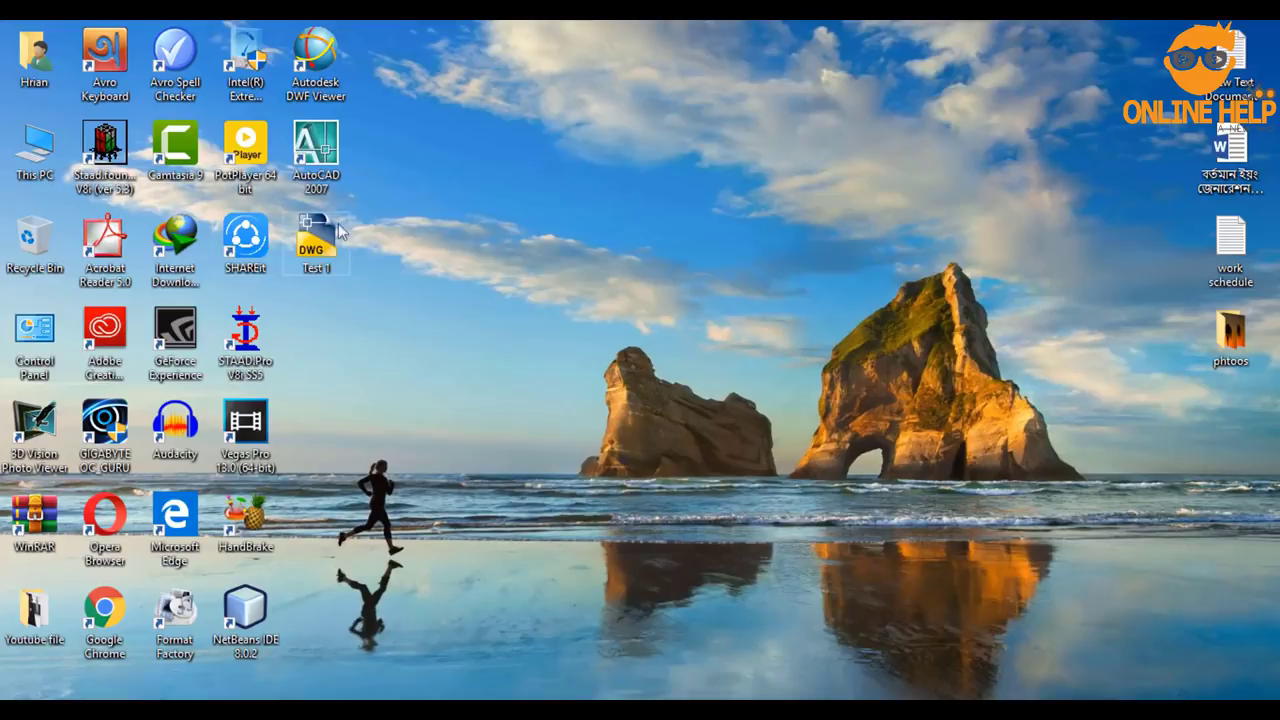
# Step: Move the Test 1 drawing icon to mid-desktop and back below the AutoCAD 2007 shortcut
pyautogui.moveTo(322, 245); pyautogui.dragTo(558, 289)
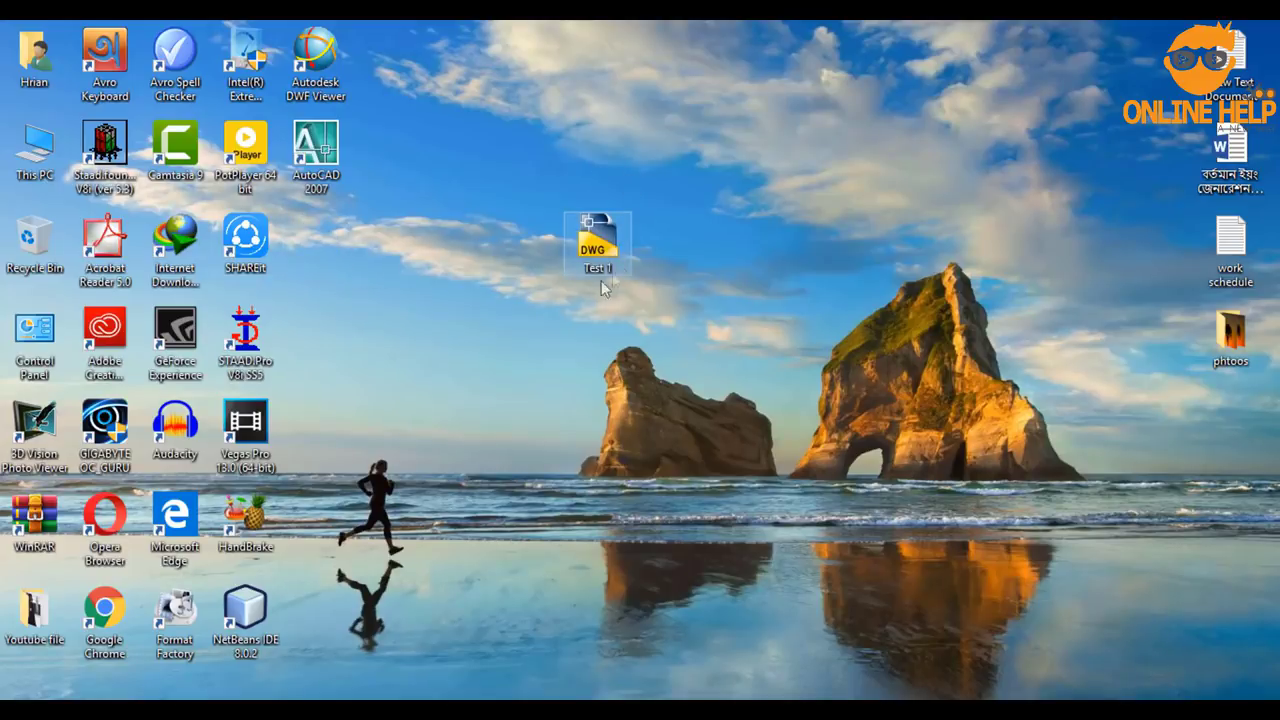
pyautogui.moveTo(607, 250); pyautogui.dragTo(335, 252)
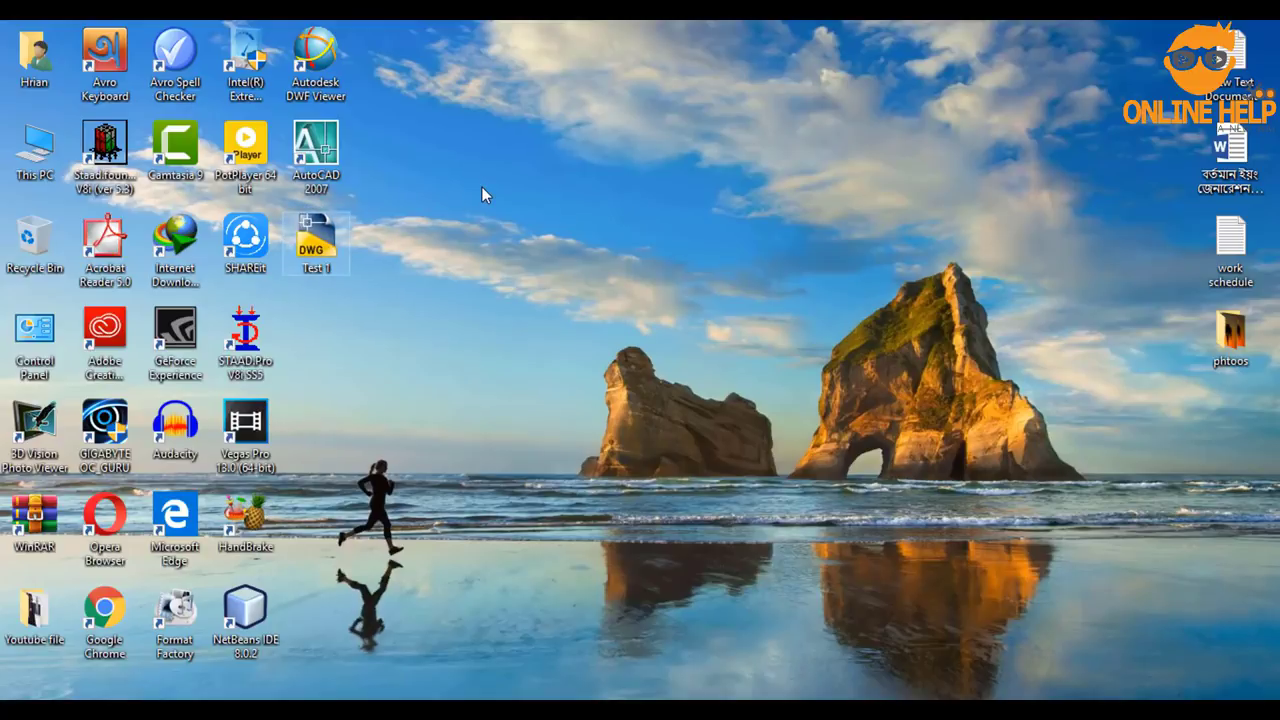